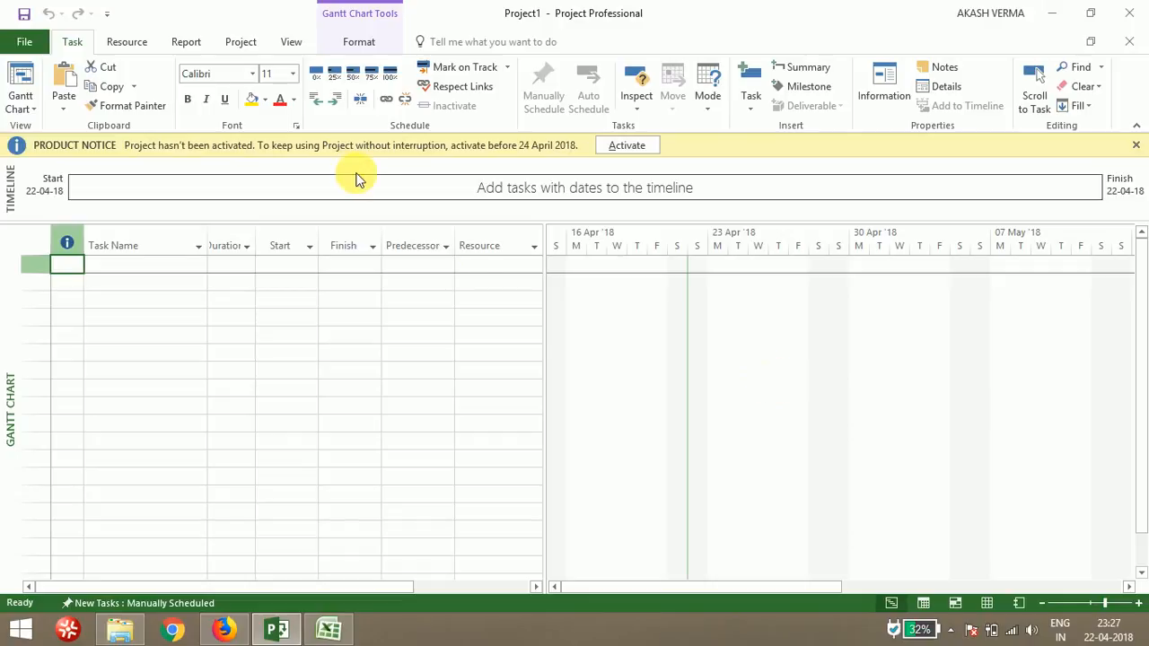
Browse the Resource, Report and Project ribbon tabs to see the available commands
click(129, 43)
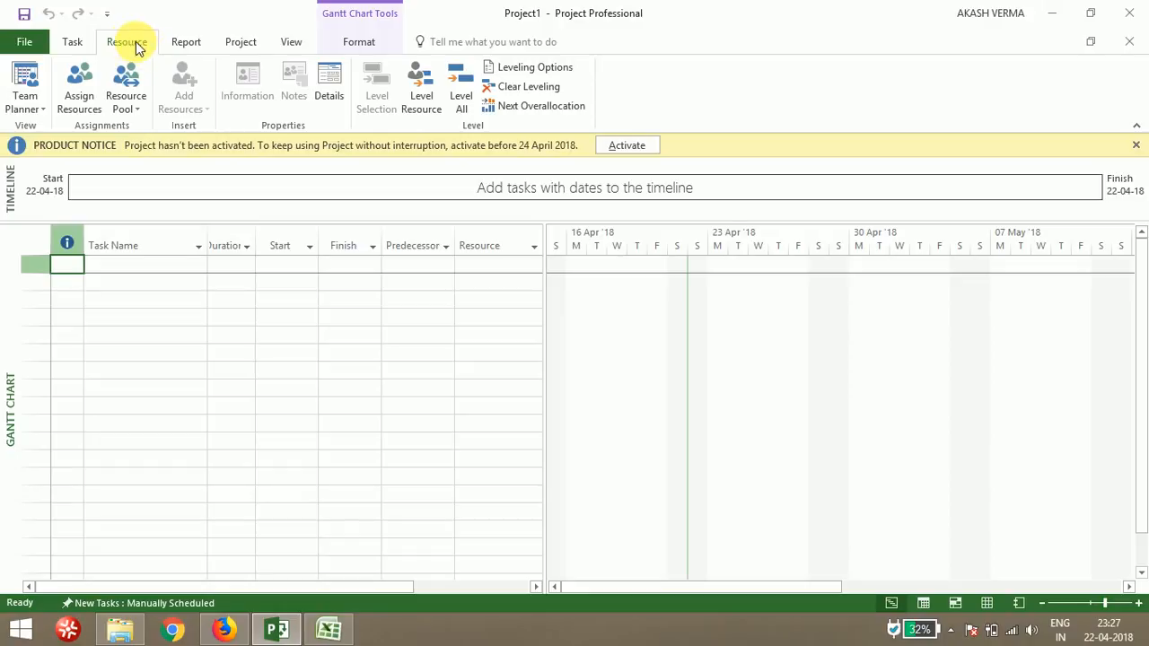
click(184, 42)
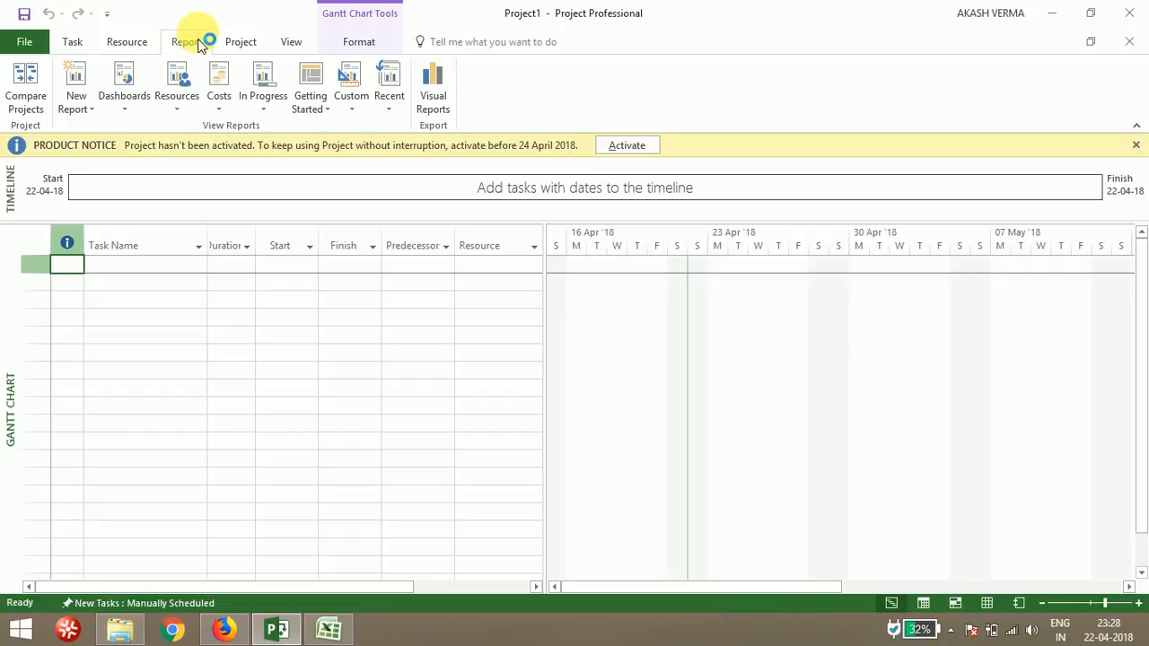
click(238, 42)
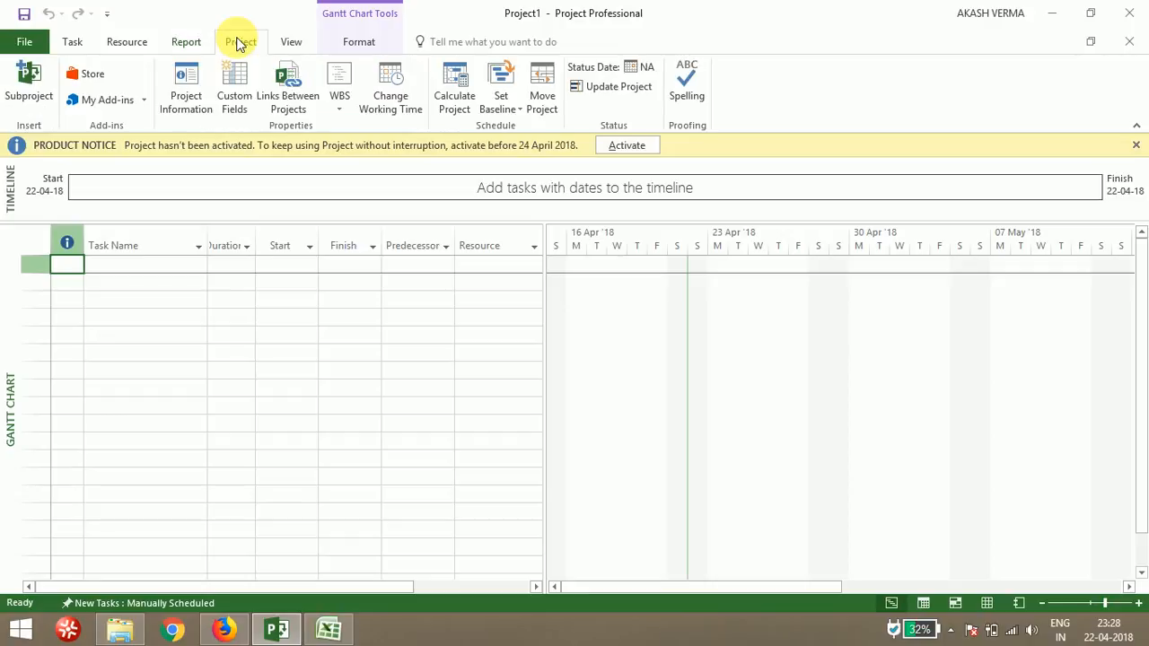
Review the Project Information dialog and the Change Working Time calendar, closing both without changes
click(198, 102)
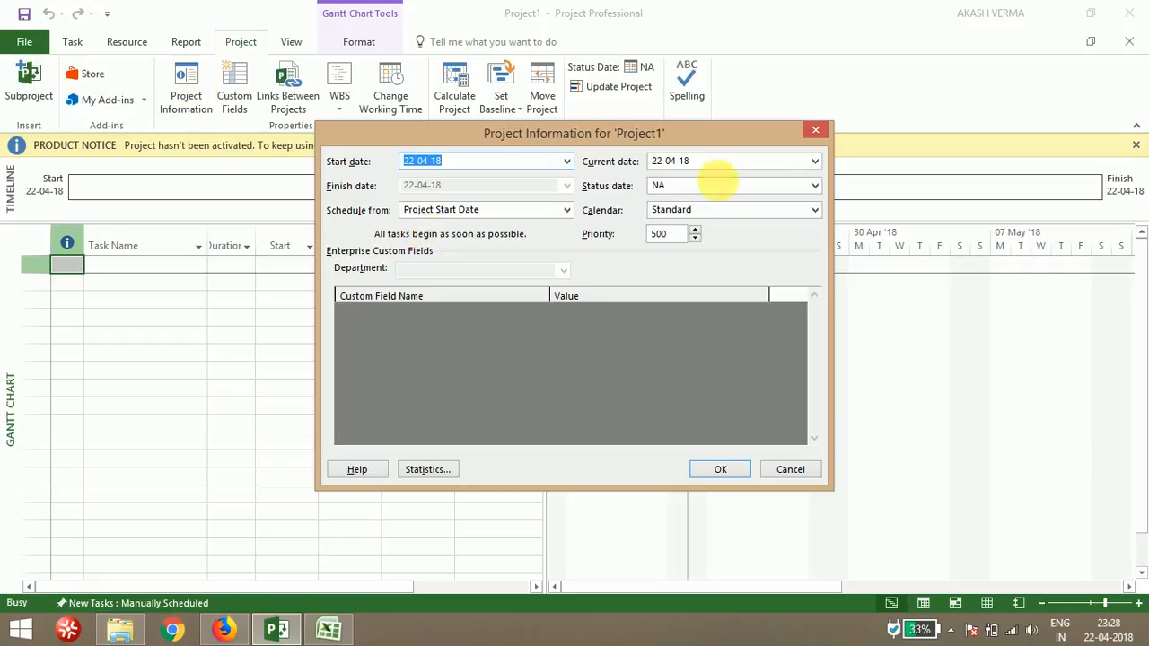
click(815, 133)
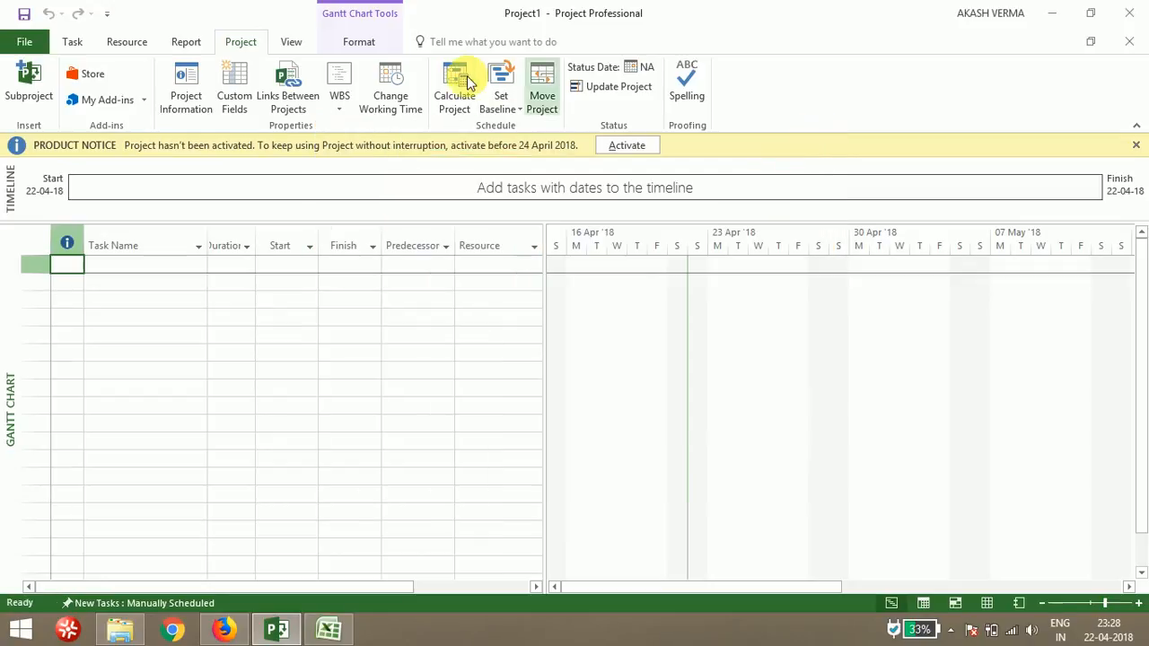
click(399, 99)
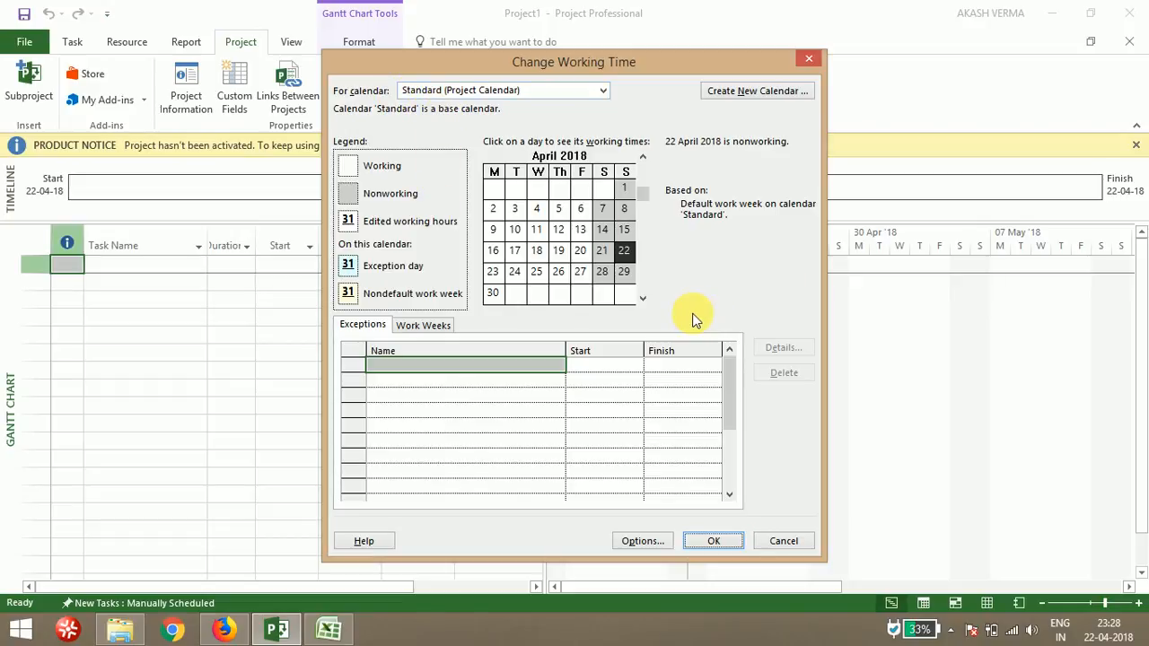
click(720, 539)
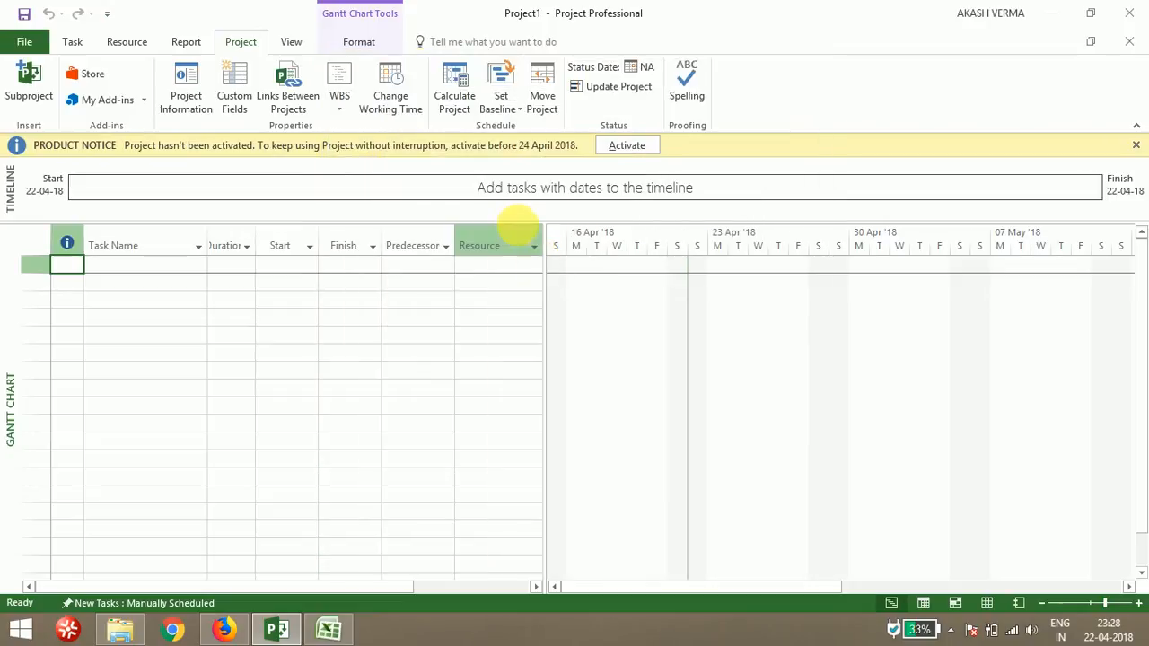
Explore the View tab's Resource Usage options and the Format tab, then return to the task sheet
click(308, 45)
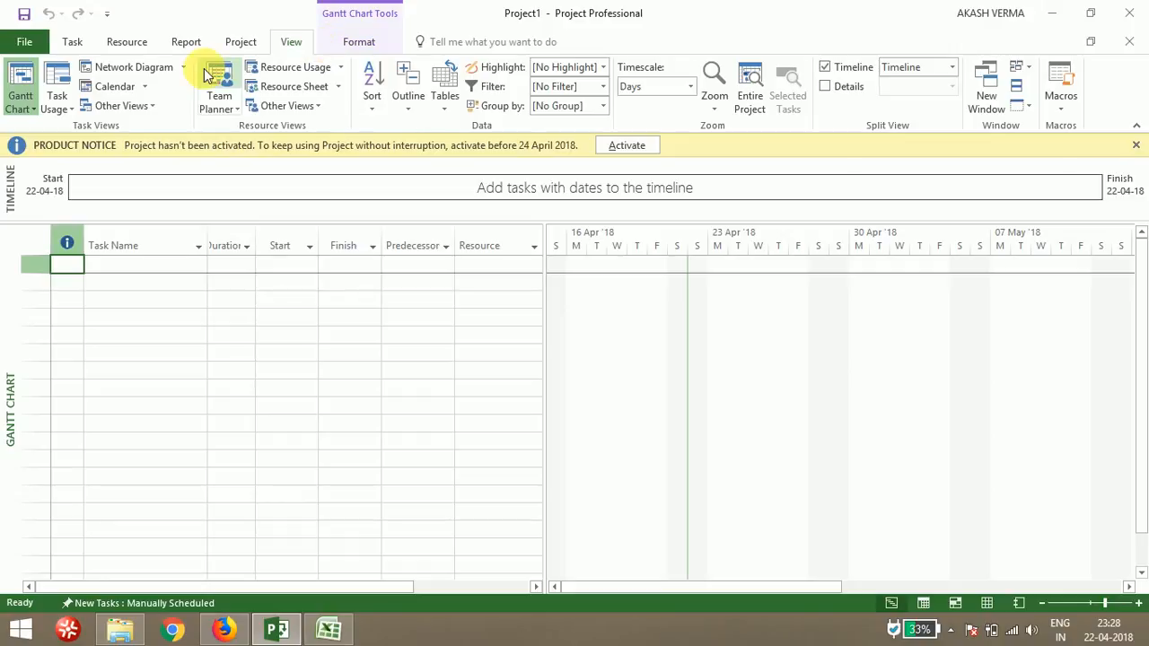
click(339, 68)
click(340, 68)
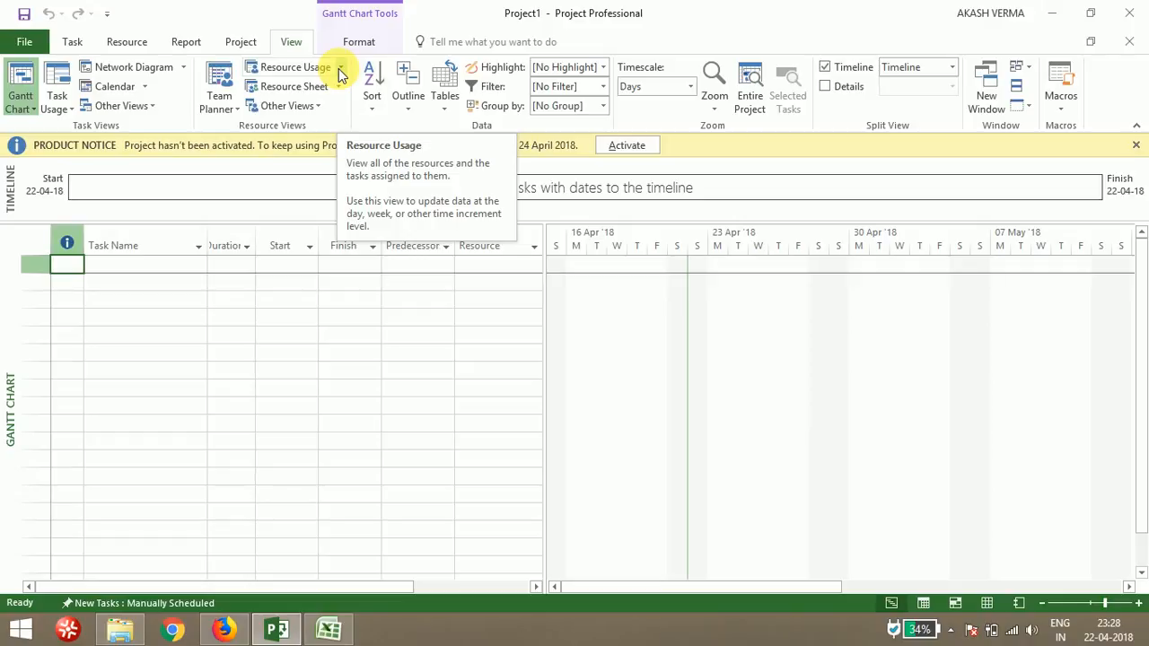
click(359, 41)
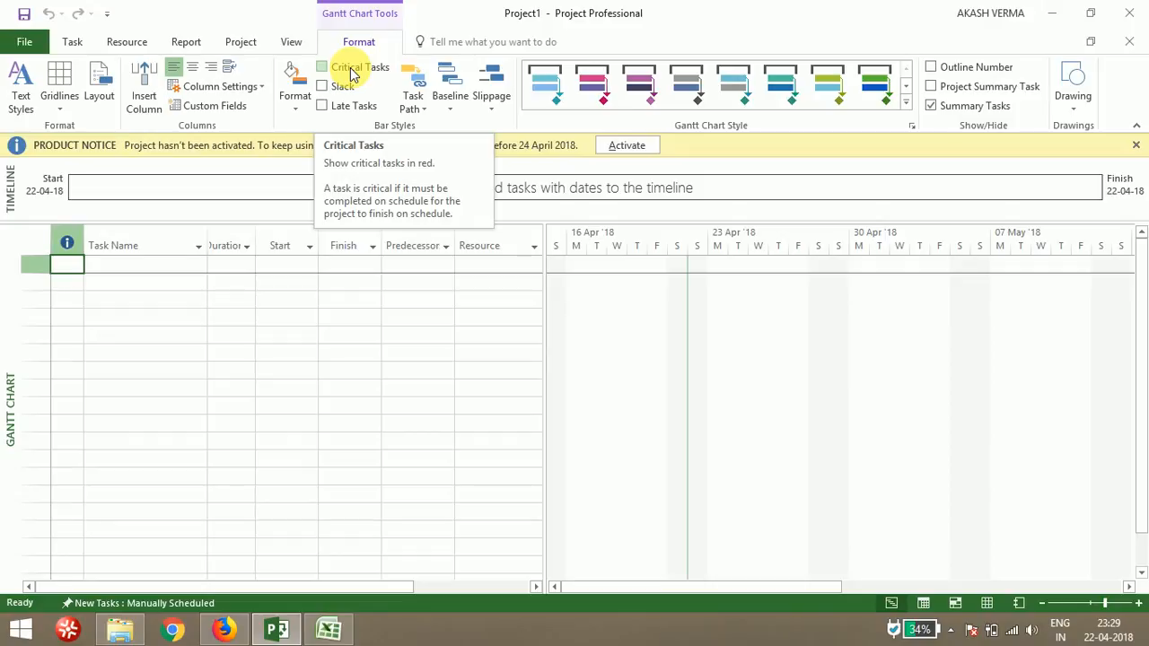
click(72, 45)
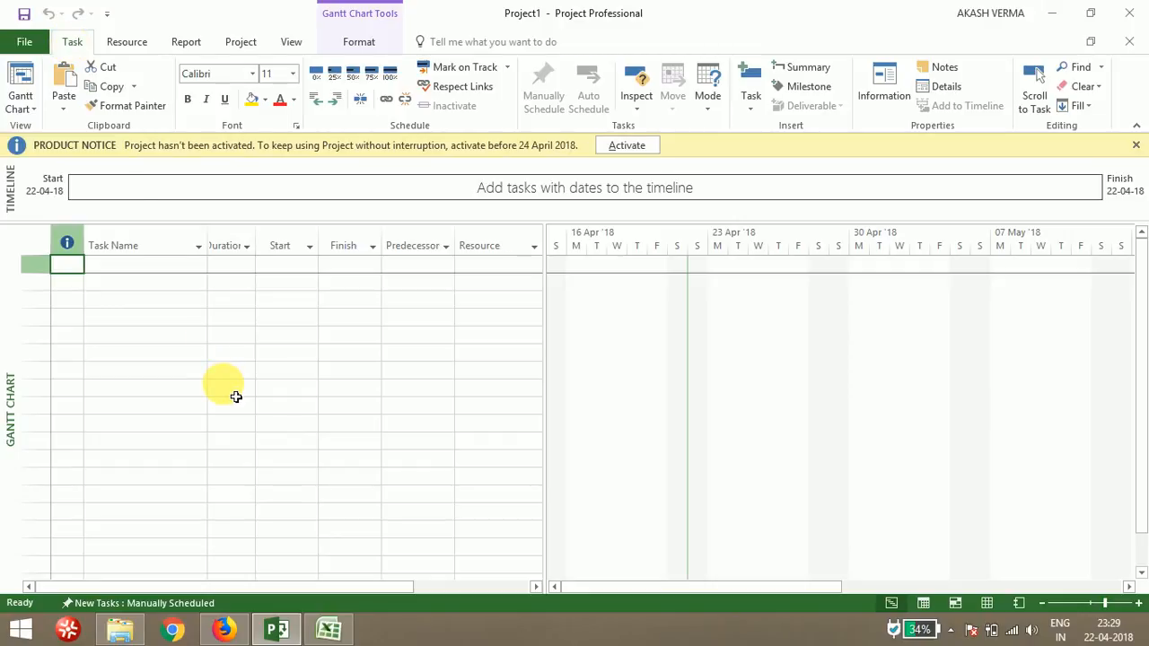
click(131, 303)
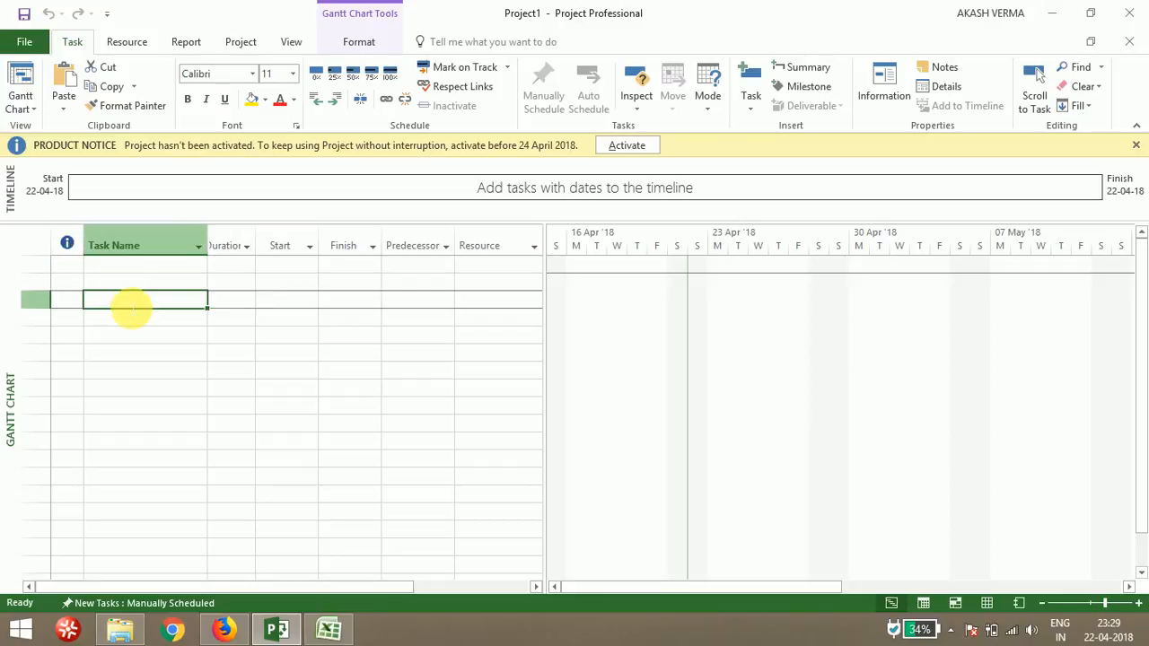
Save the project to the Desktop as msp project 6th sem
click(31, 43)
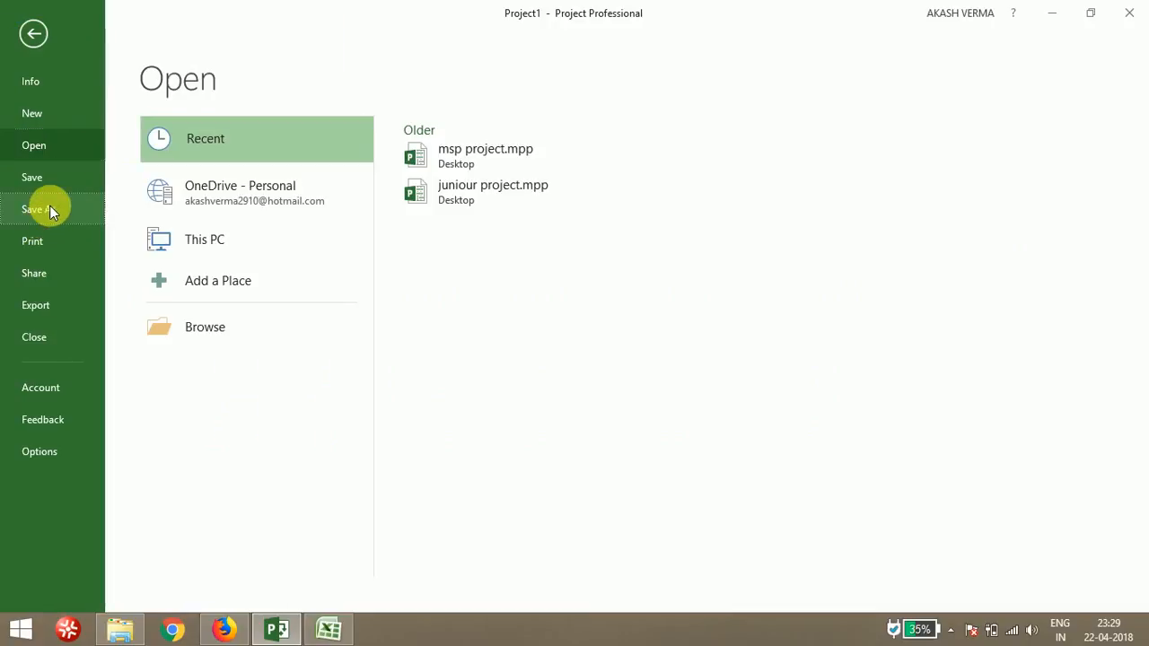
click(49, 207)
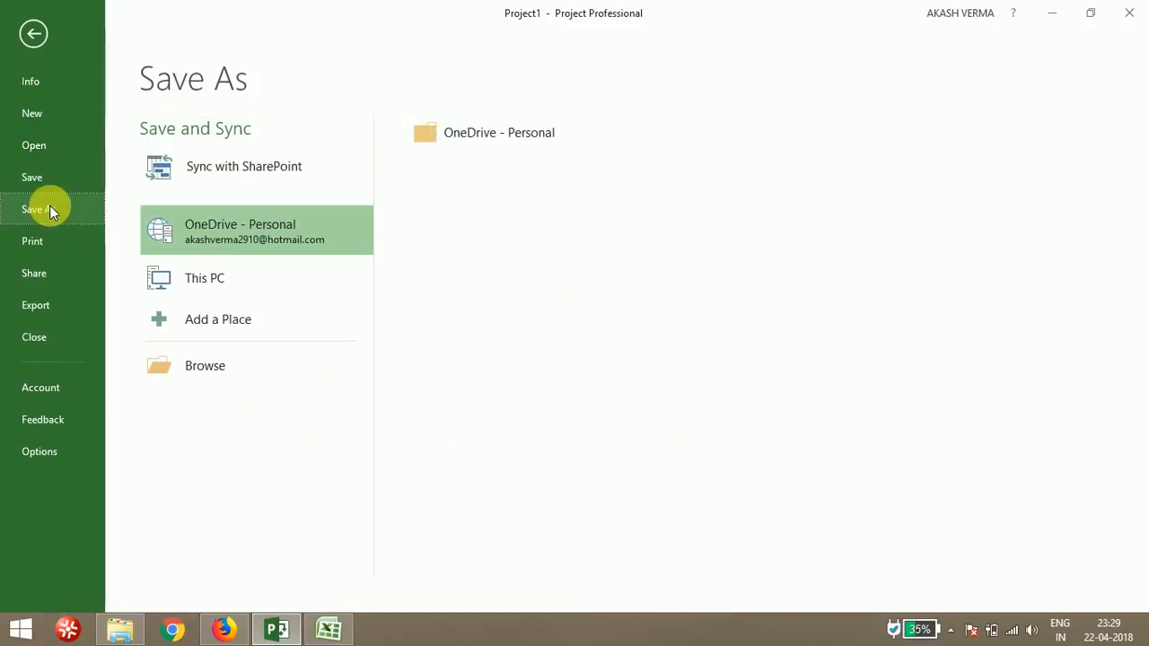
click(297, 272)
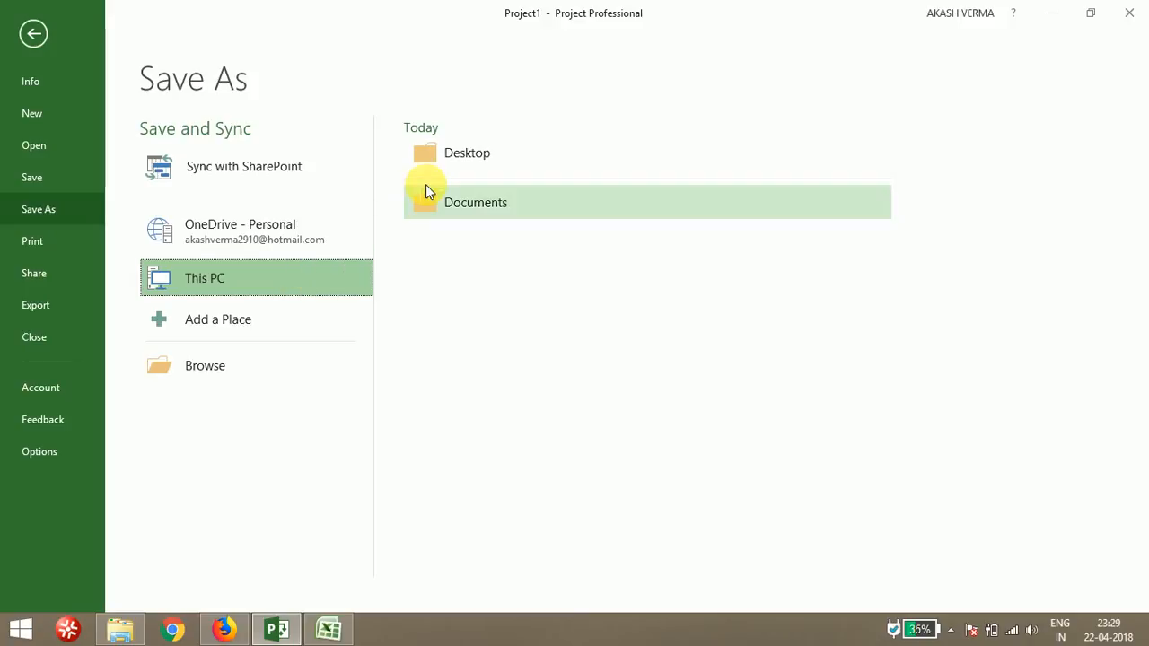
click(467, 156)
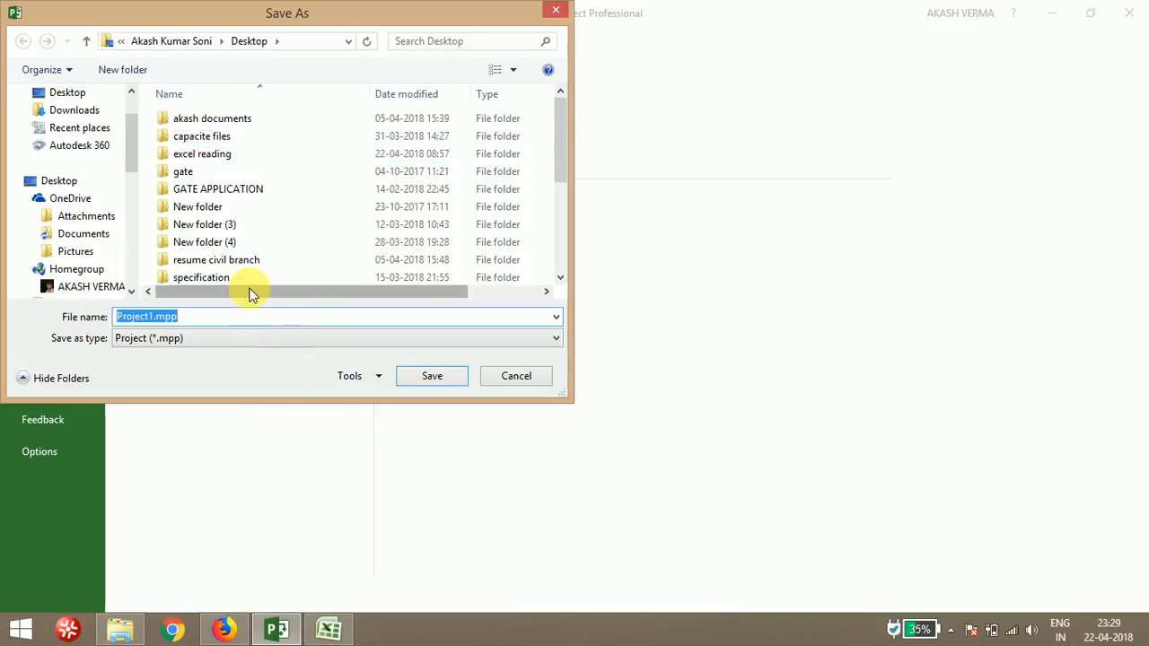
key(BackSpace)
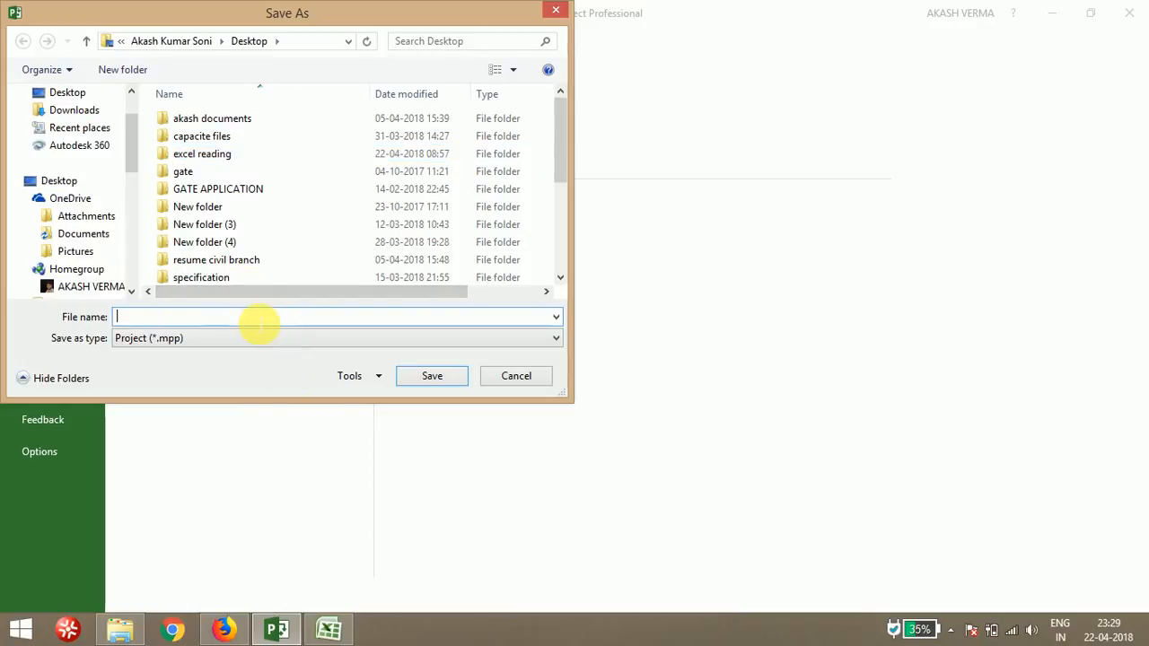
text(msp )
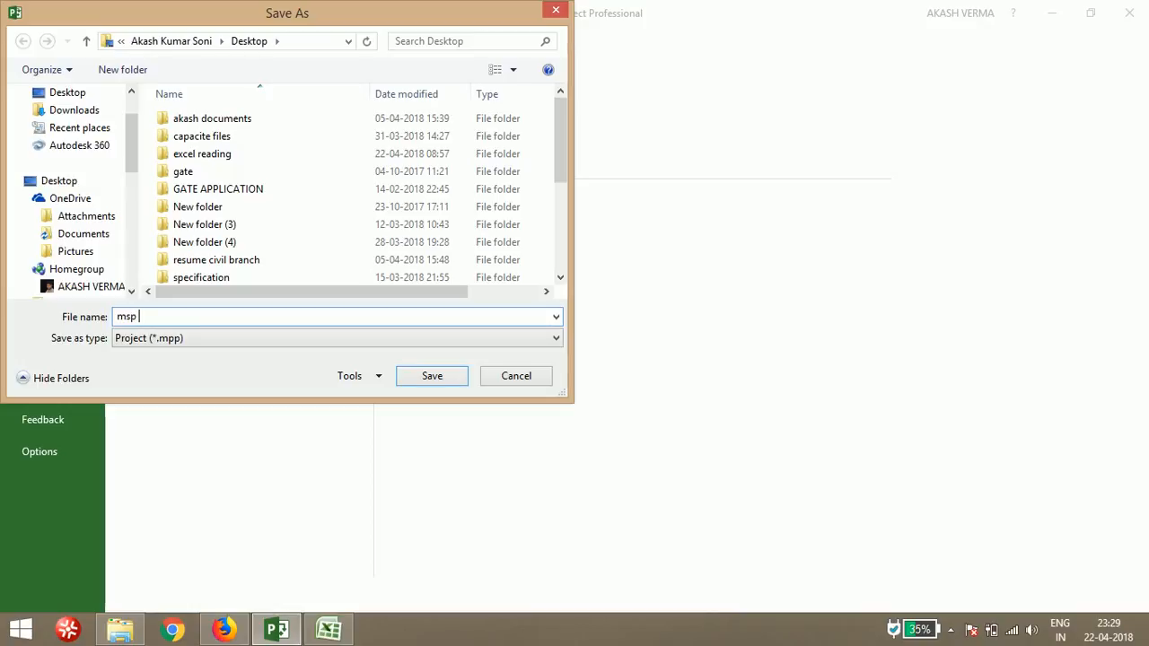
text(project 6th sem)
key(Return)
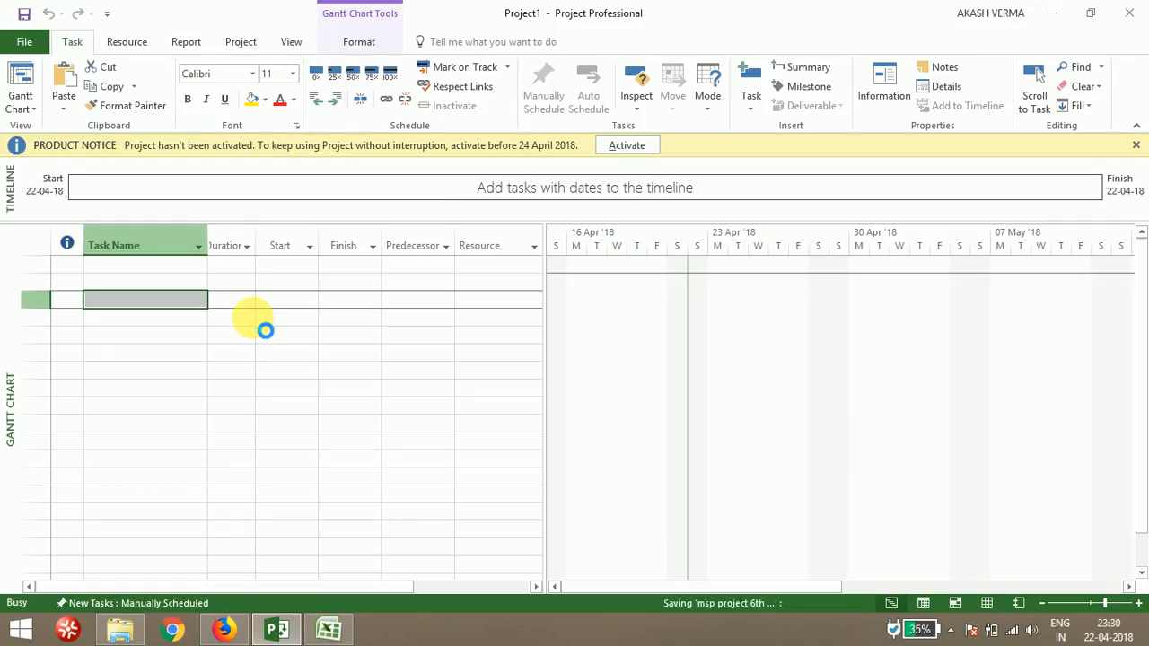
Open the project options and inspect the Default view choices without changing them
click(27, 45)
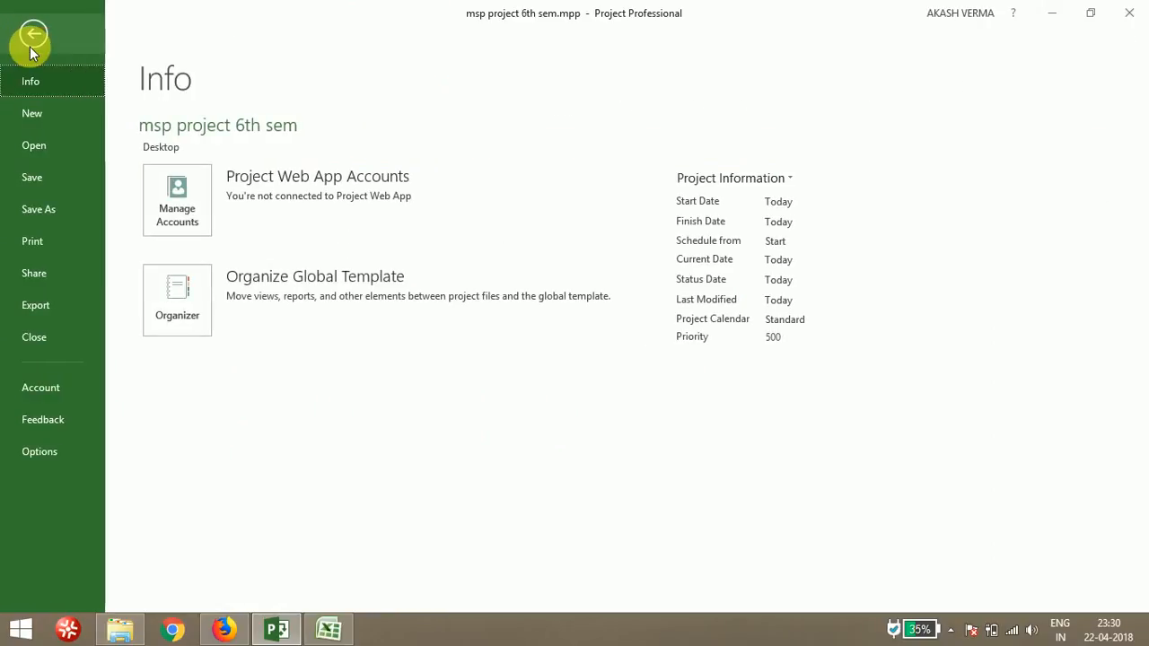
click(18, 454)
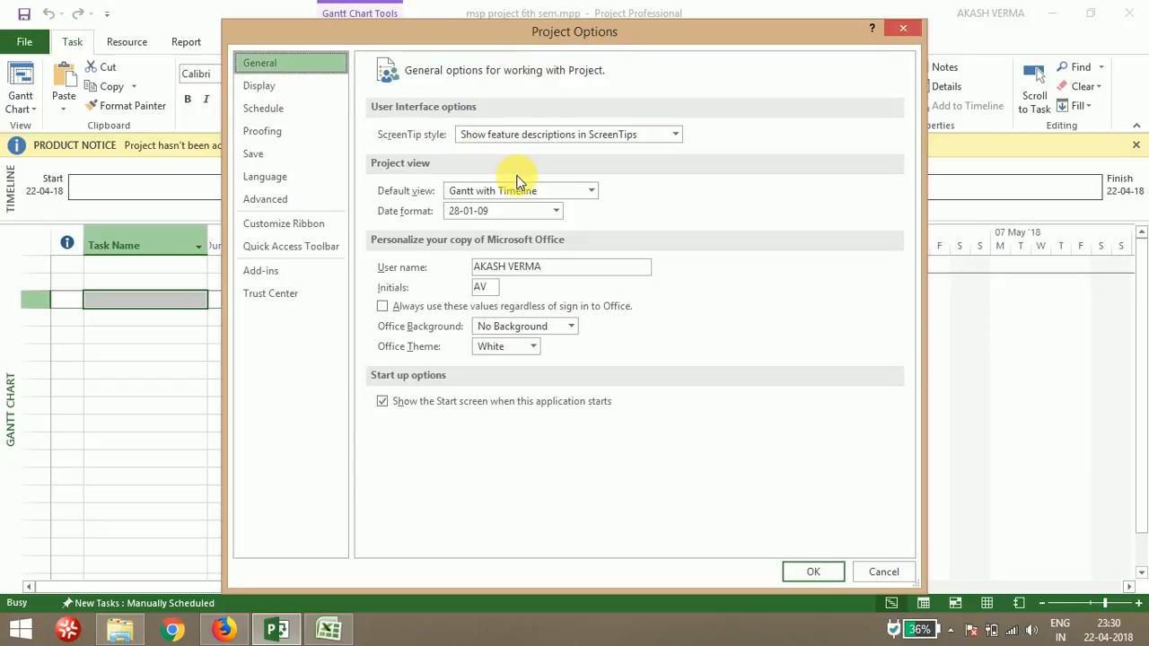
click(592, 191)
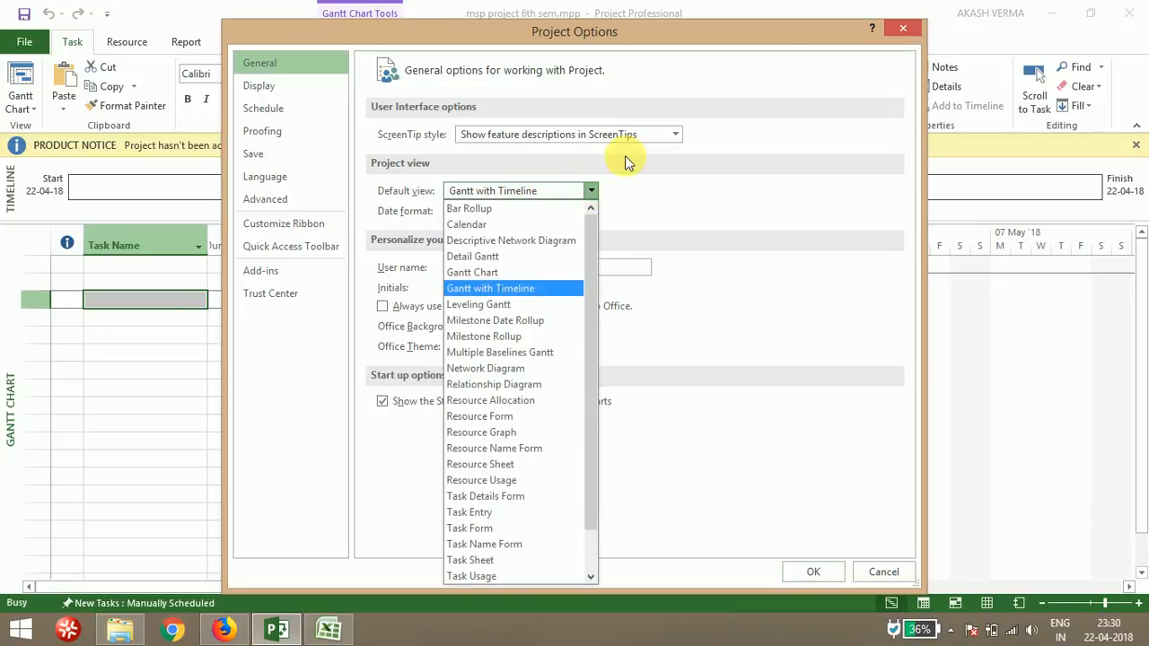
click(592, 191)
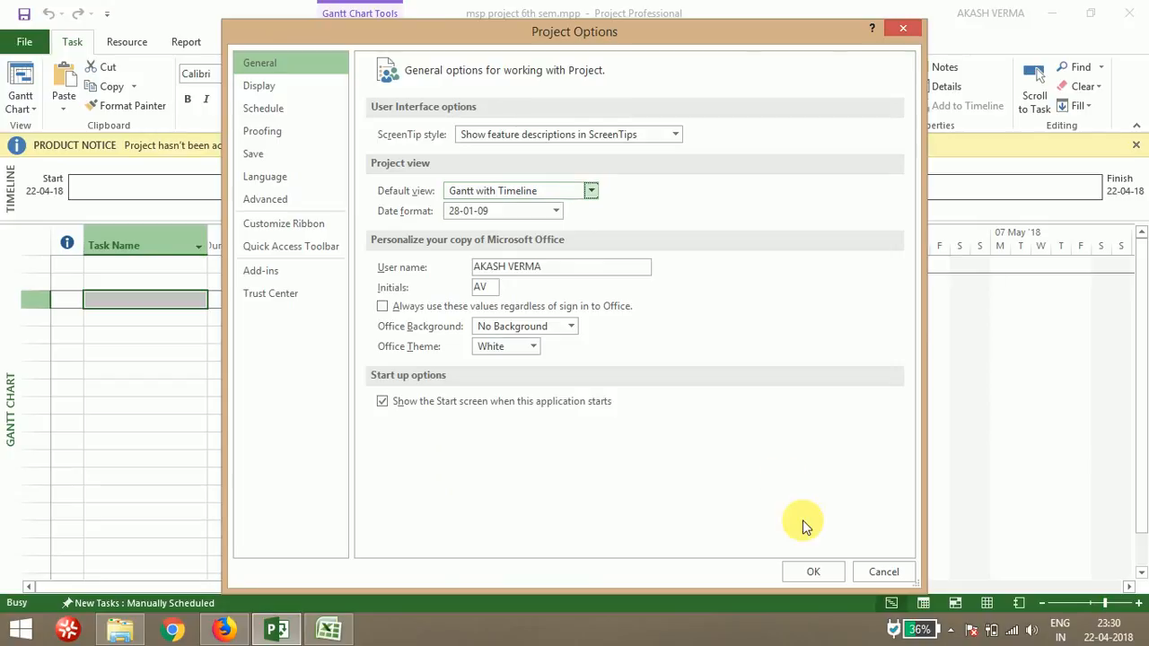
click(818, 571)
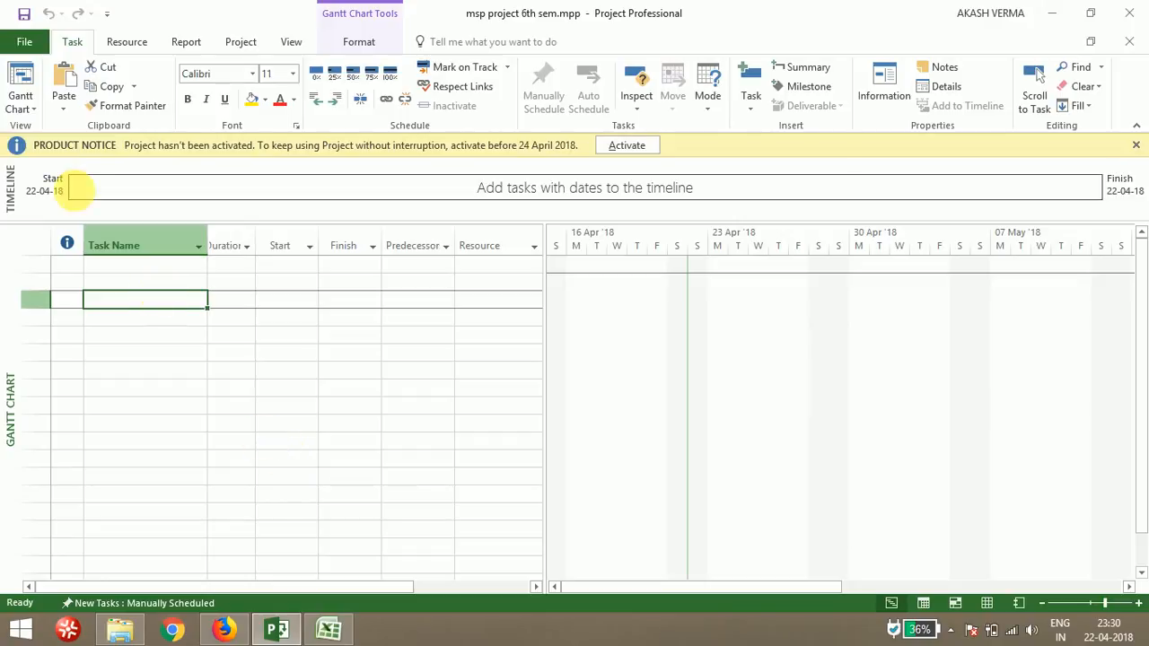
Reopen the project options and view the Display settings
click(31, 43)
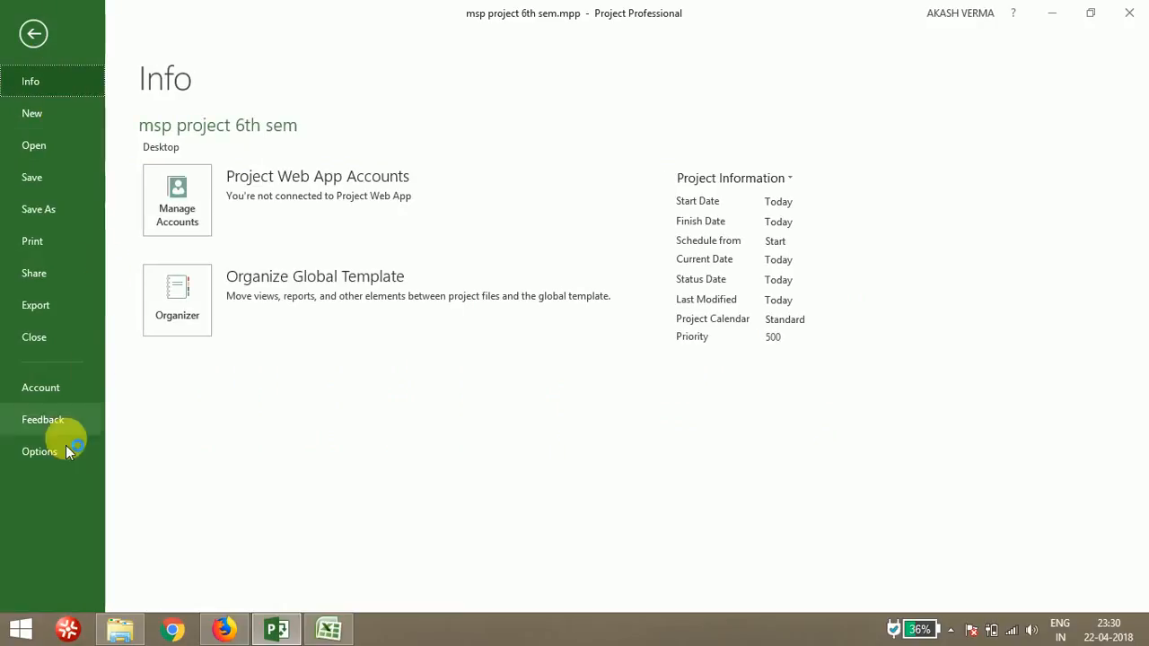
click(36, 452)
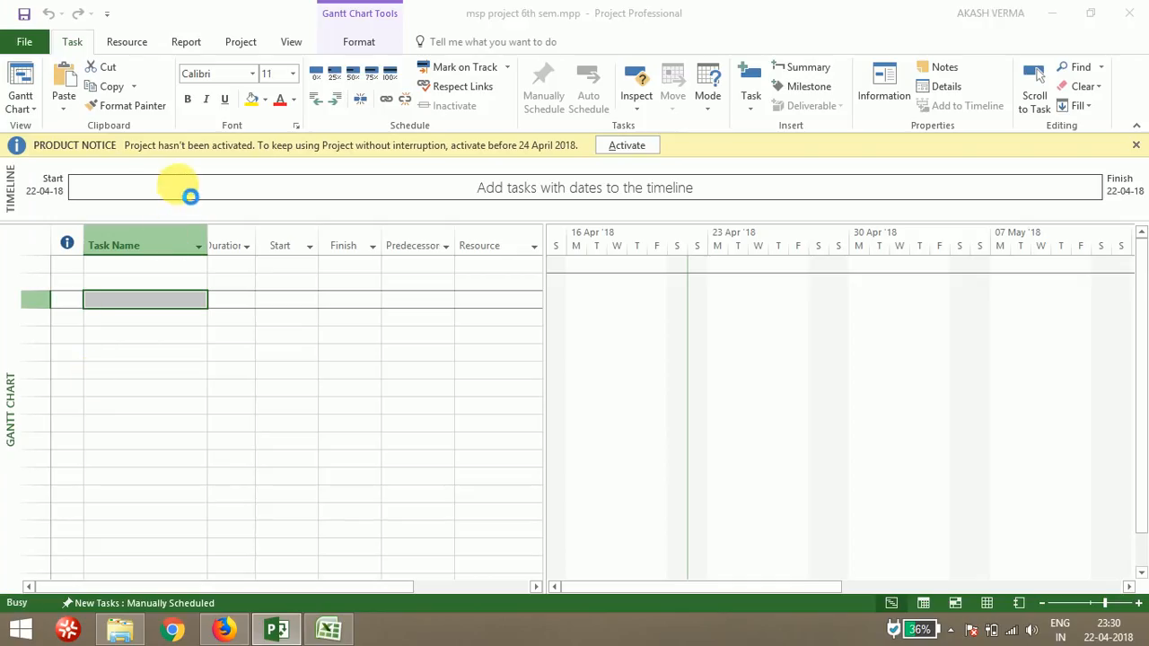
click(300, 88)
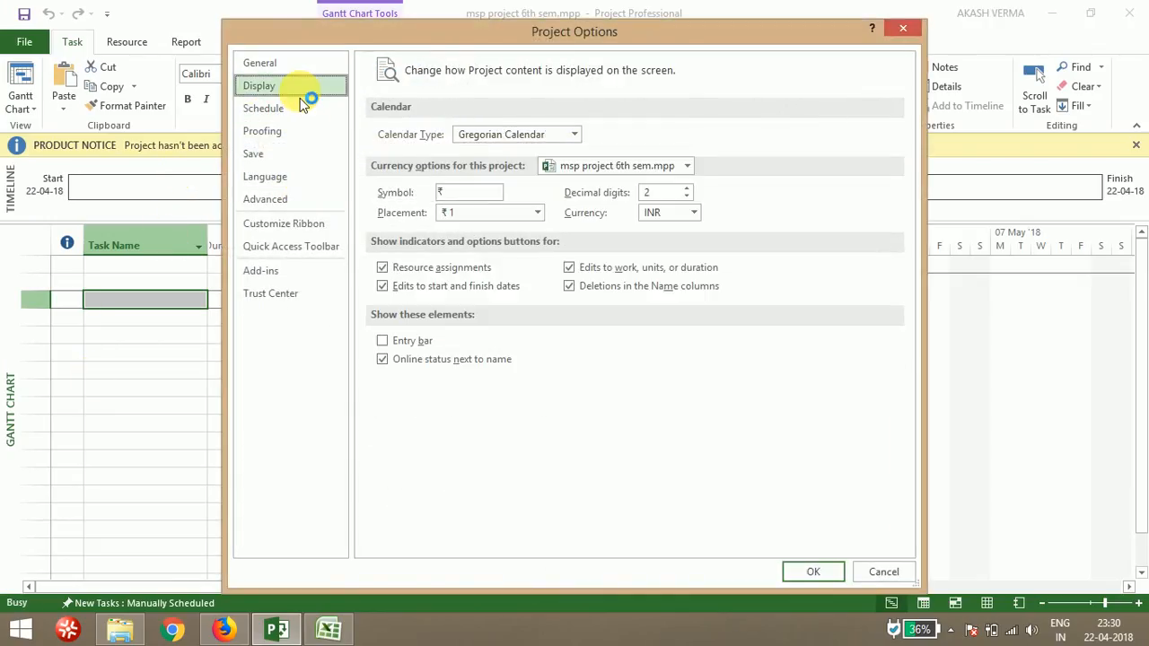
Review the General, Display and Schedule pages of the project options, including the Default view and Date format lists, then close them
click(295, 65)
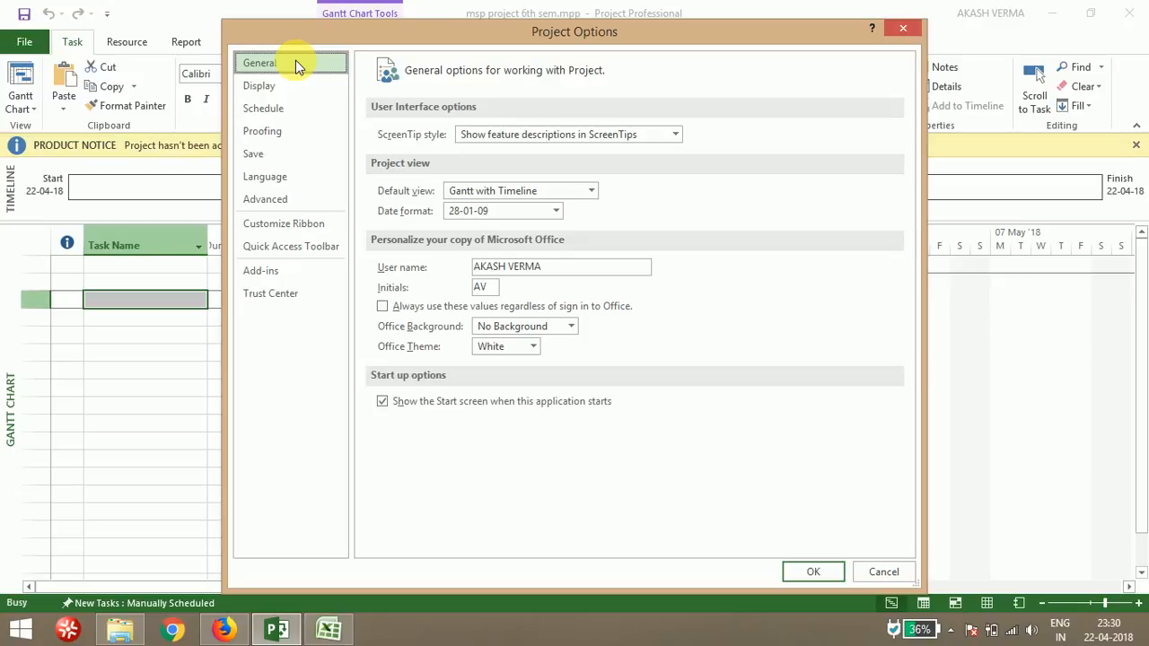
click(585, 192)
click(585, 193)
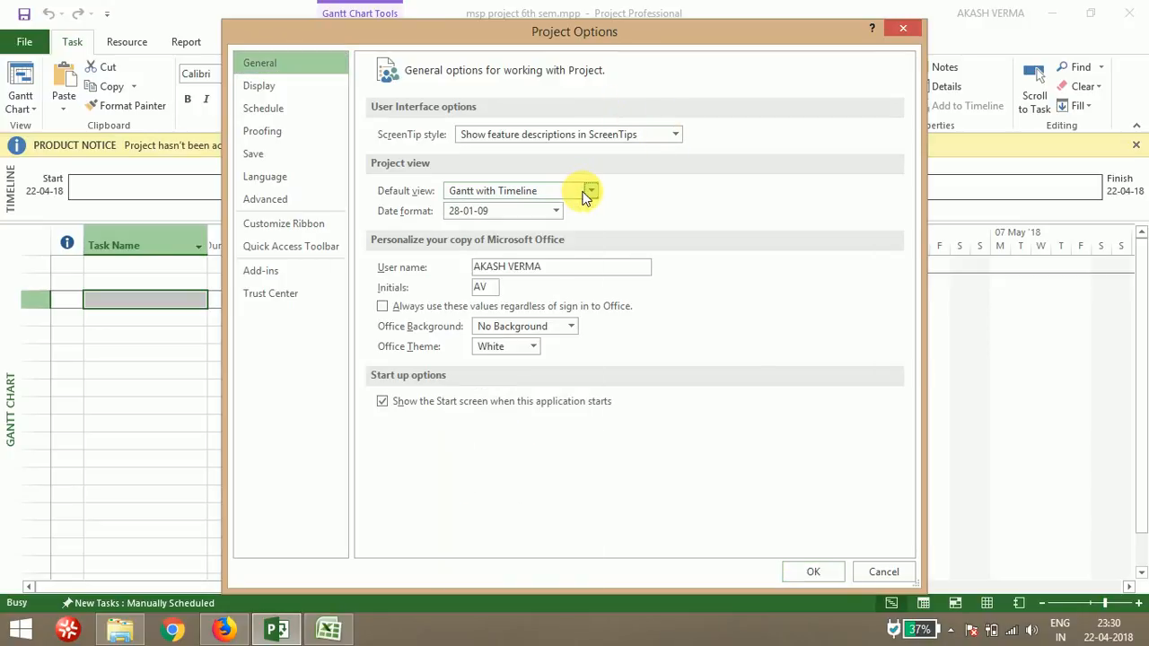
click(586, 192)
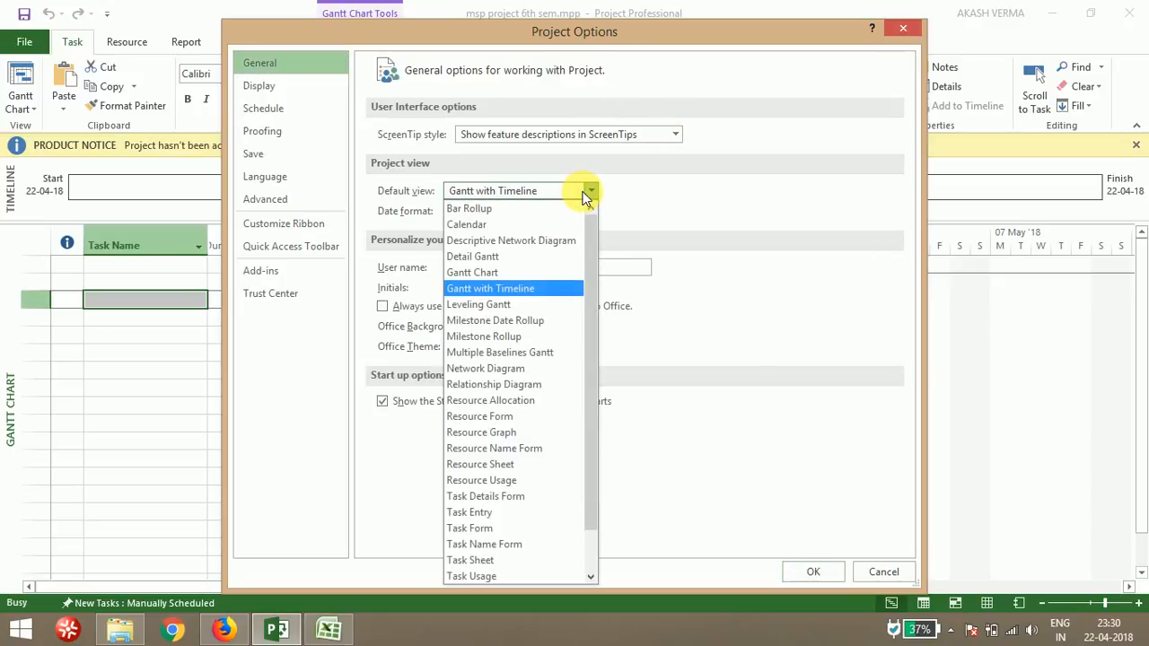
click(585, 192)
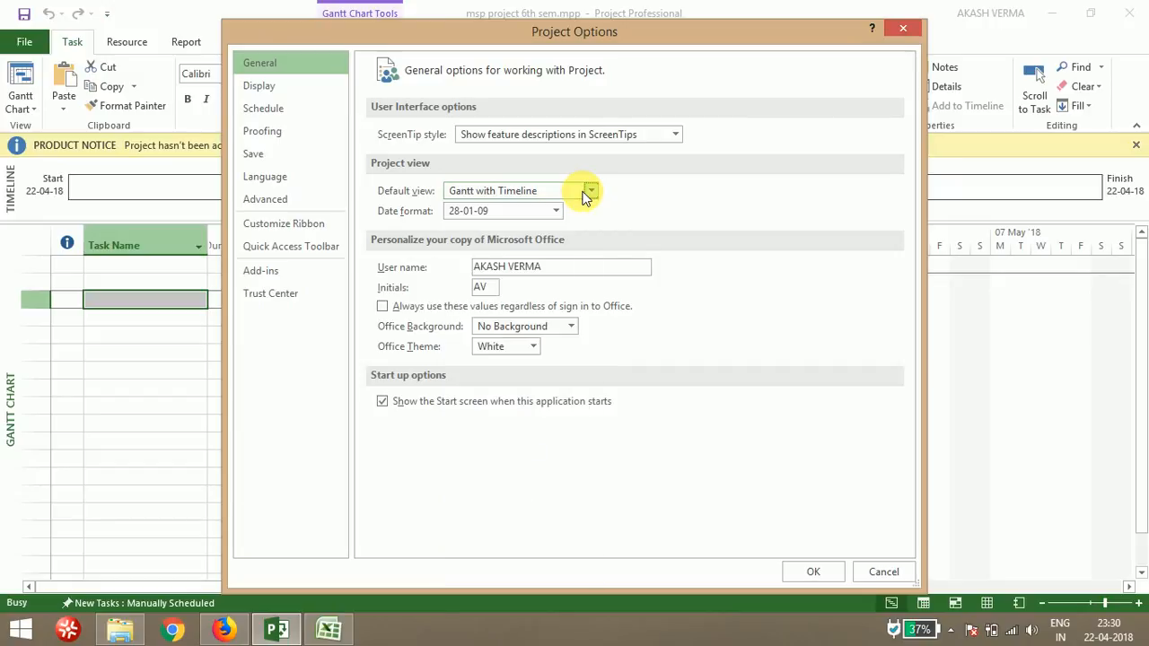
click(557, 212)
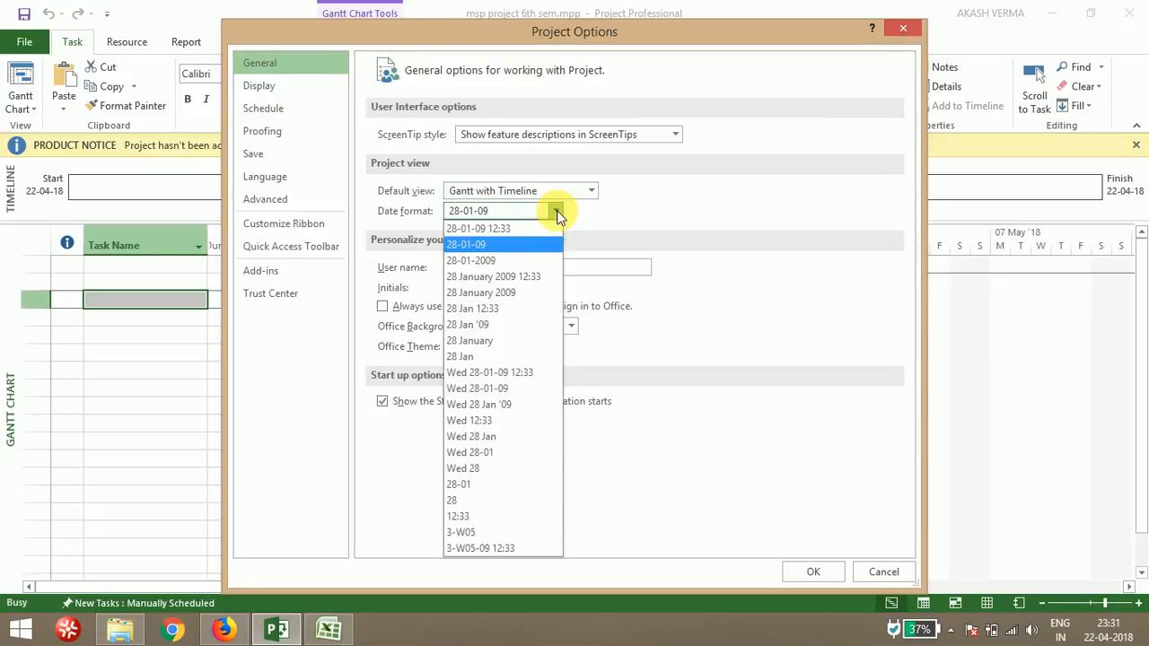
click(556, 212)
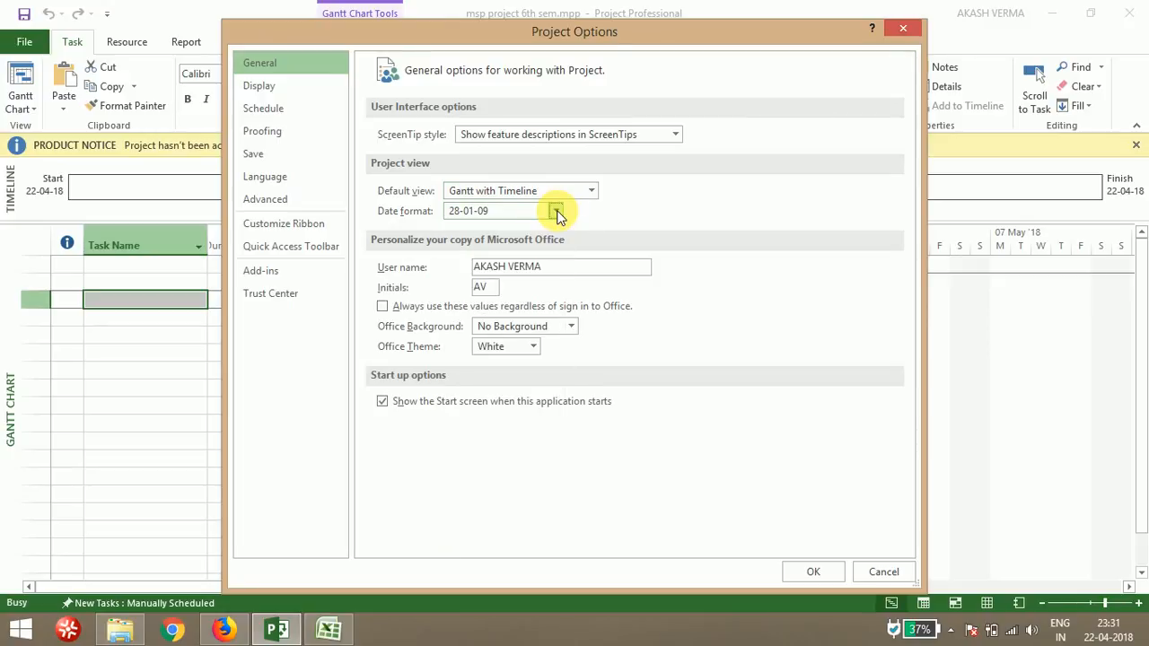
click(565, 276)
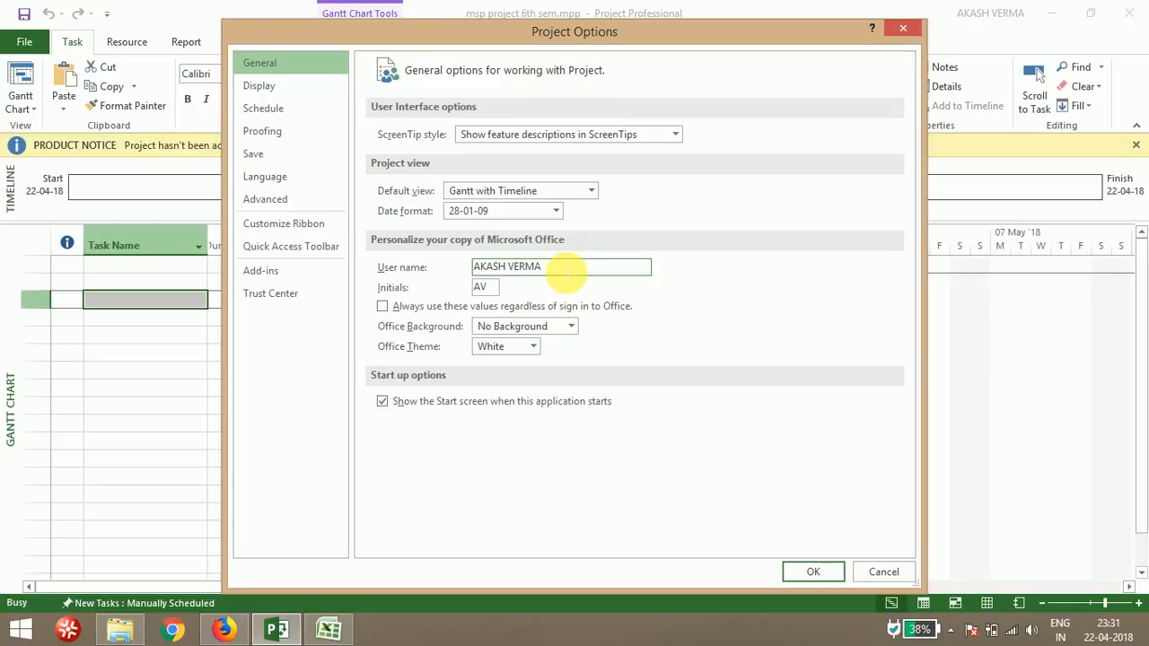
click(284, 86)
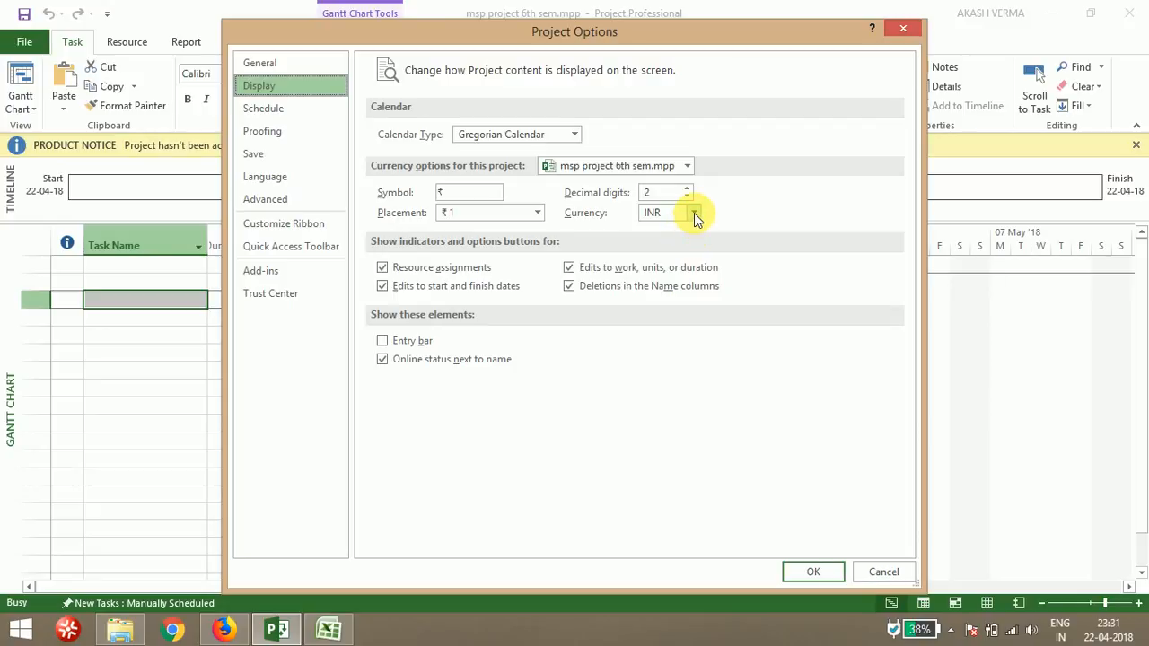
click(330, 116)
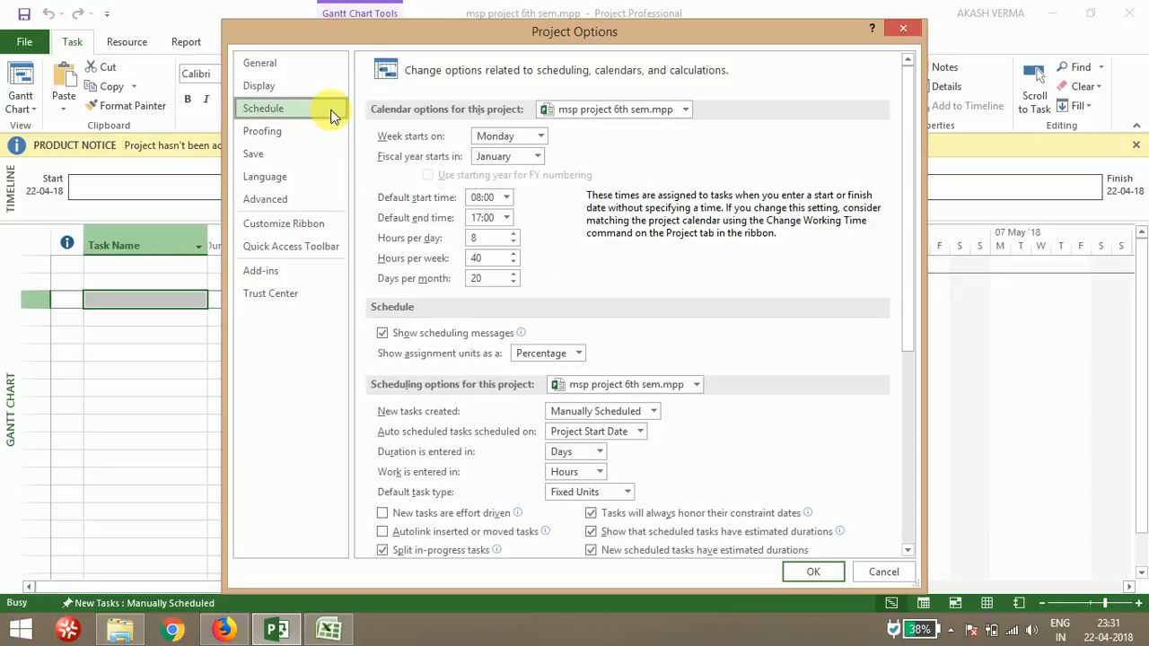
click(802, 572)
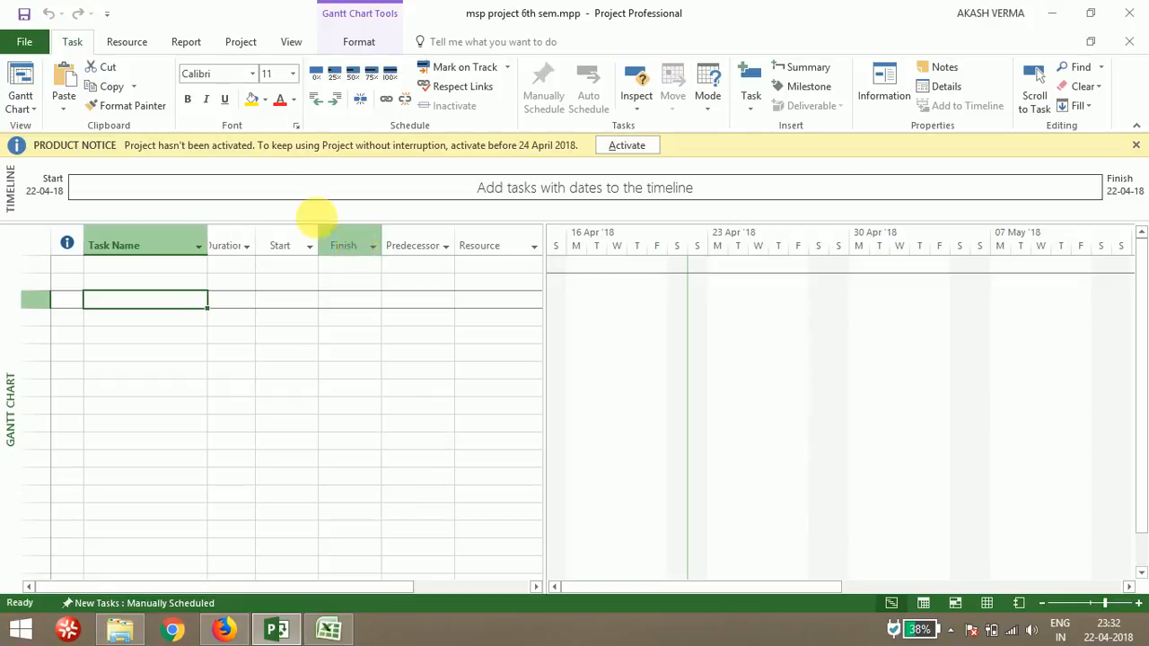
Set the project start date to 25-04-18 in Project Information, keeping scheduling from Project Start Date
click(240, 42)
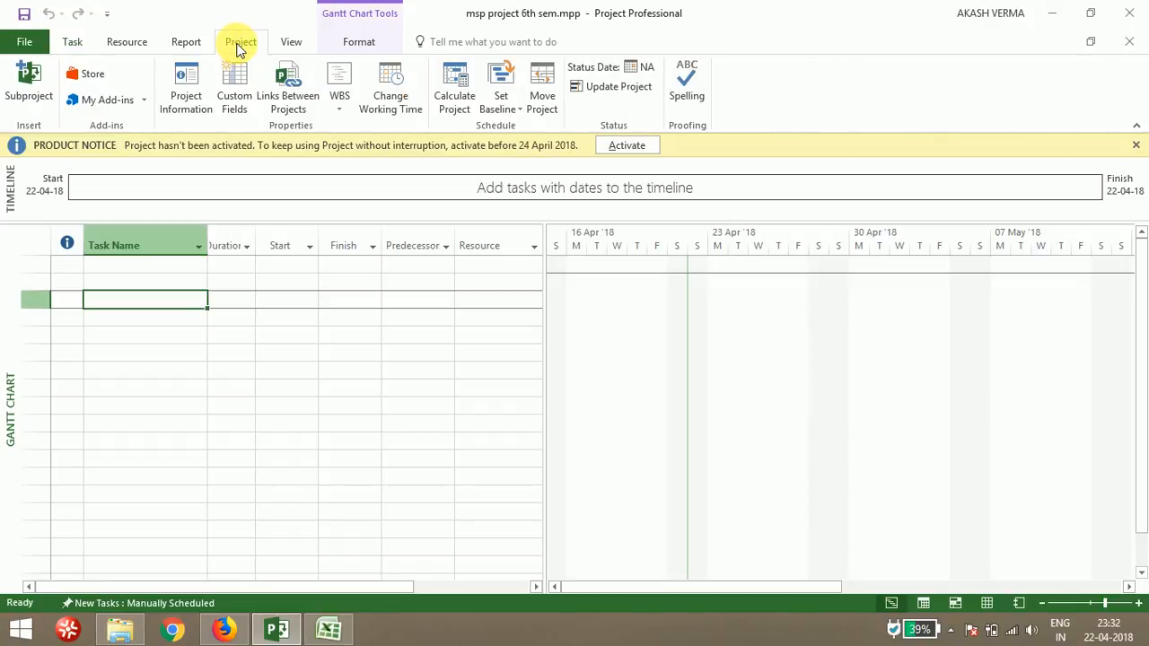
click(196, 96)
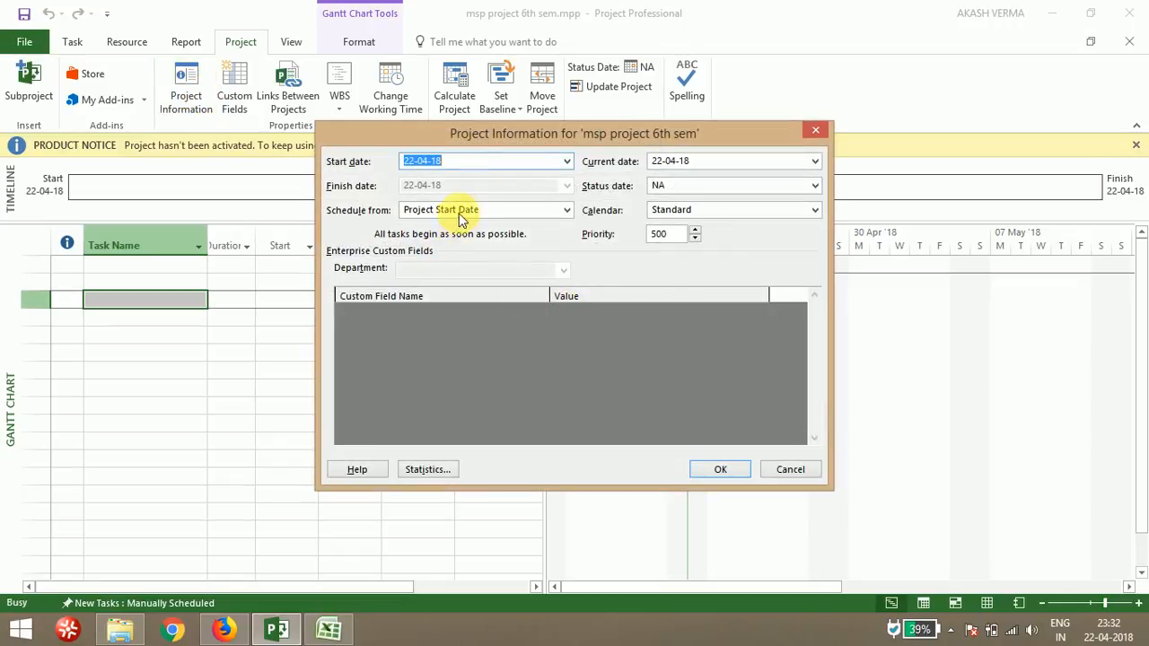
click(567, 162)
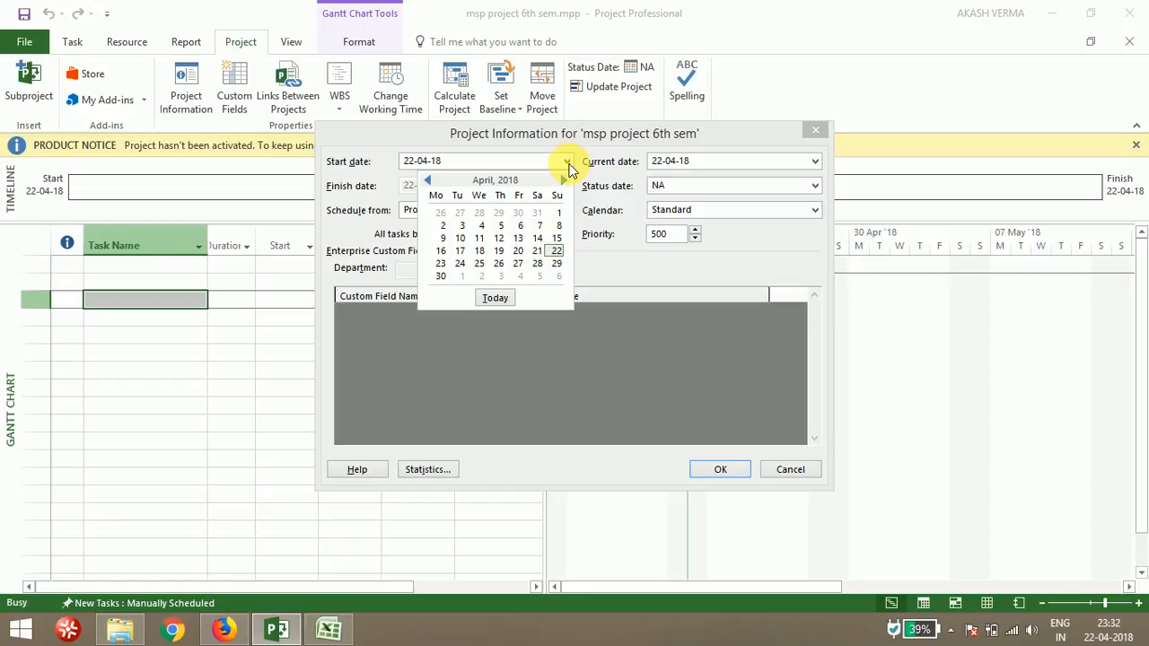
click(479, 264)
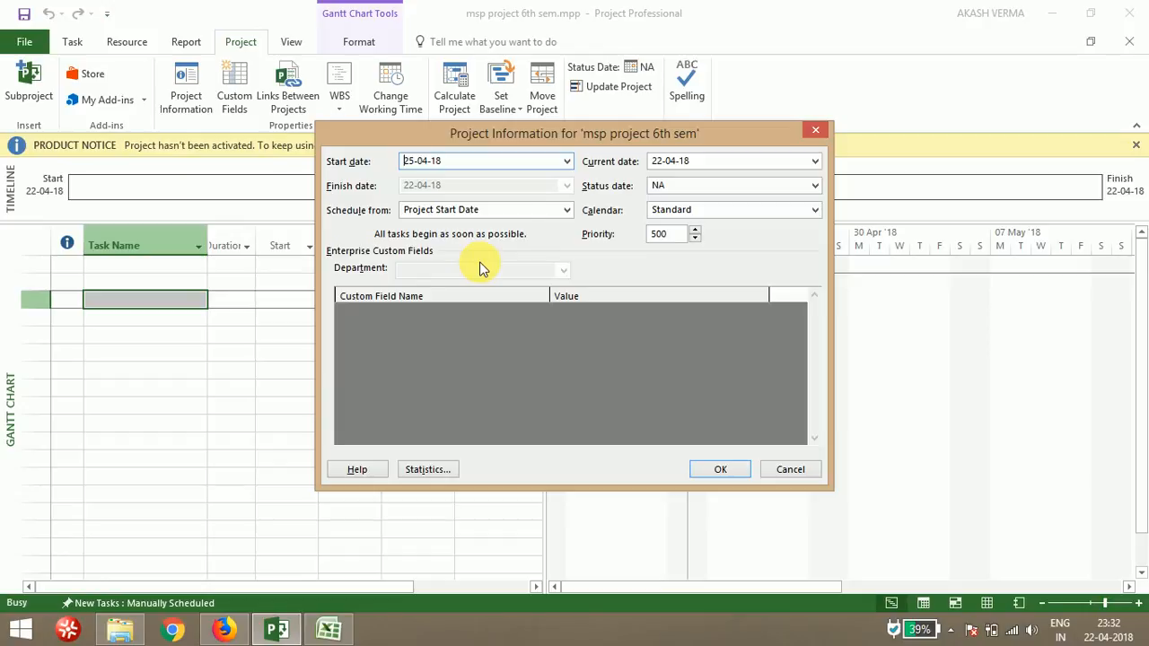
click(568, 212)
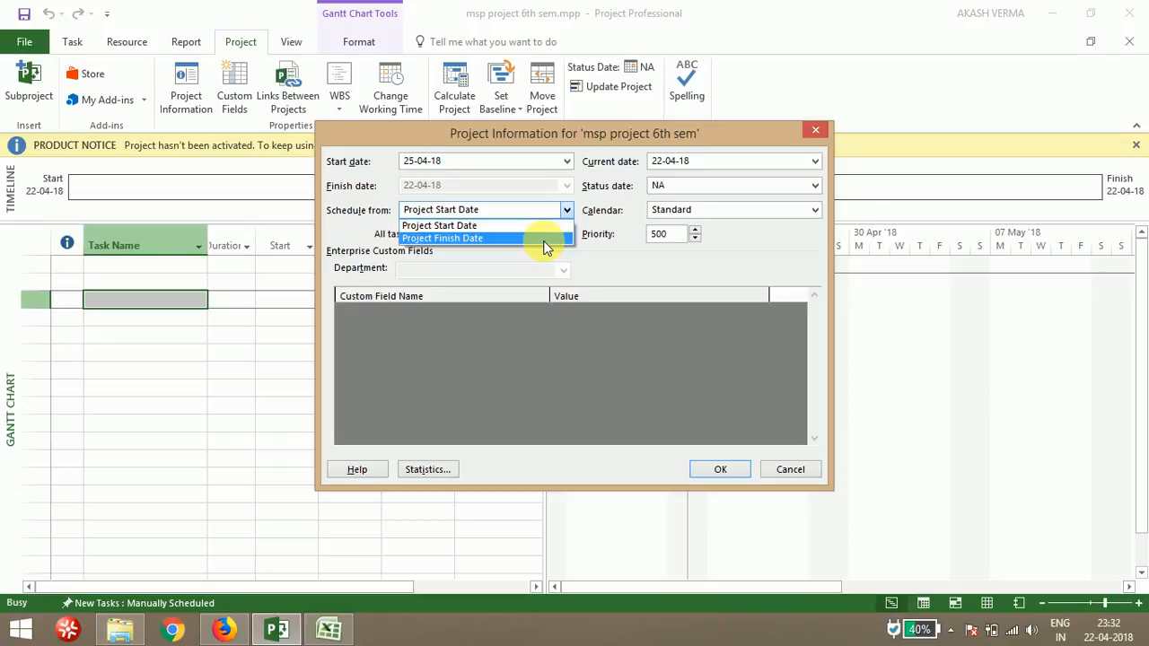
click(533, 225)
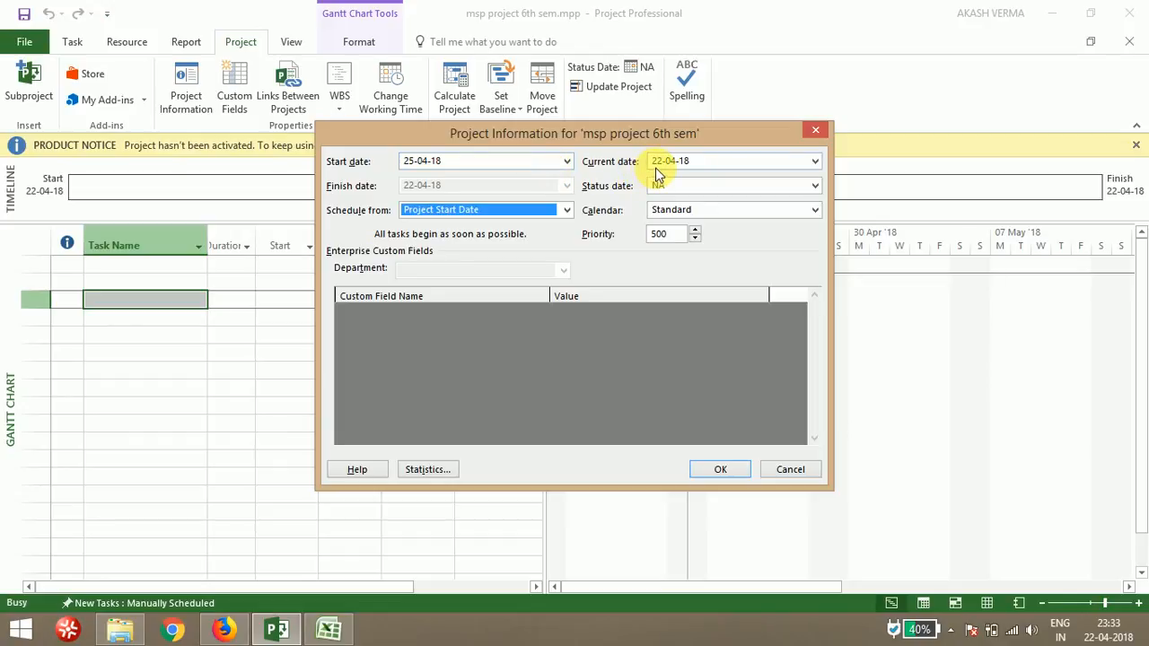
click(725, 468)
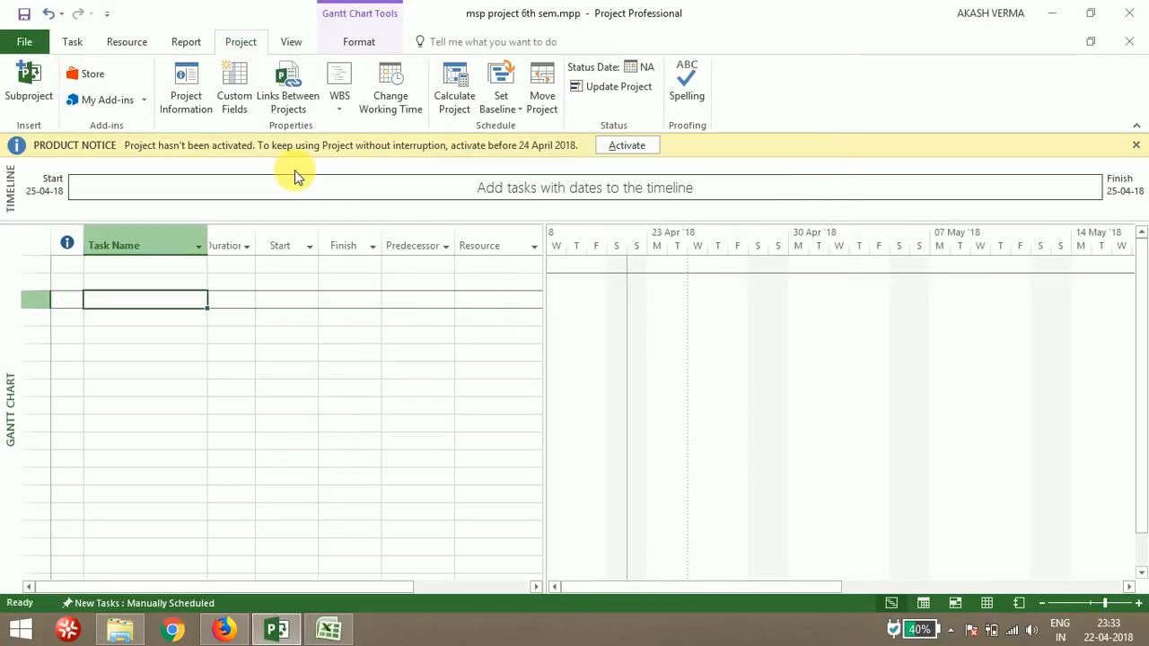
Set Monday through Saturday of the Standard calendar's default work week to specific working times 08:00–12:00 and 13:00–17:00
click(386, 105)
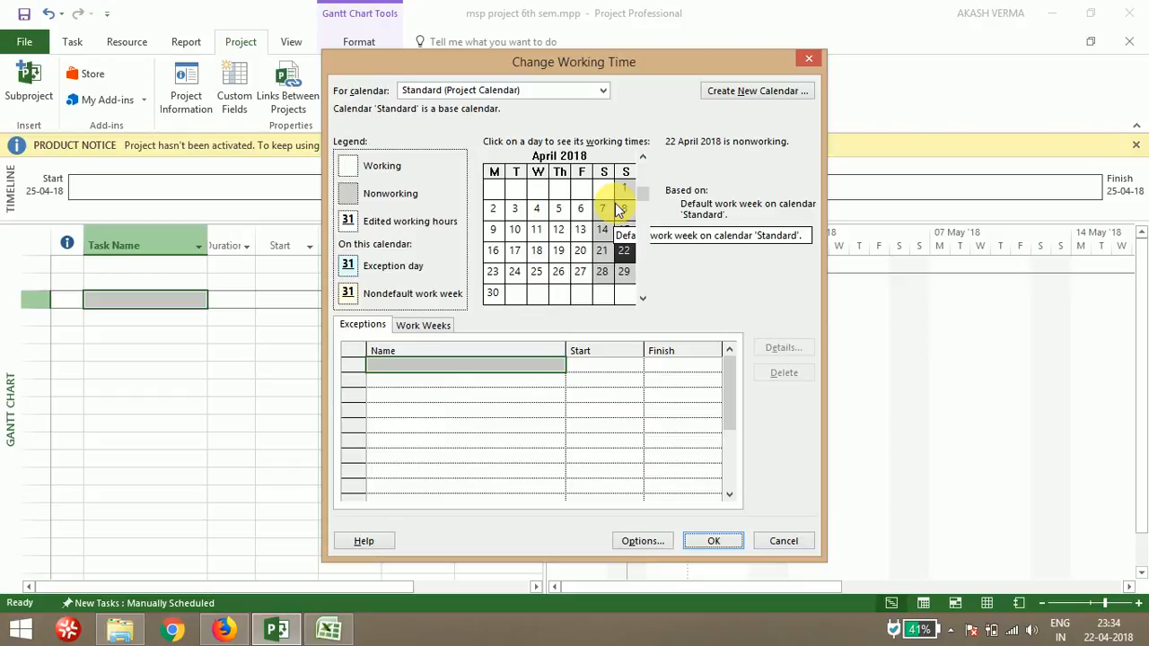
click(440, 325)
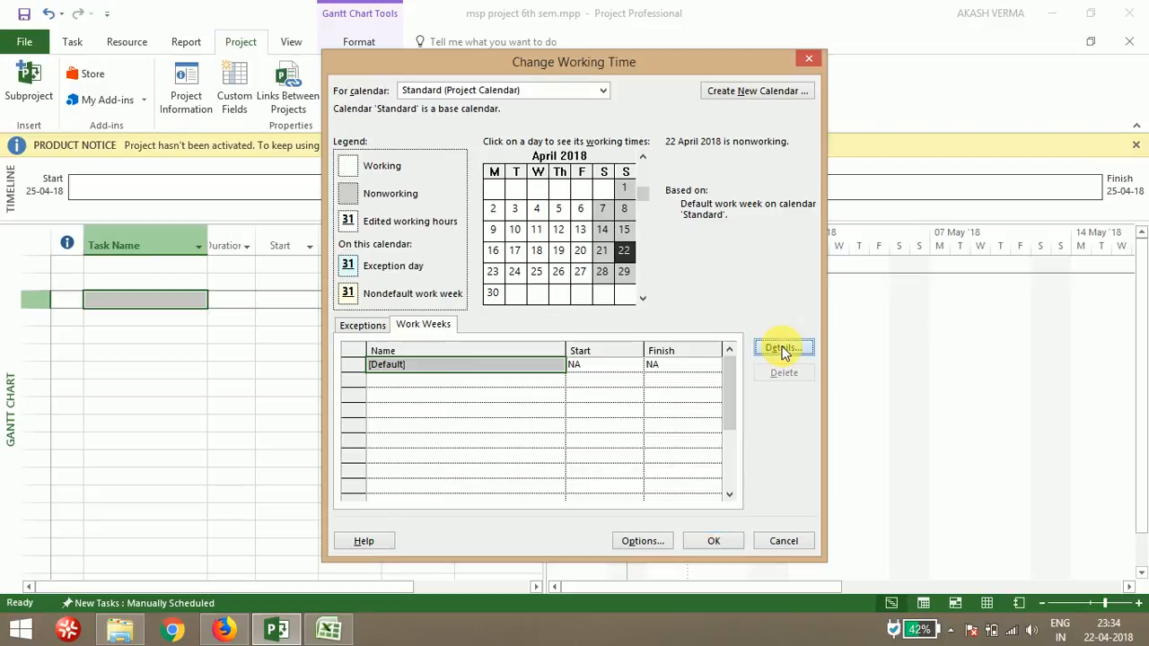
click(781, 348)
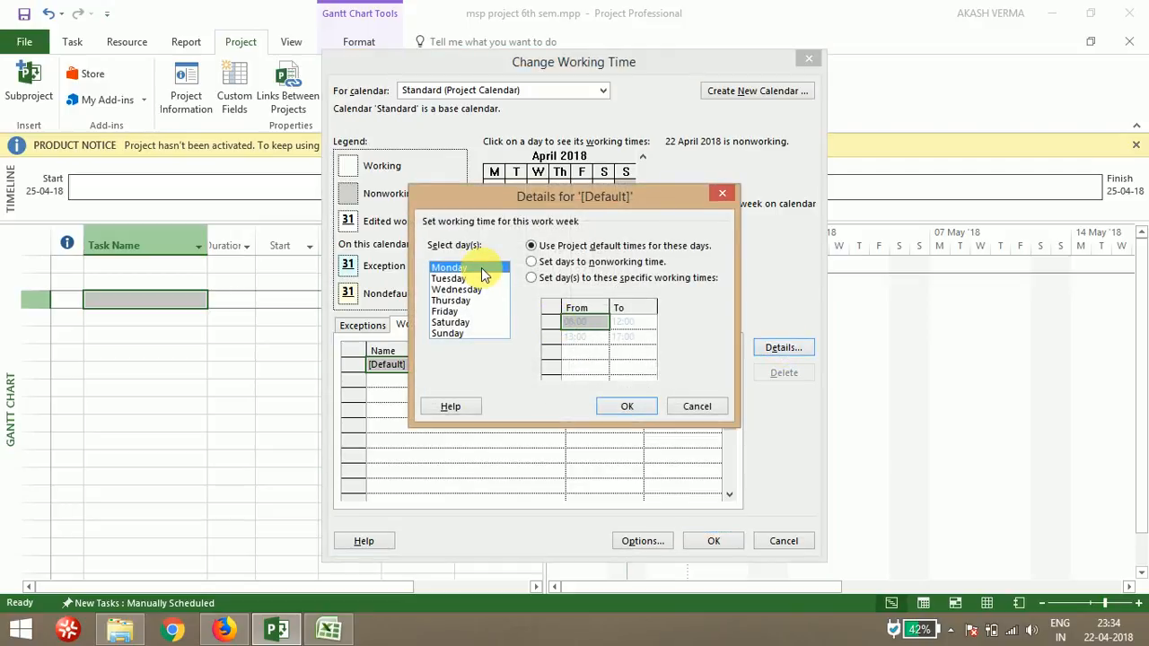
drag(481, 267, 486, 325)
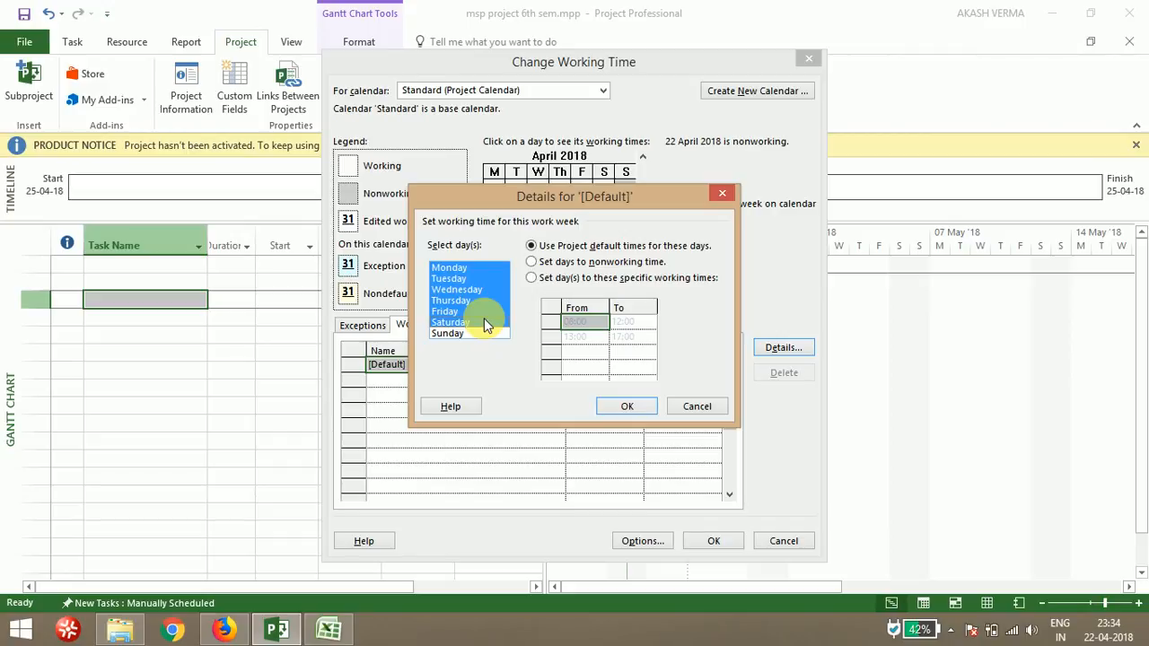
click(531, 279)
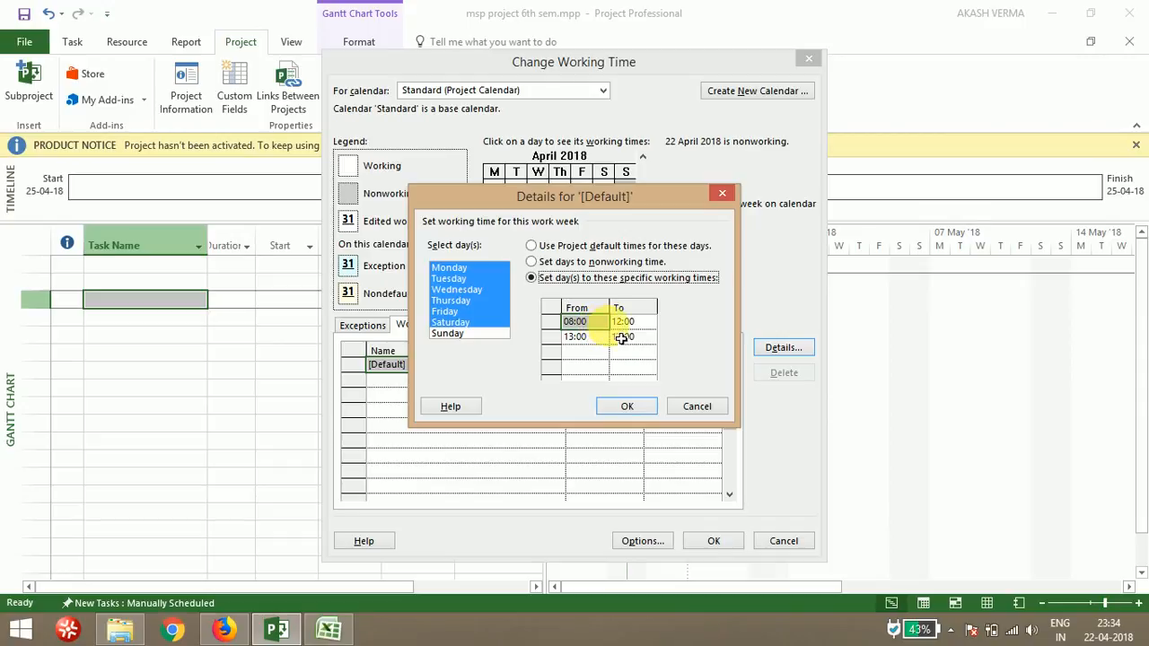
click(612, 325)
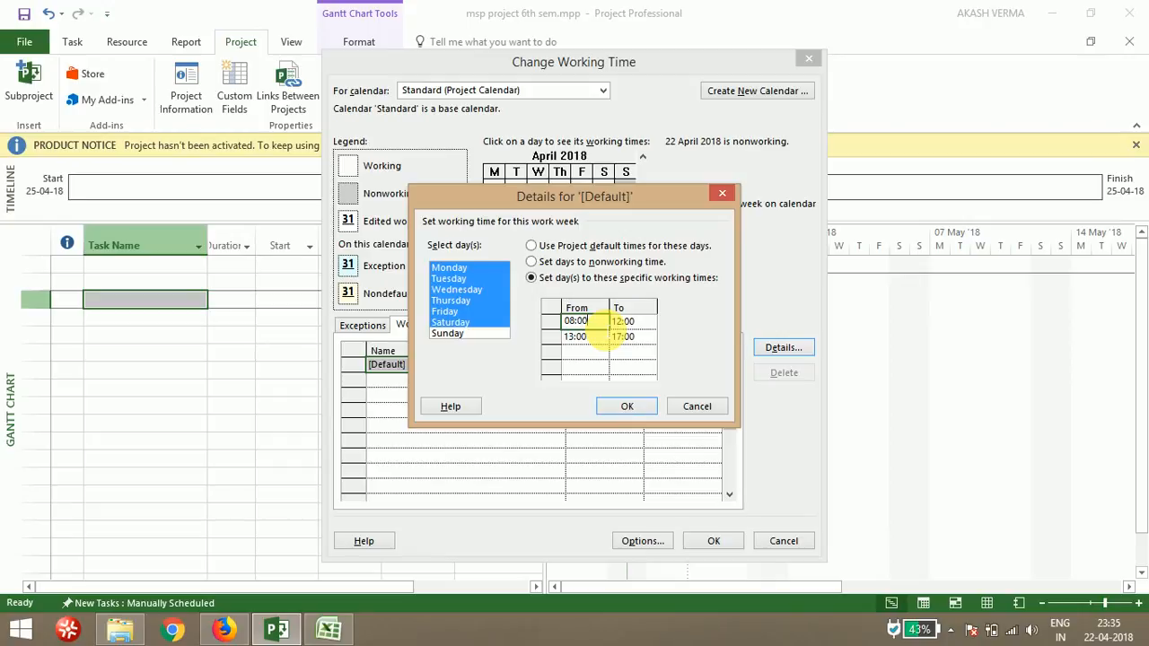
text(8)
key(BackSpace)
key(BackSpace)
key(BackSpace)
key(BackSpace)
key(BackSpace)
key(BackSpace)
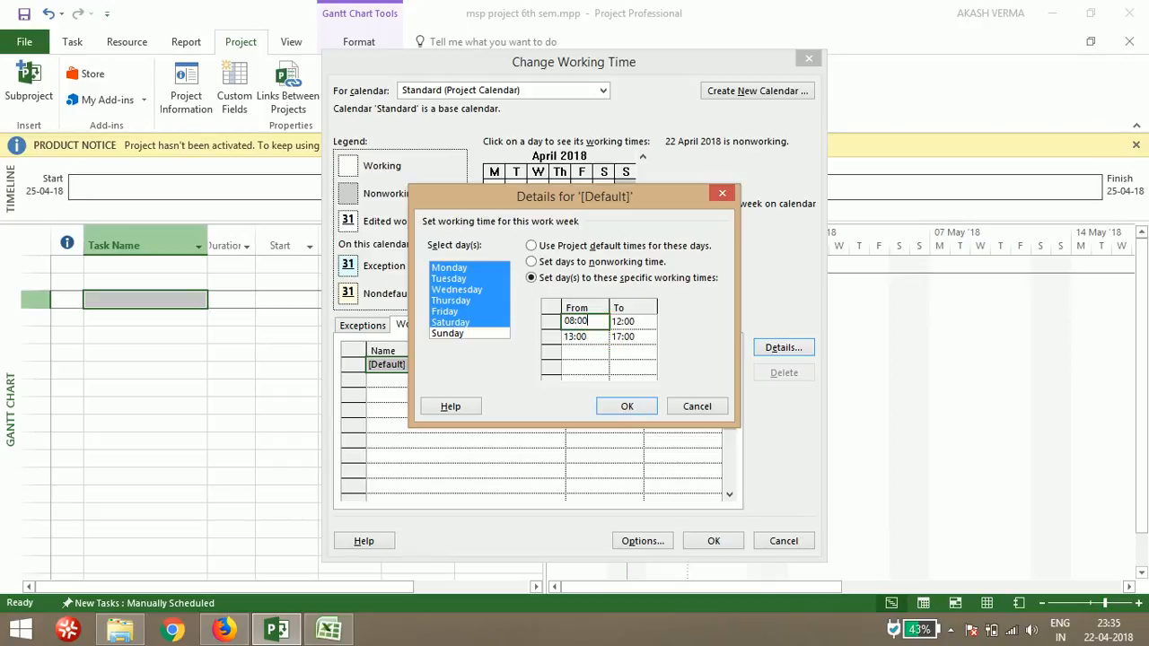
text(8)
click(621, 413)
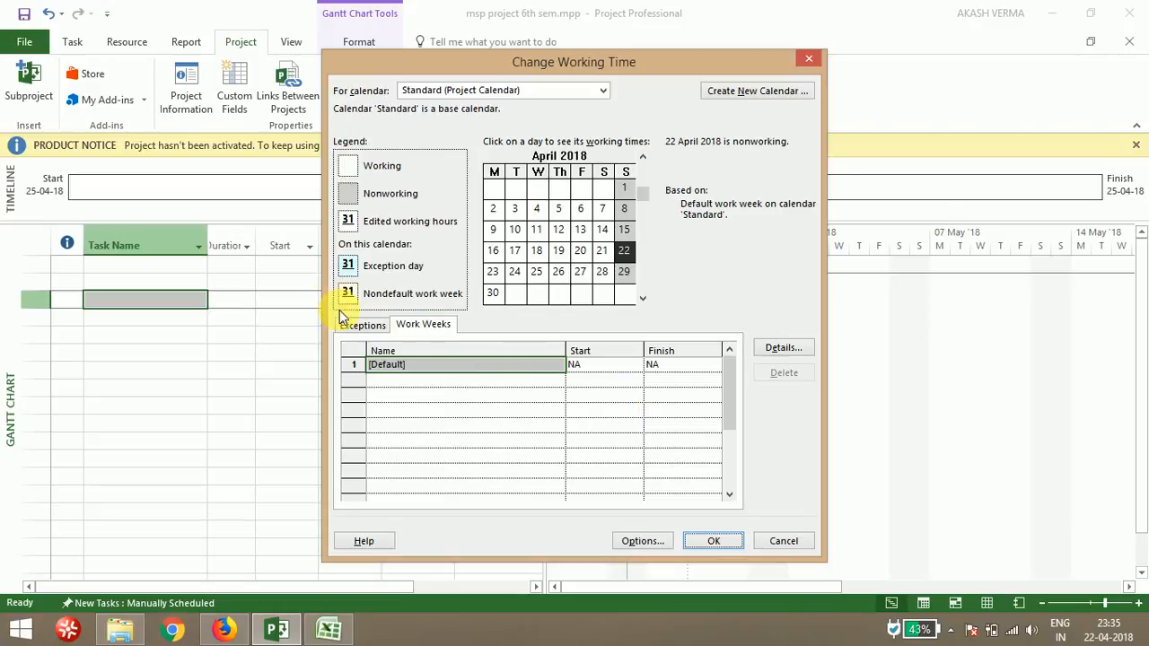
Add a calendar exception named holiday a on 28-04-2018, then reopen Change Working Time to check that day
click(371, 329)
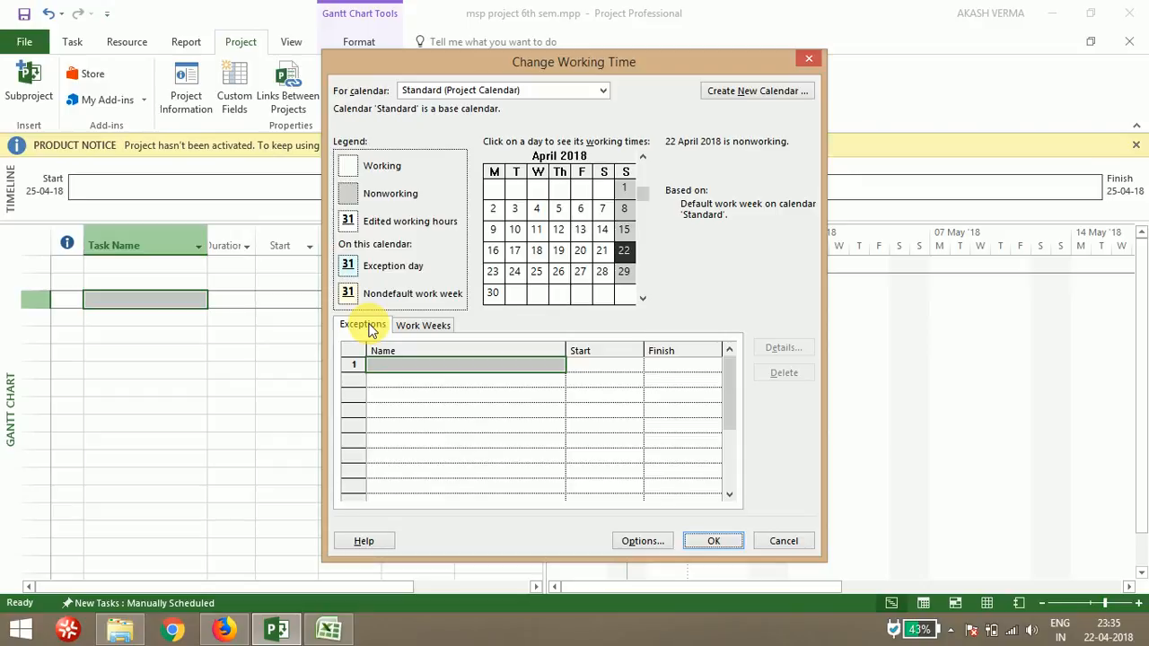
click(402, 365)
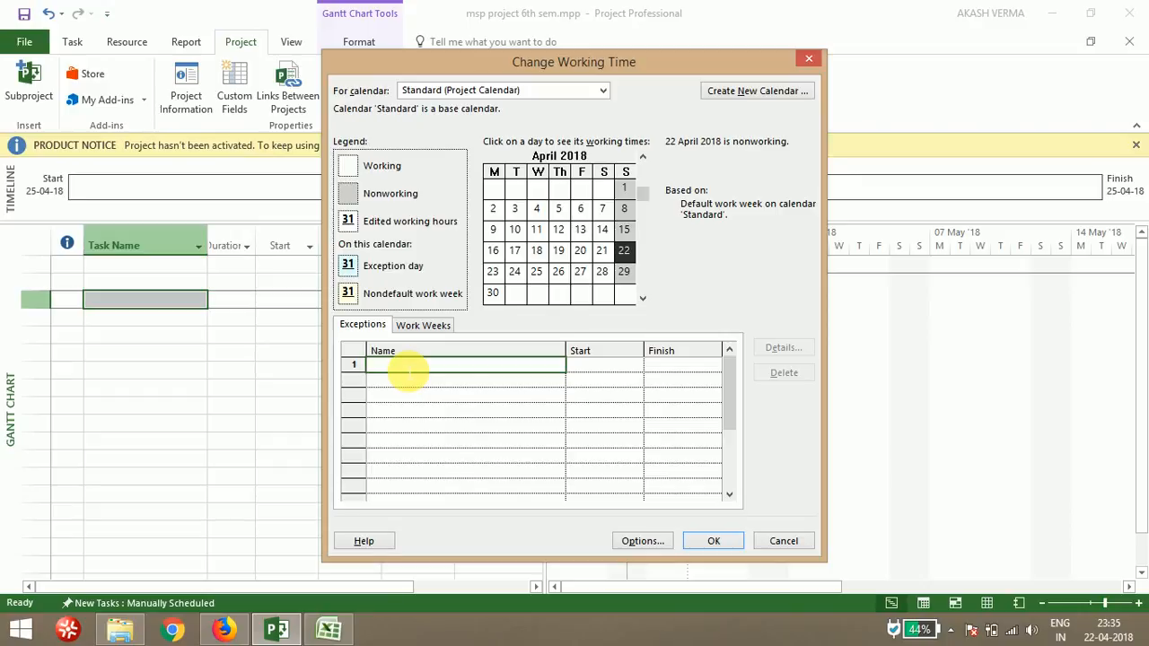
text(holiday)
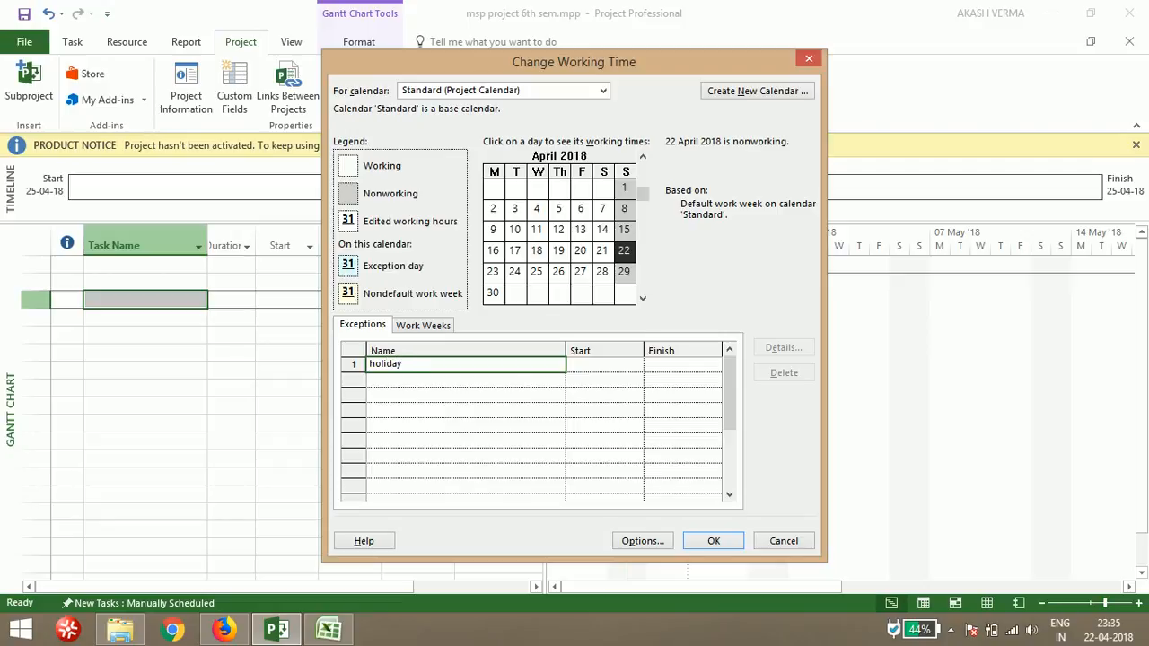
text( a)
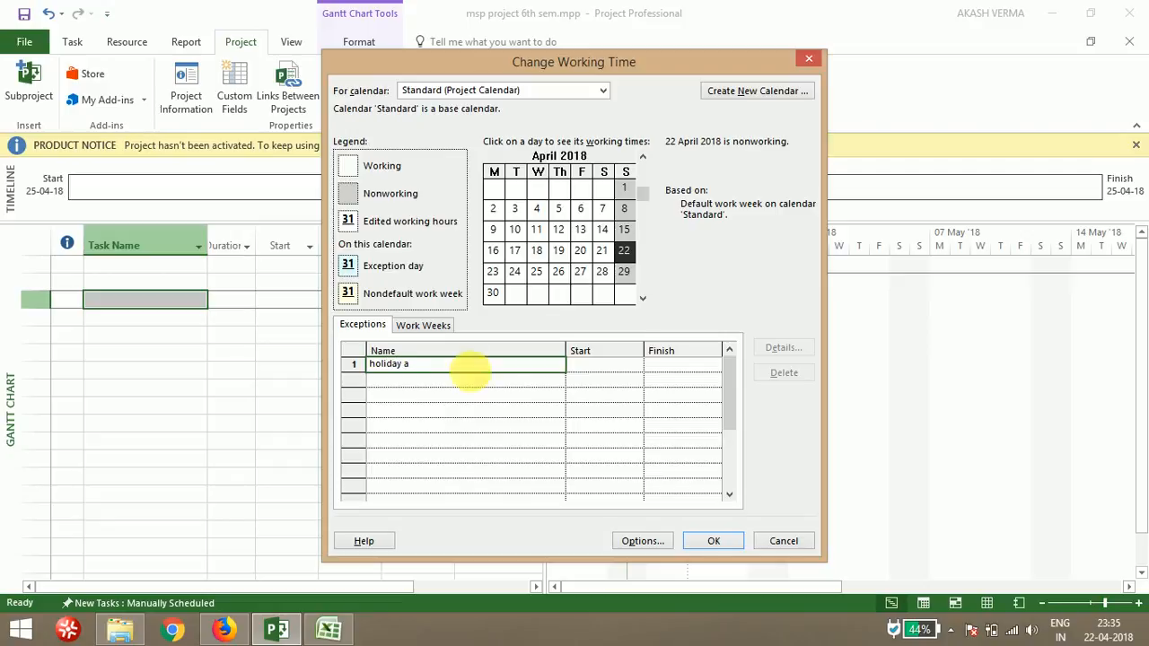
click(624, 372)
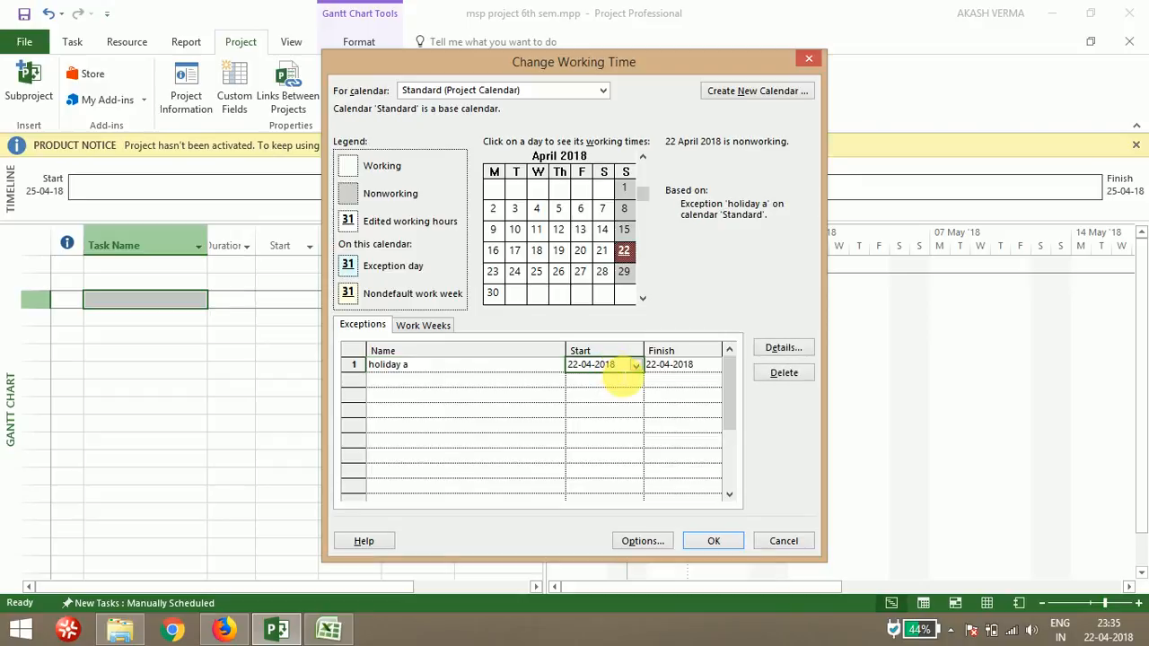
click(636, 366)
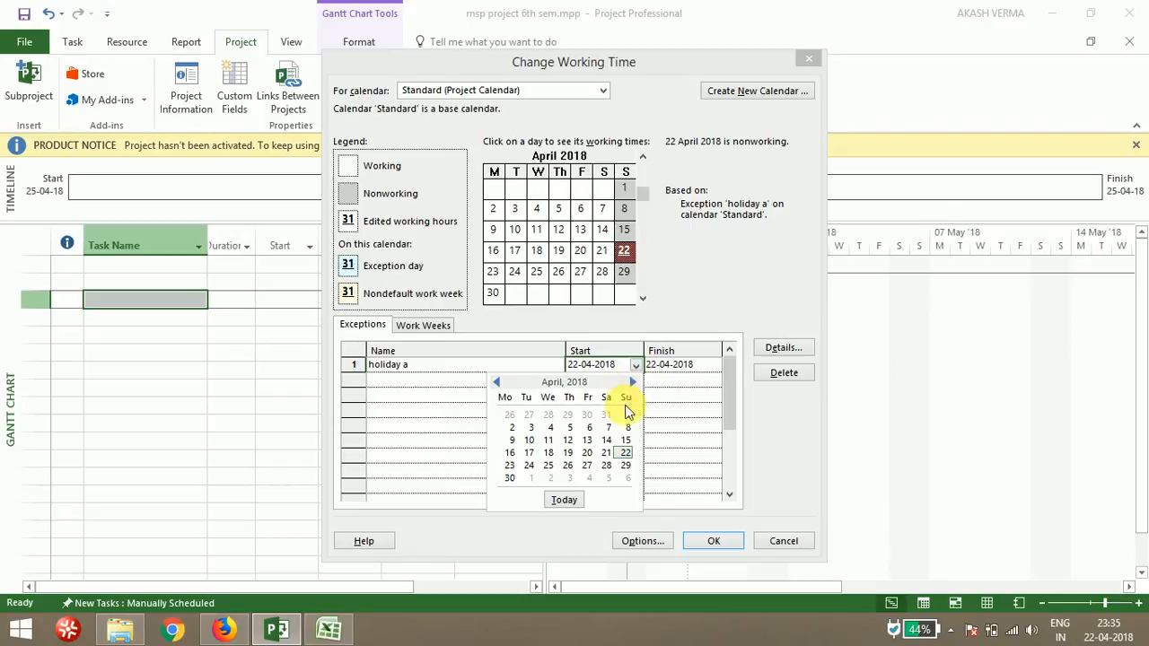
click(604, 467)
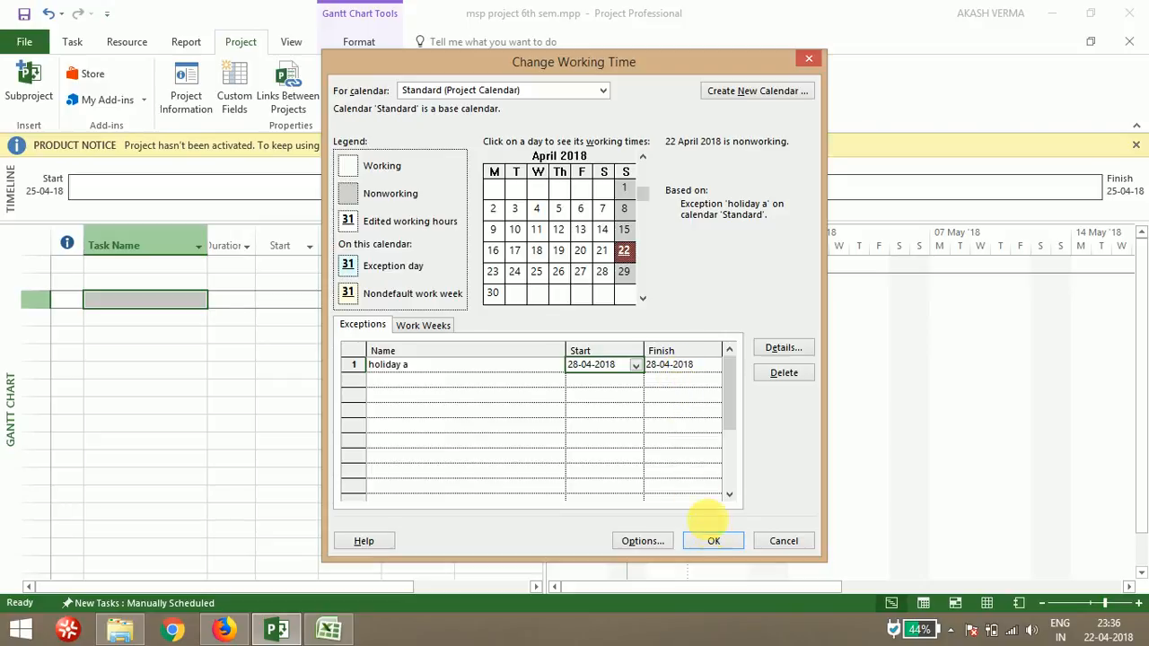
click(715, 541)
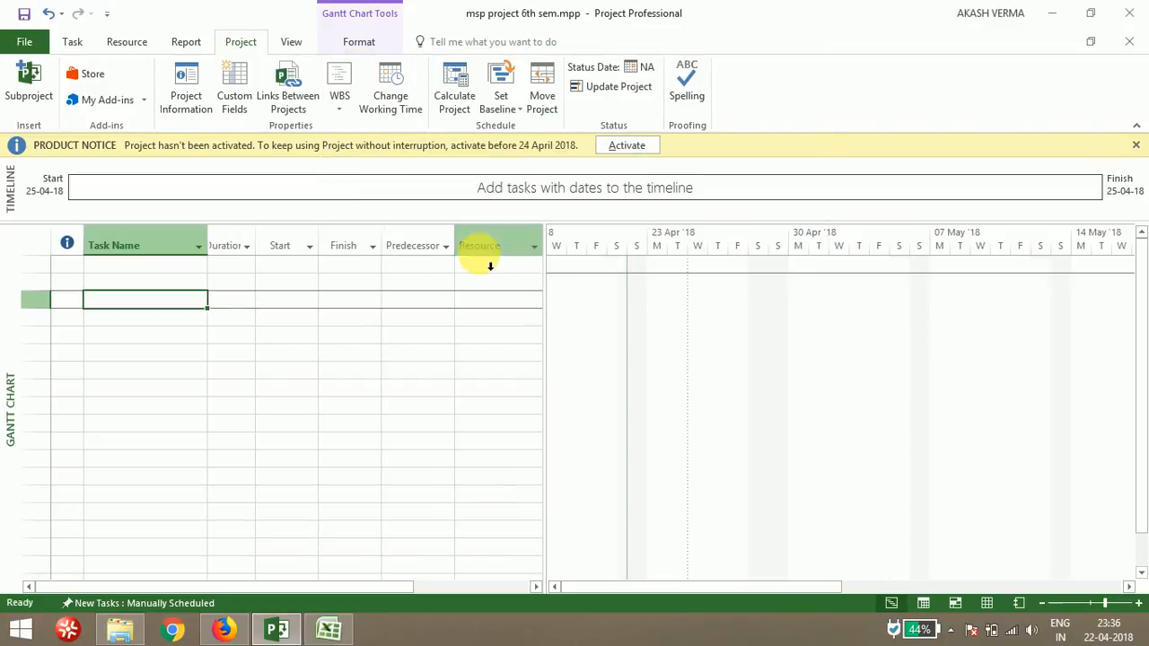
click(385, 105)
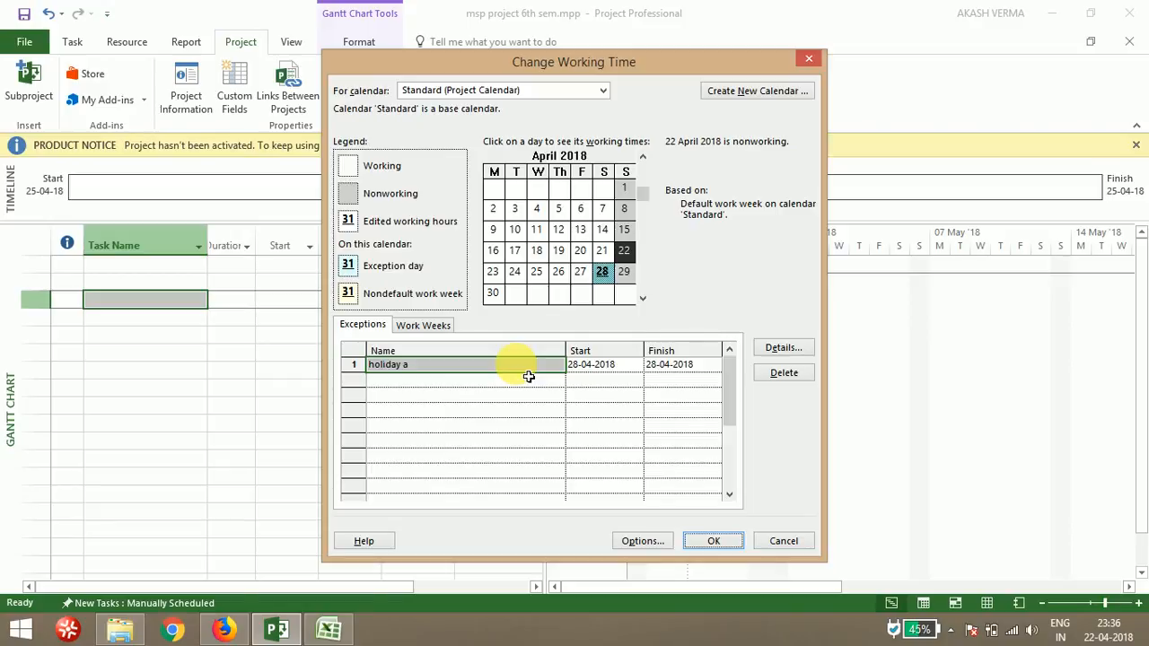
click(607, 277)
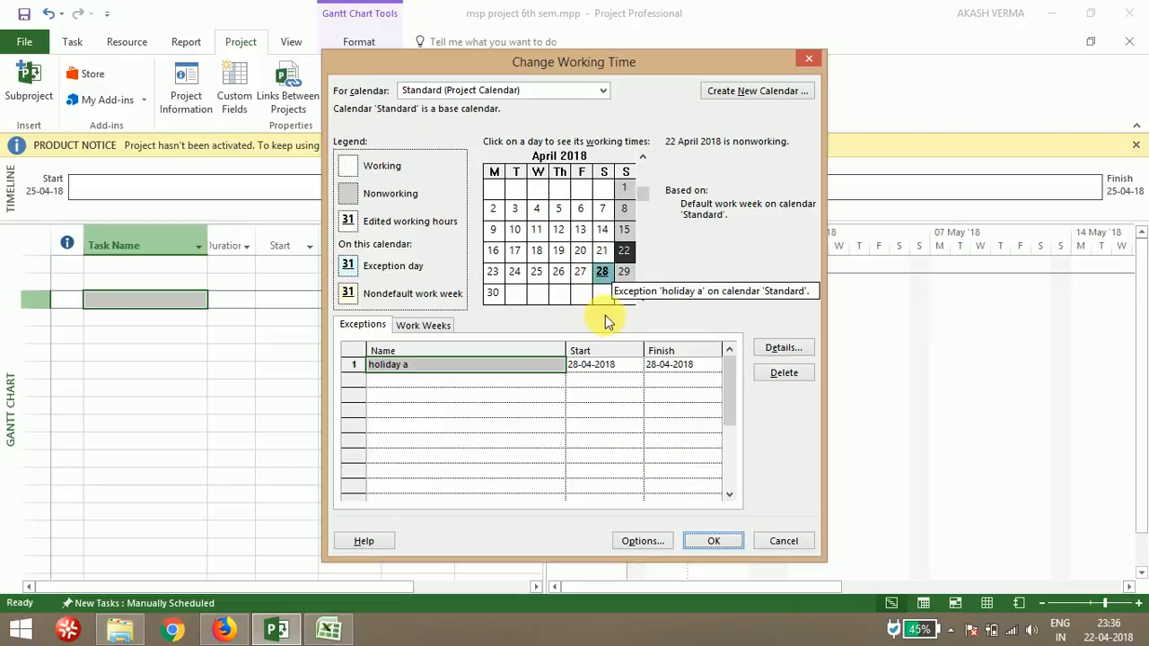
Switch to the MSP ACTIVITY TASK.xlsx workbook in Excel and copy the activity names in cells B6 to B32
click(709, 541)
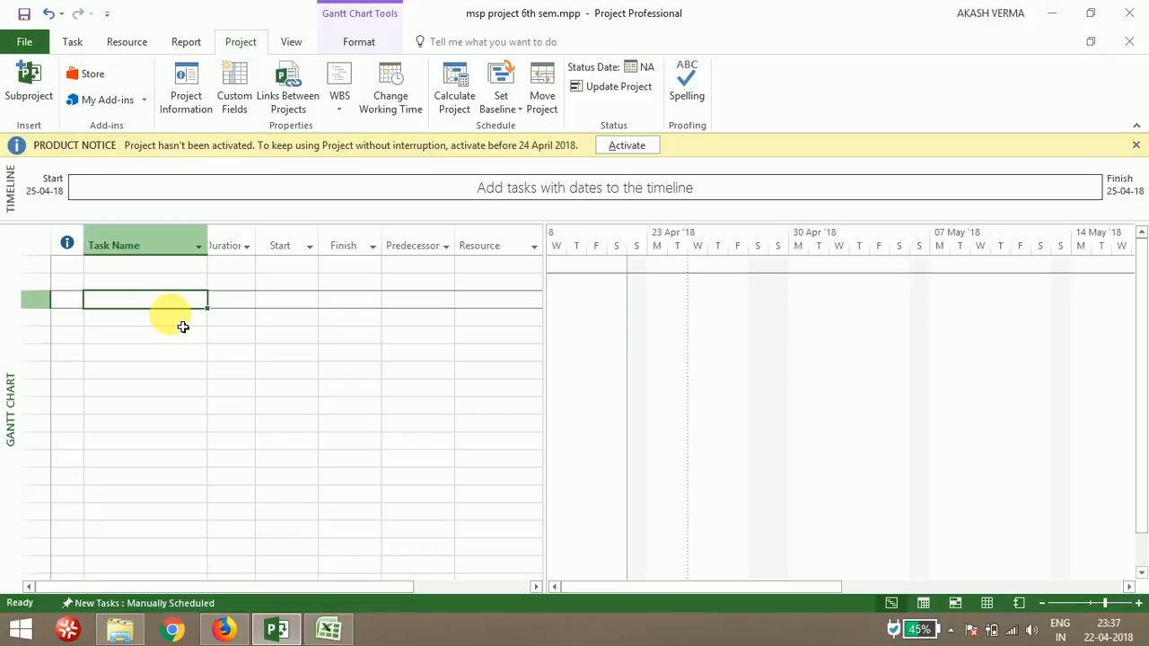
click(327, 630)
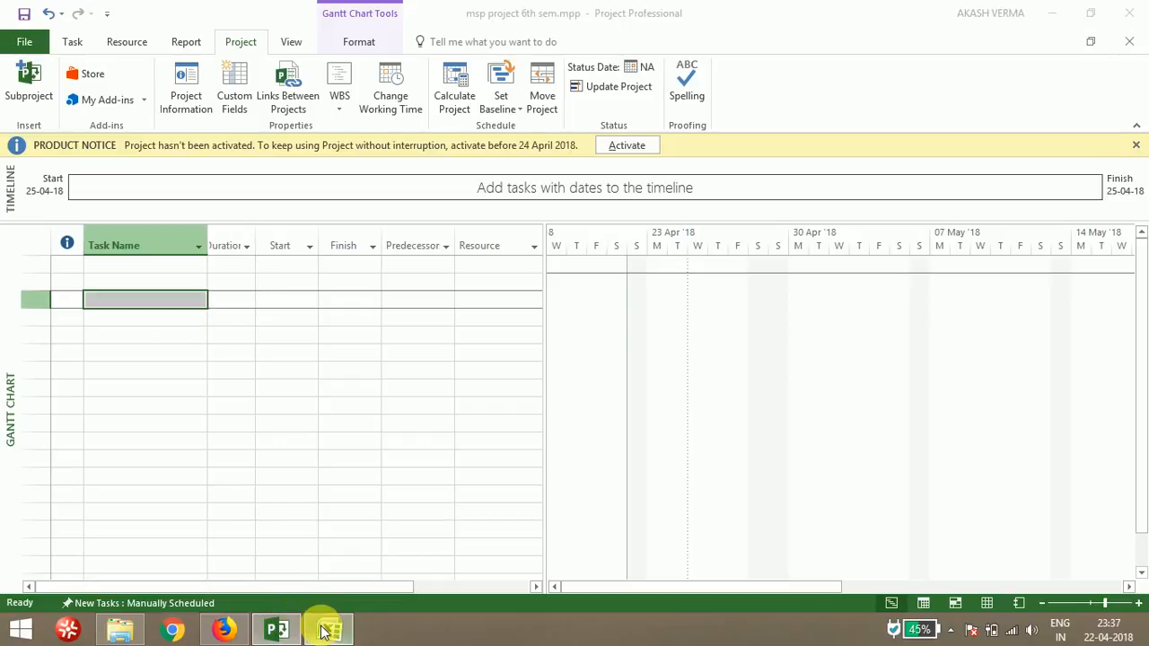
click(324, 399)
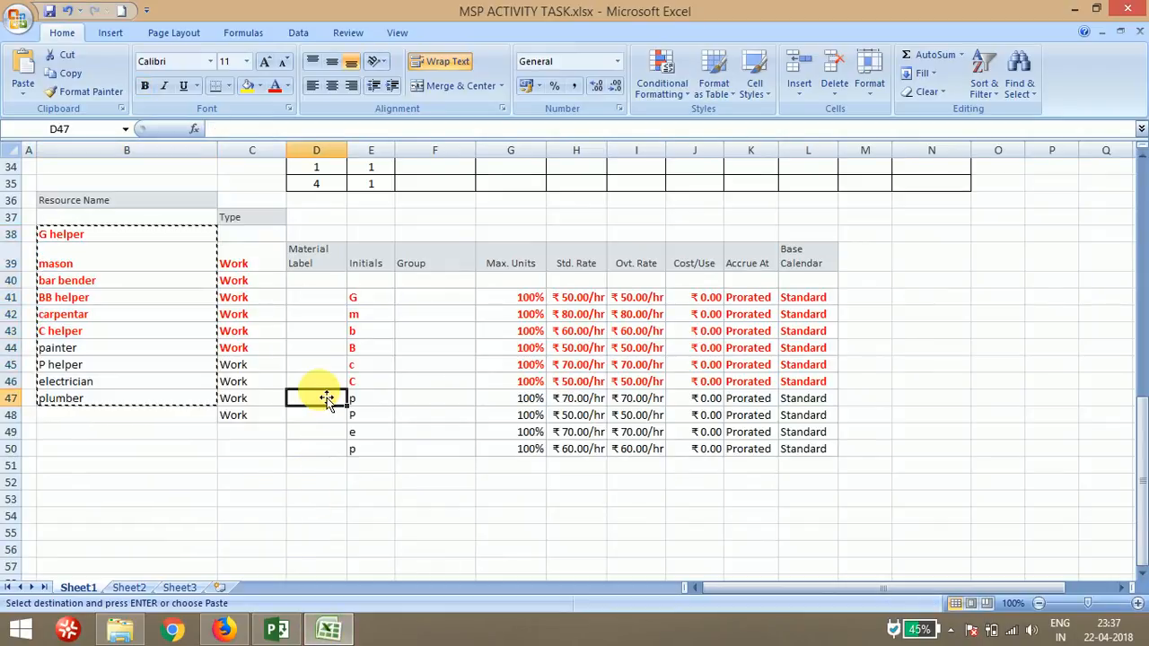
key(Up)
key(Up)
key(Up)
key(Up)
key(Up)
key(Up)
key(Up)
key(Up)
key(Up)
key(Up)
key(Up)
key(Up)
key(Up)
key(Up)
key(Up)
key(Up)
key(Up)
key(Up)
key(Up)
key(Up)
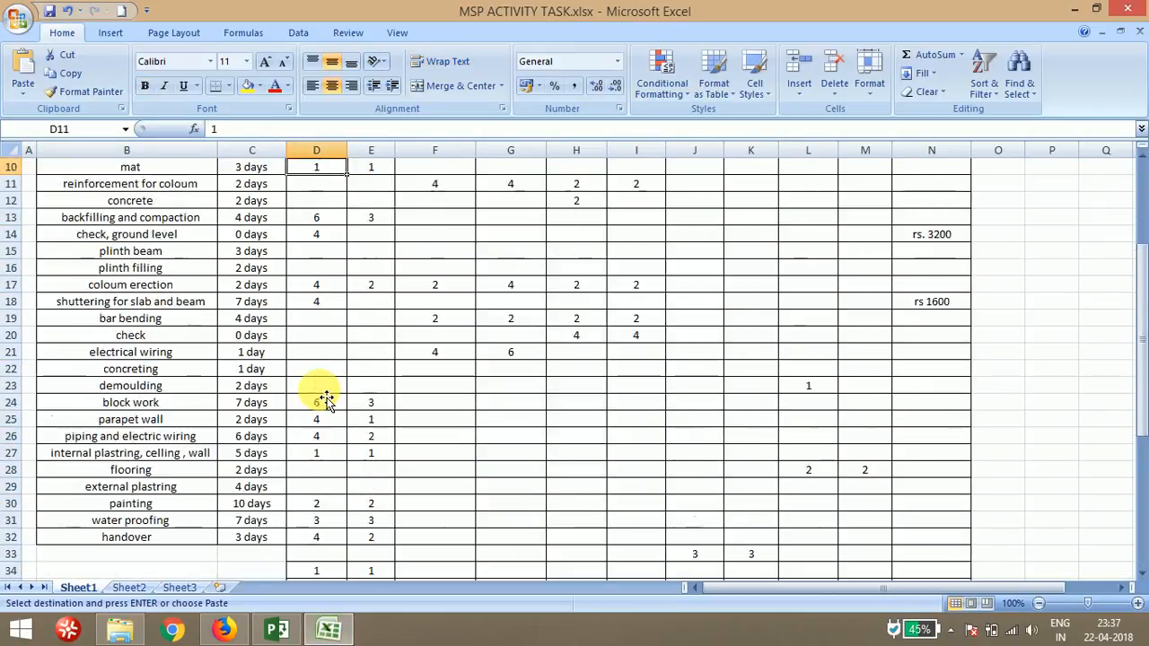
key(Up)
key(Up)
key(Up)
key(Up)
key(Up)
key(Up)
key(Up)
key(Up)
key(Up)
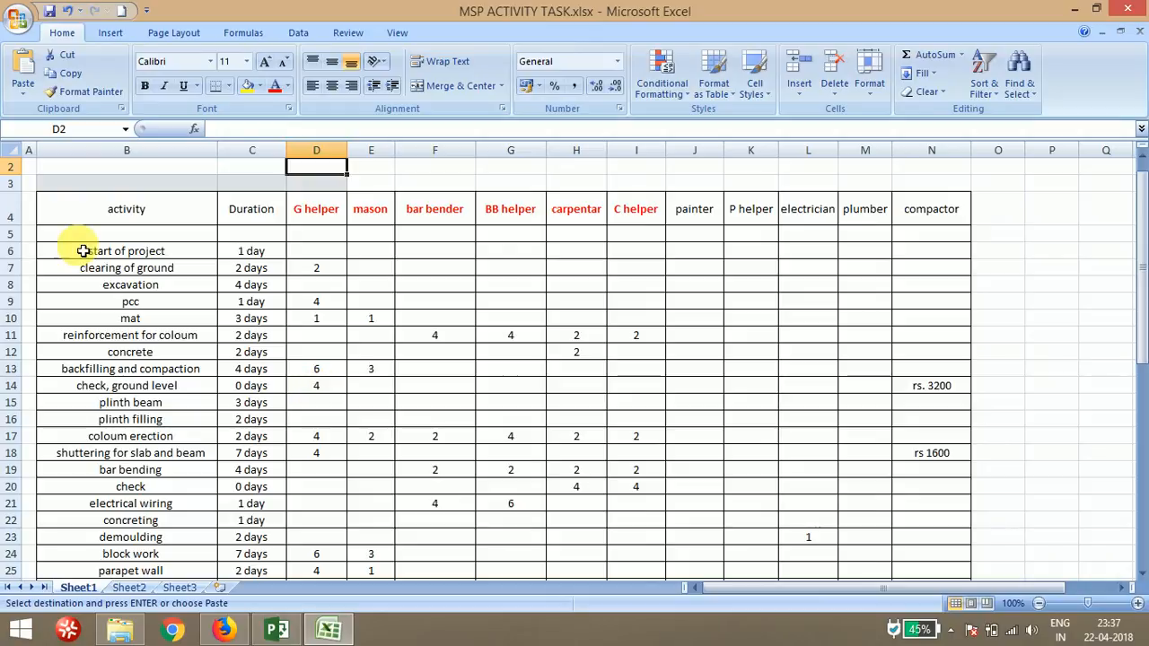
click(97, 251)
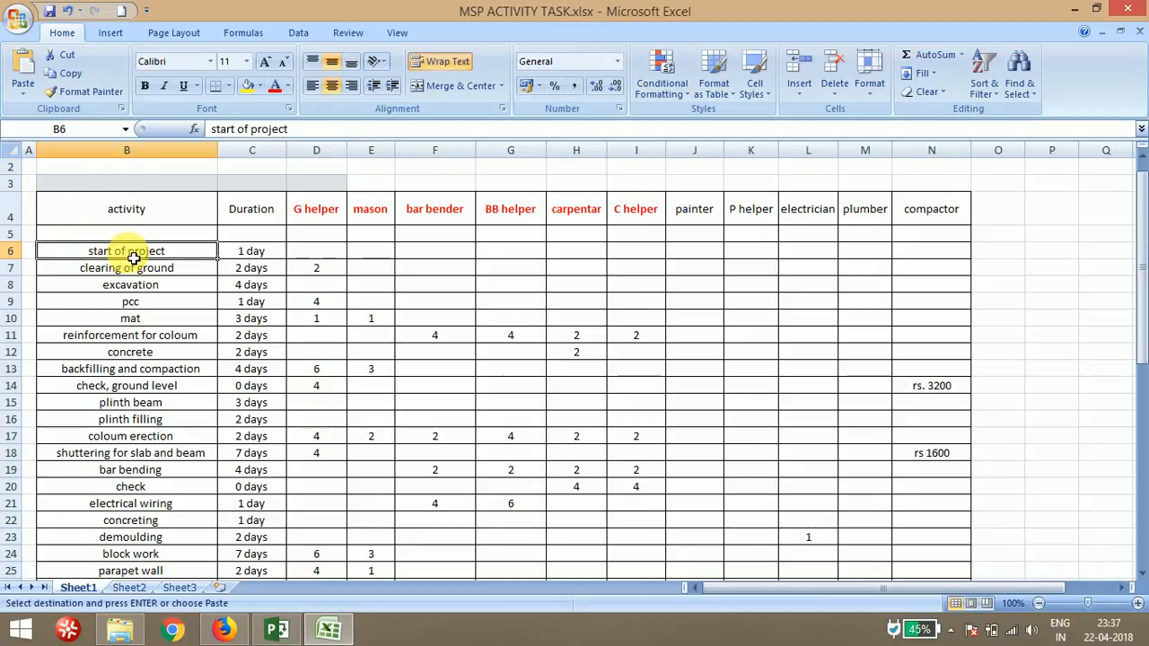
drag(133, 258, 152, 508)
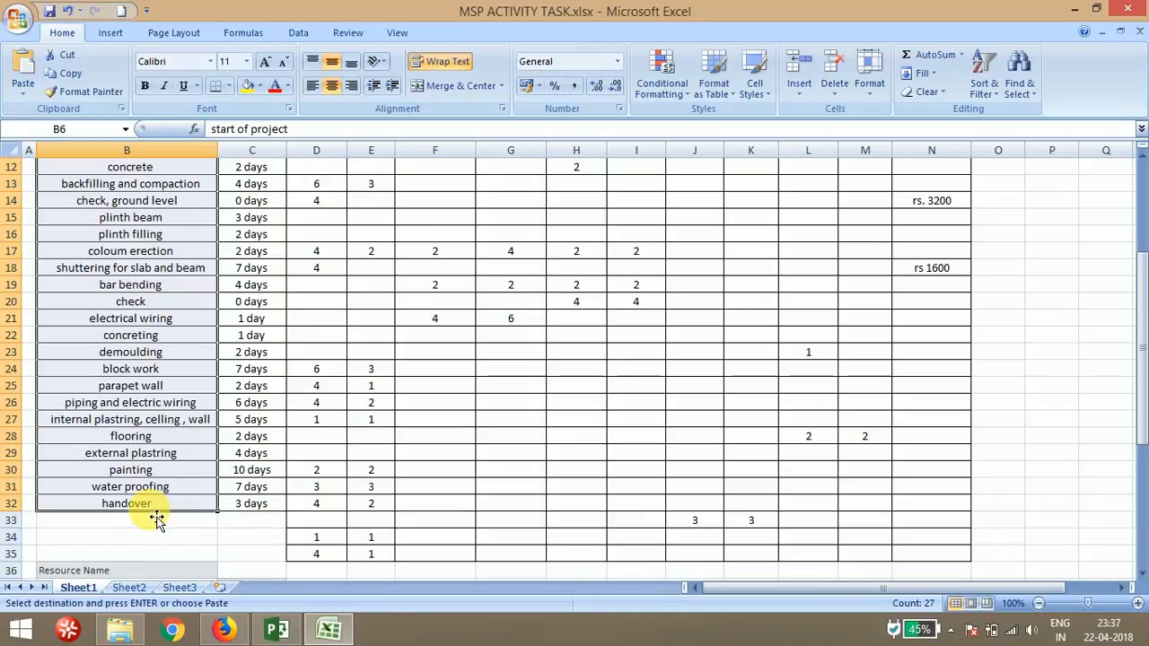
right_click(205, 278)
click(263, 320)
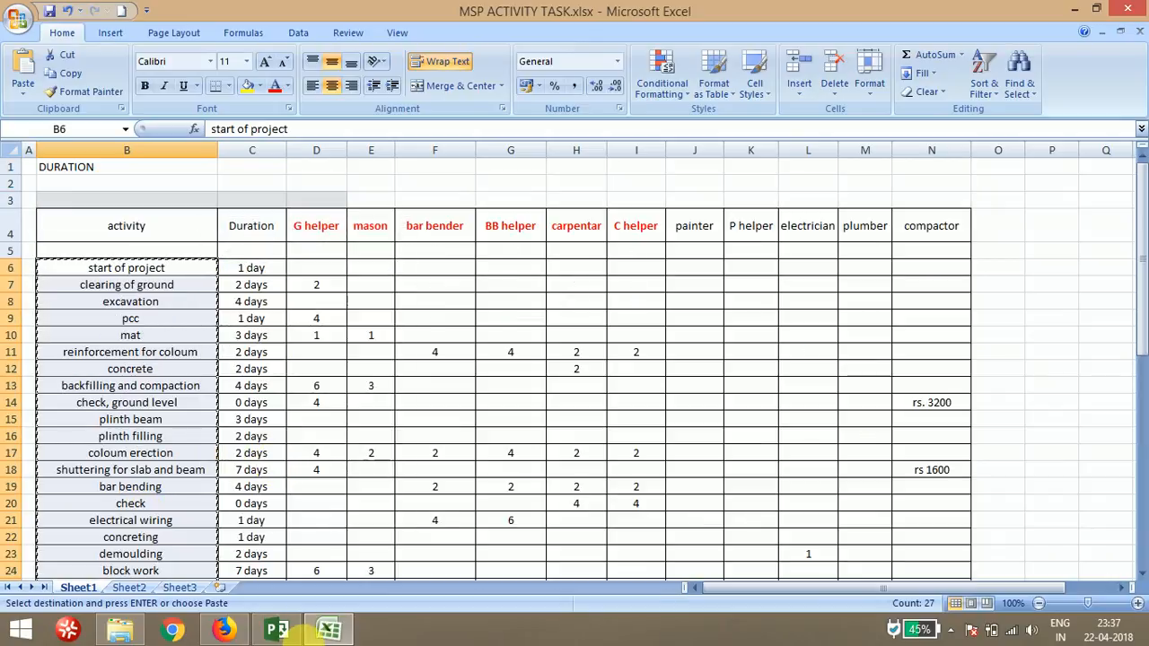
Return to Project, paste the activity names into the Task Name column from row 2, and widen that column
click(278, 630)
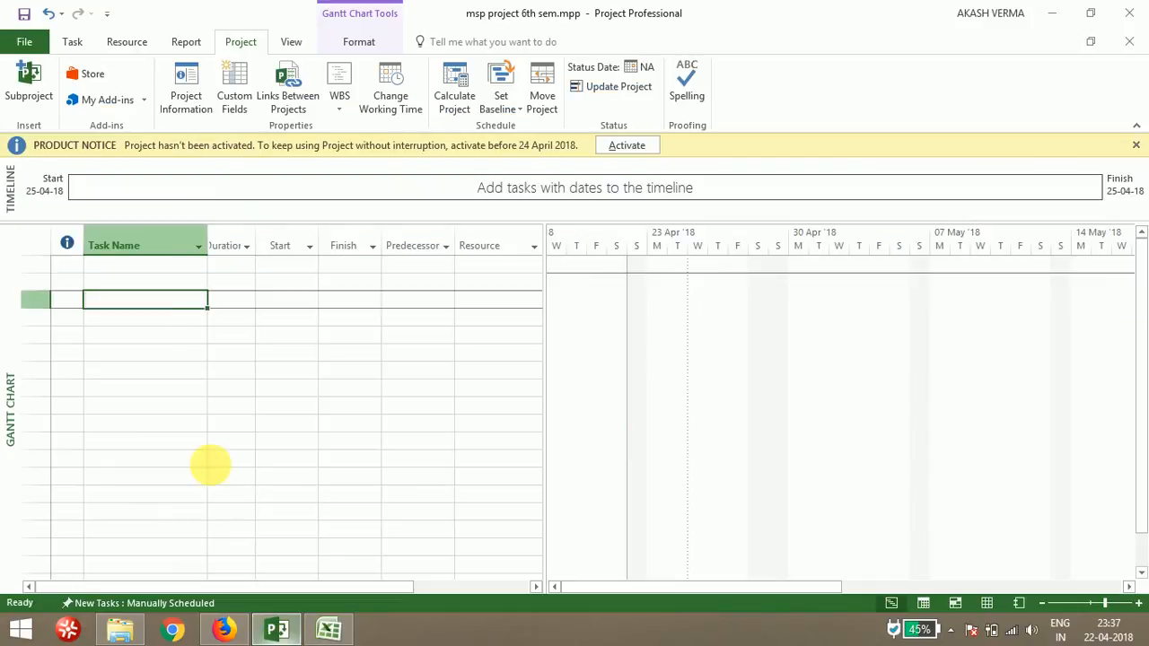
click(144, 284)
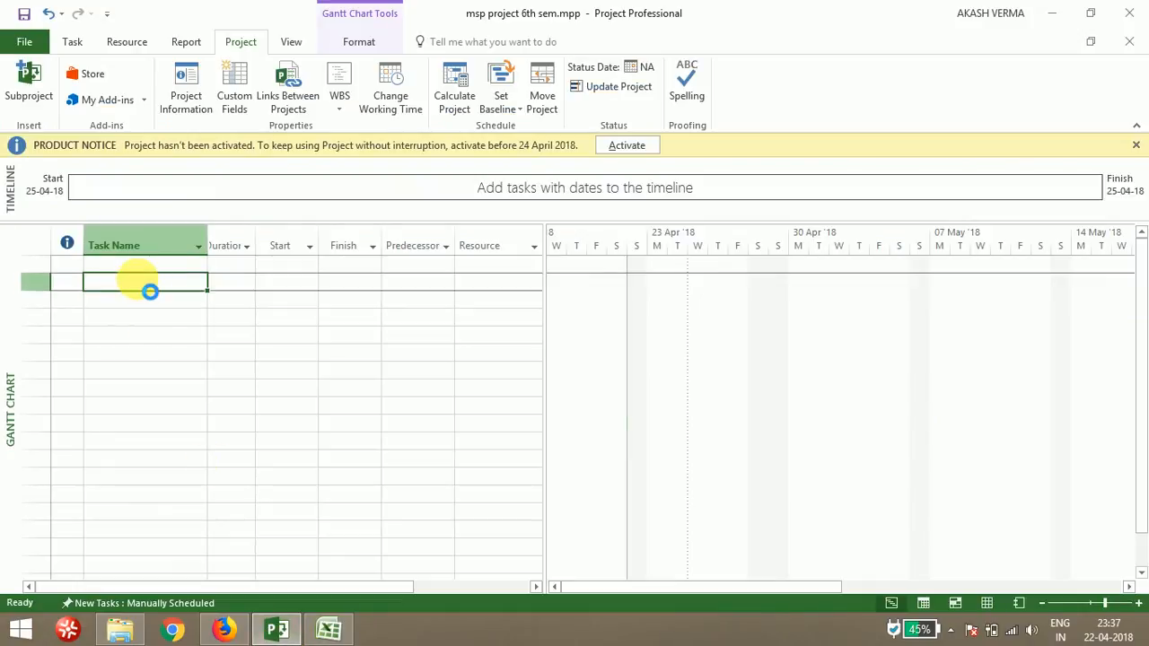
key(ctrl+v)
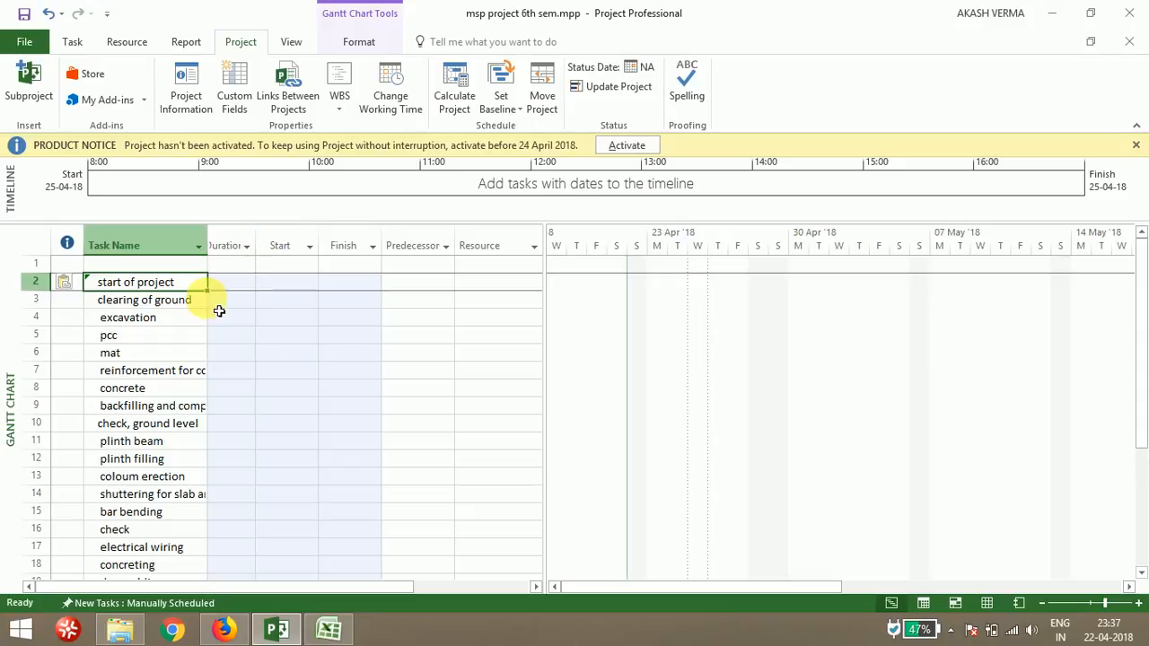
click(233, 283)
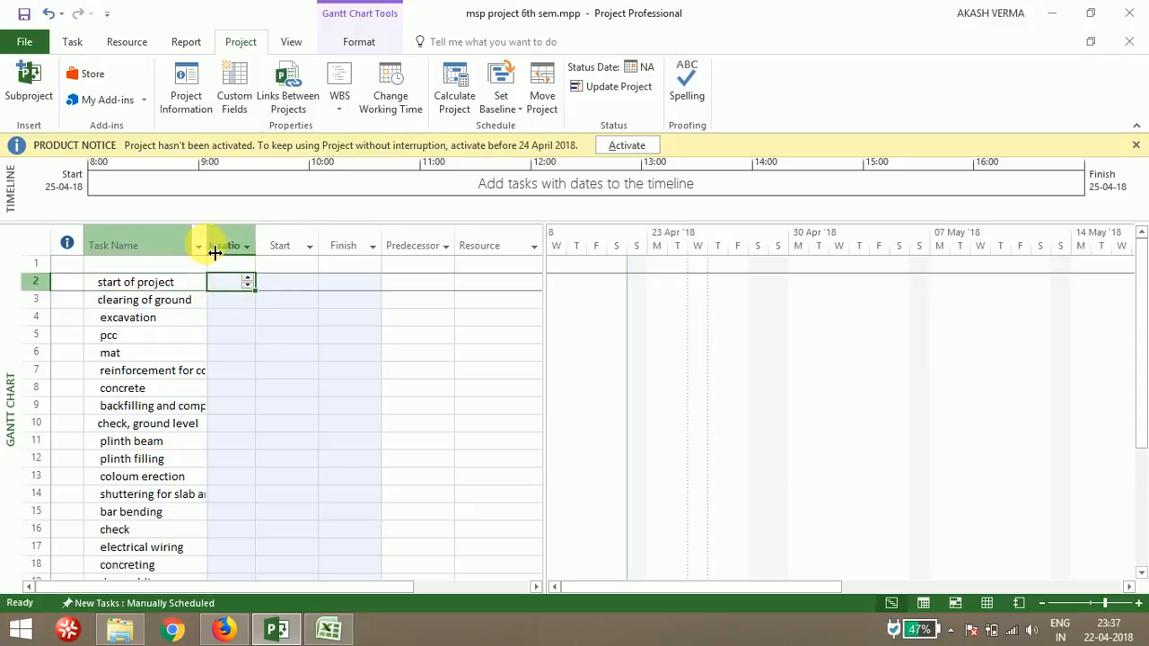
drag(215, 249, 442, 245)
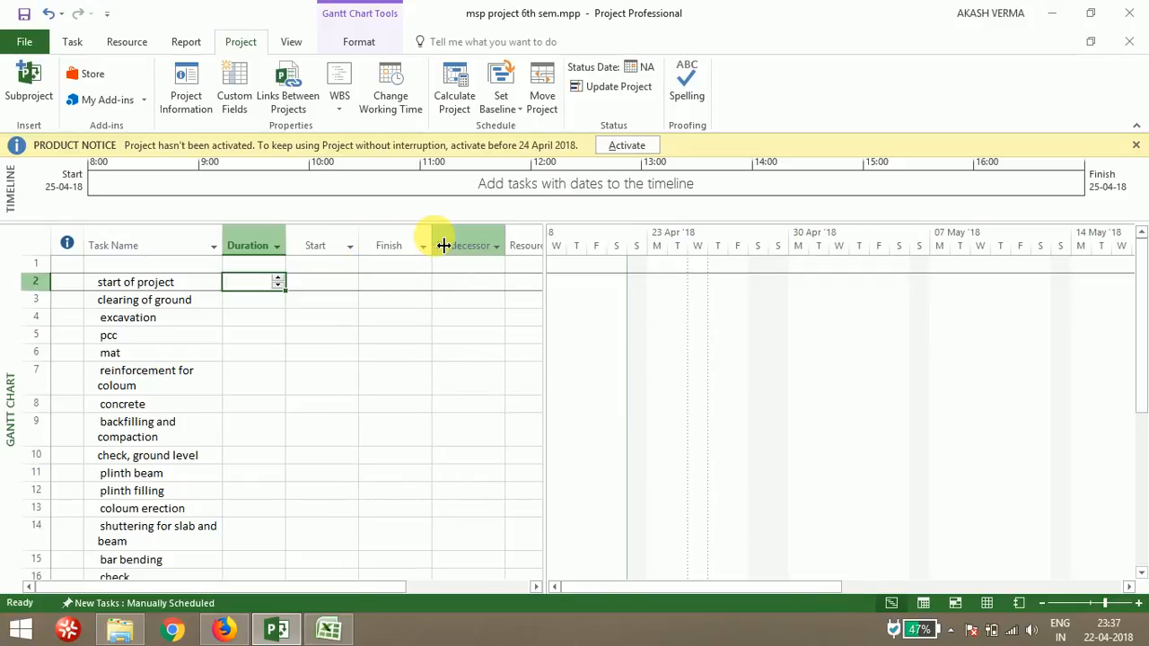
Copy the durations in cells C6 to C32 from the Excel workbook and paste them into the Duration column from row 2
click(319, 624)
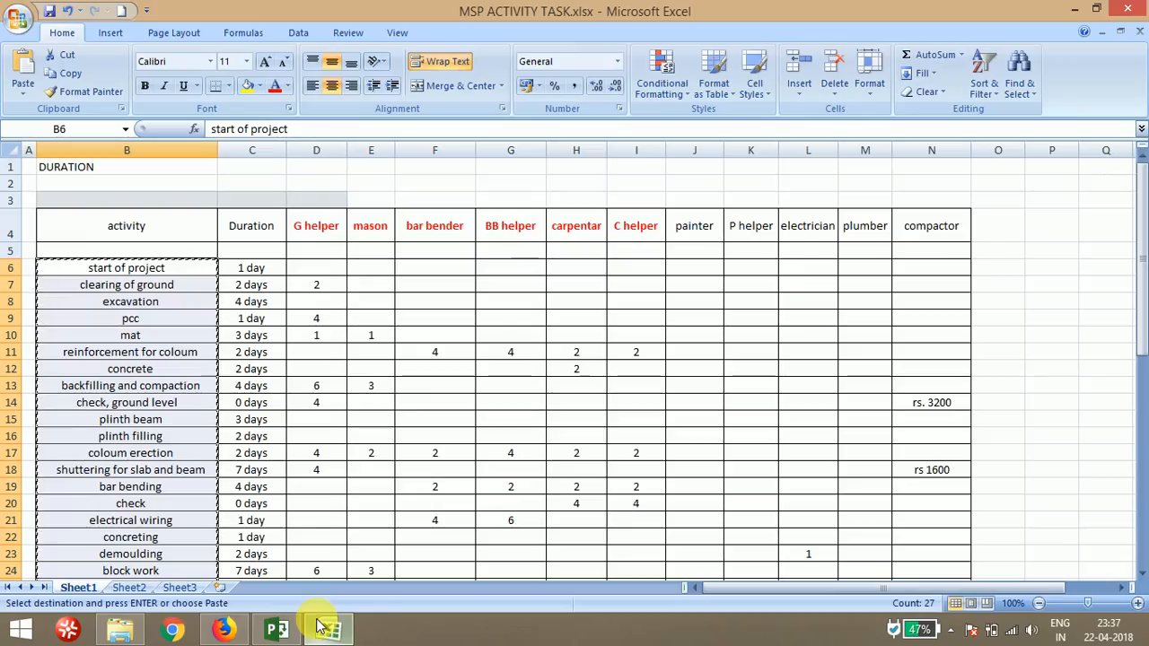
click(252, 268)
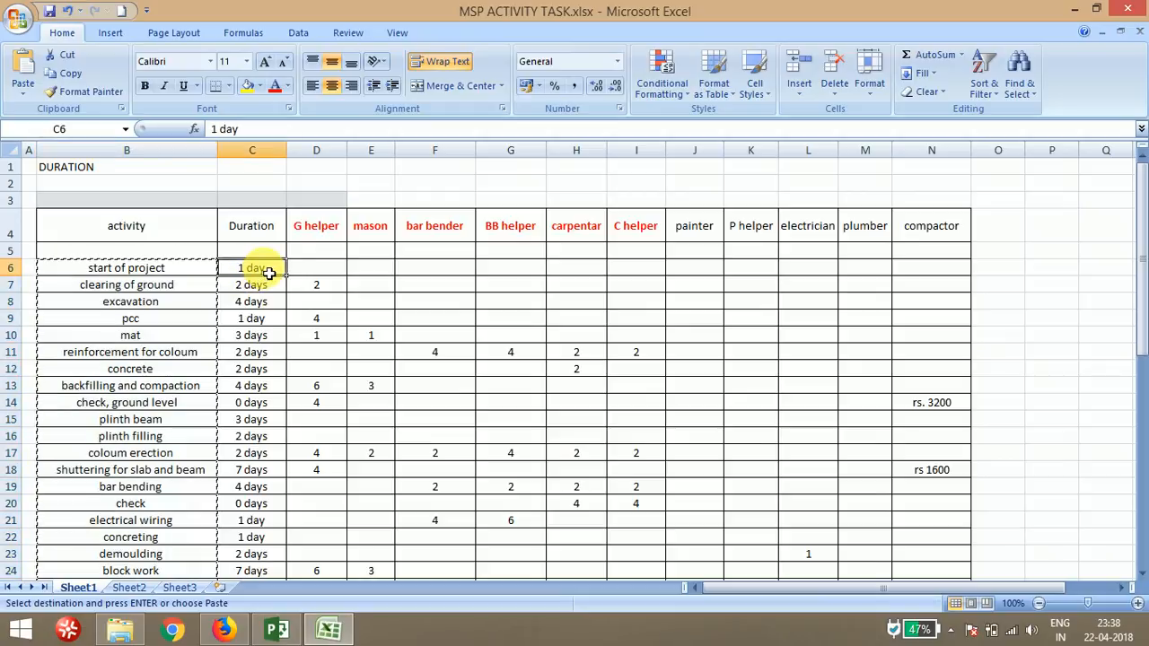
drag(269, 274, 268, 542)
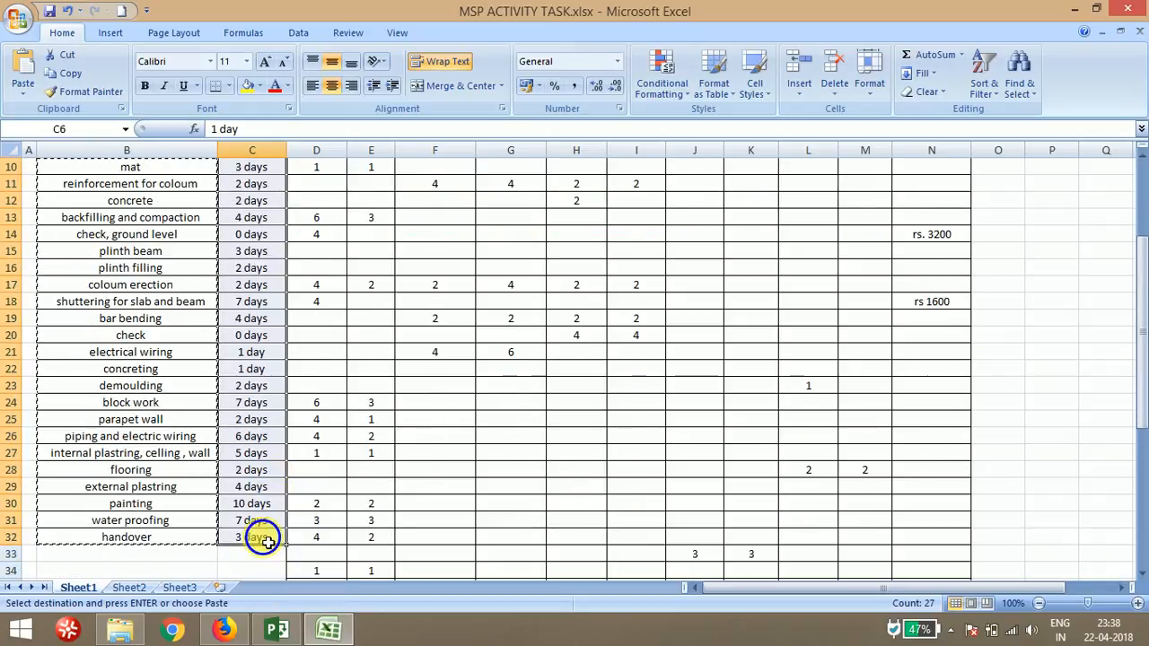
right_click(268, 542)
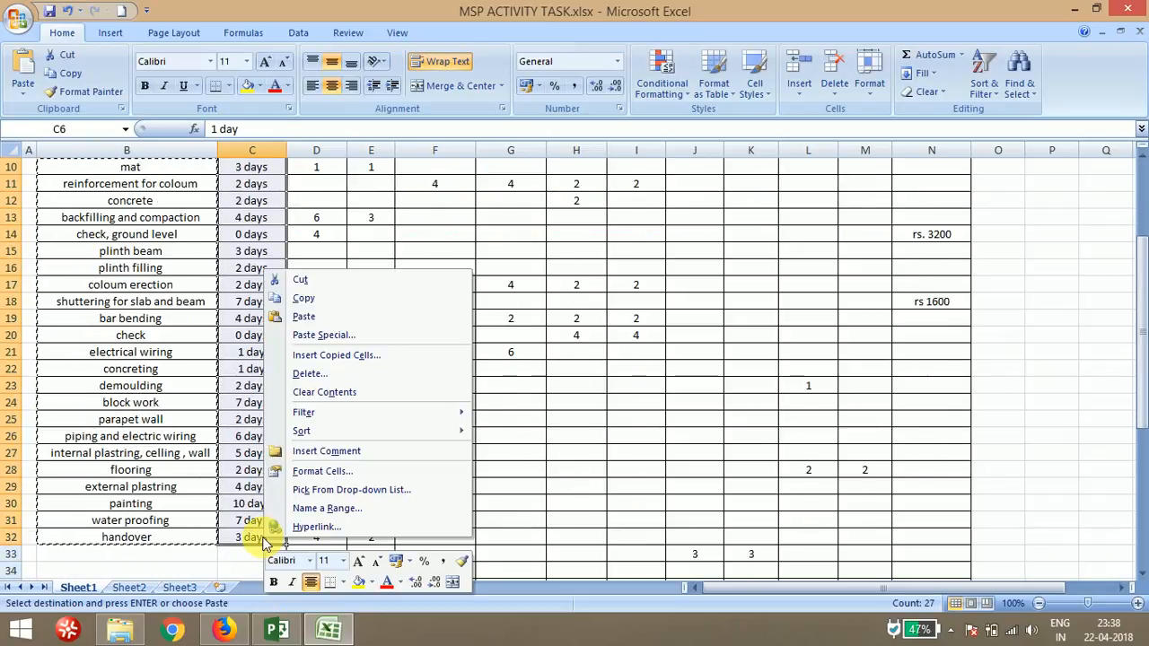
click(321, 299)
click(271, 633)
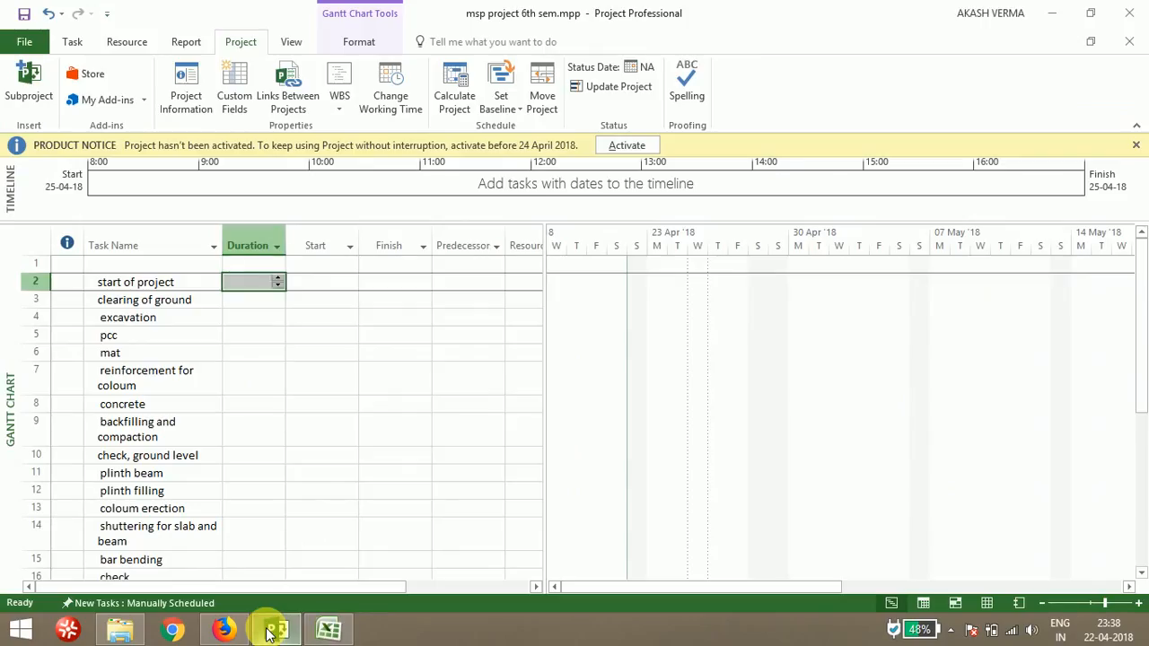
click(251, 285)
right_click(259, 298)
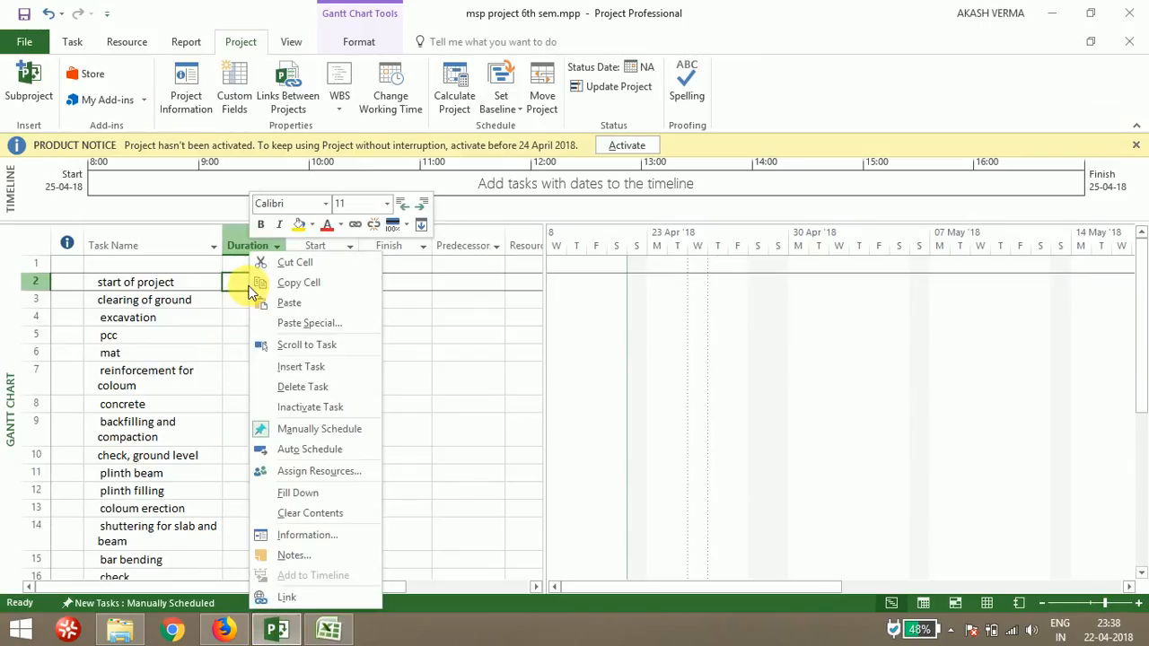
click(284, 303)
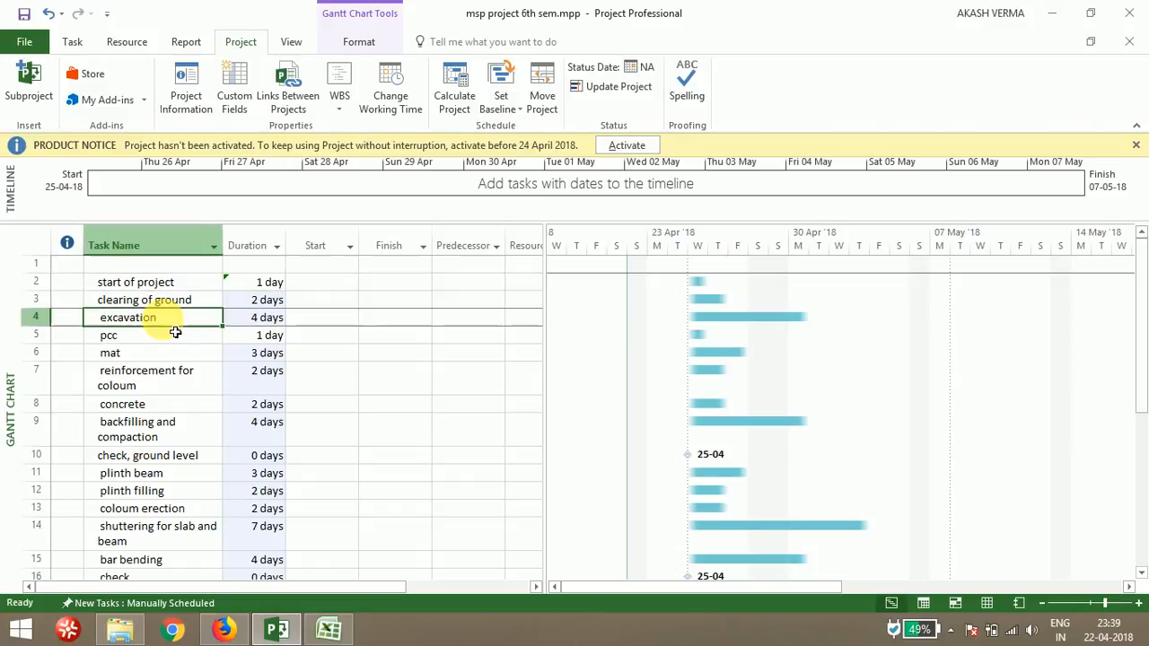
Insert a new task named sub structure above the excavation task
click(171, 321)
right_click(170, 328)
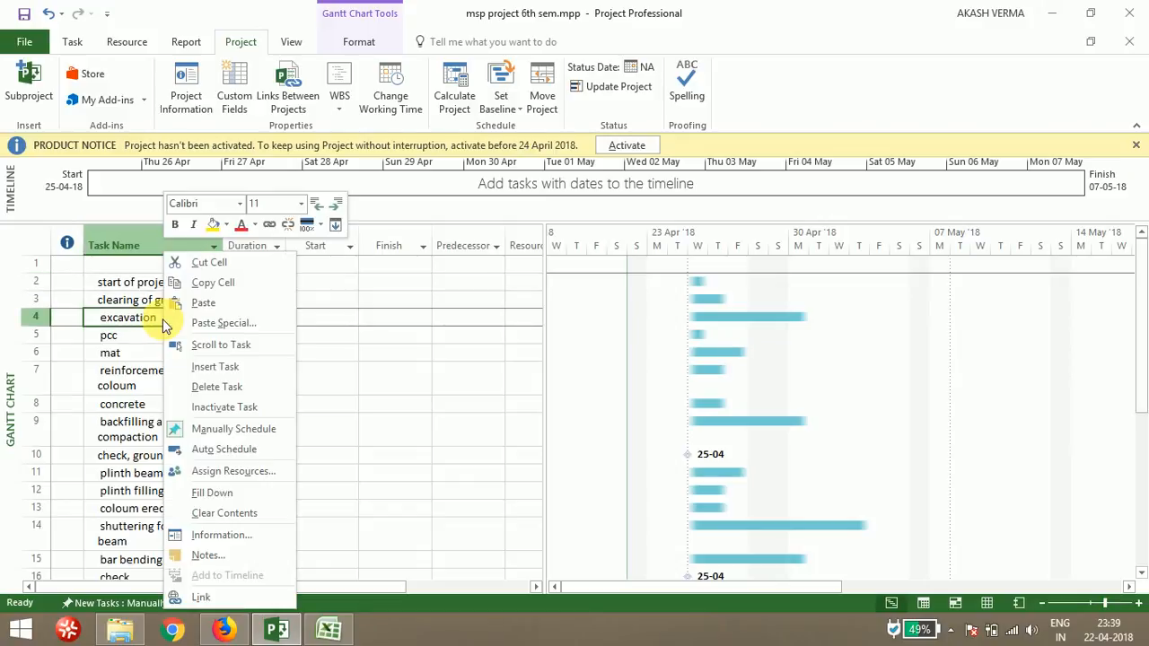
click(215, 367)
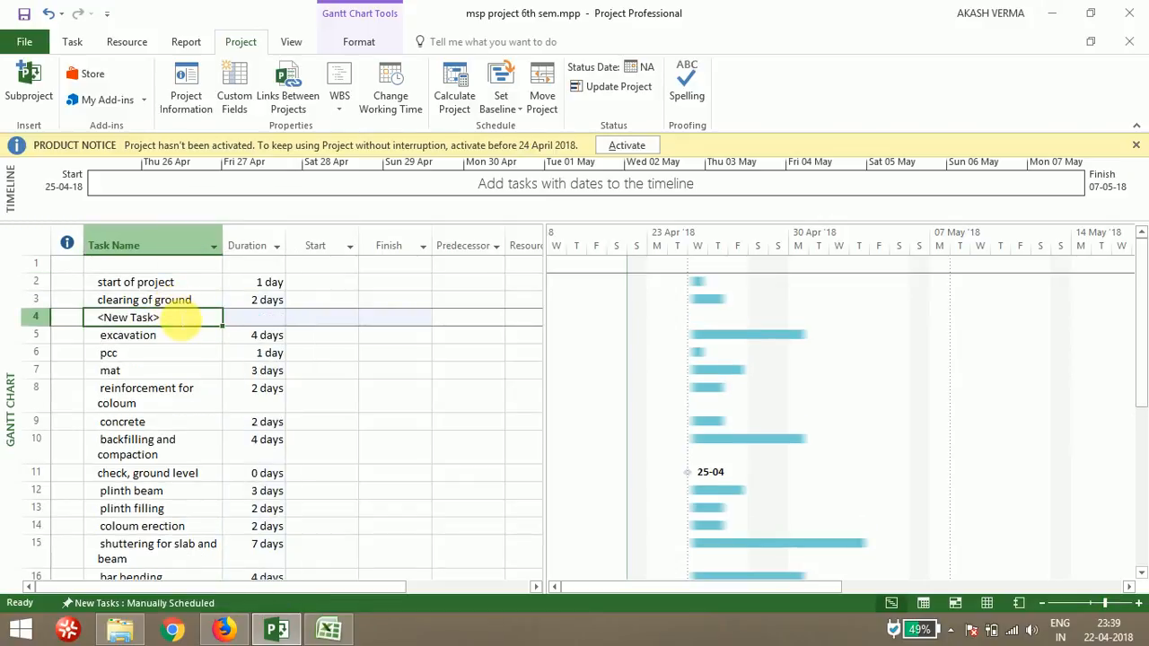
text(su)
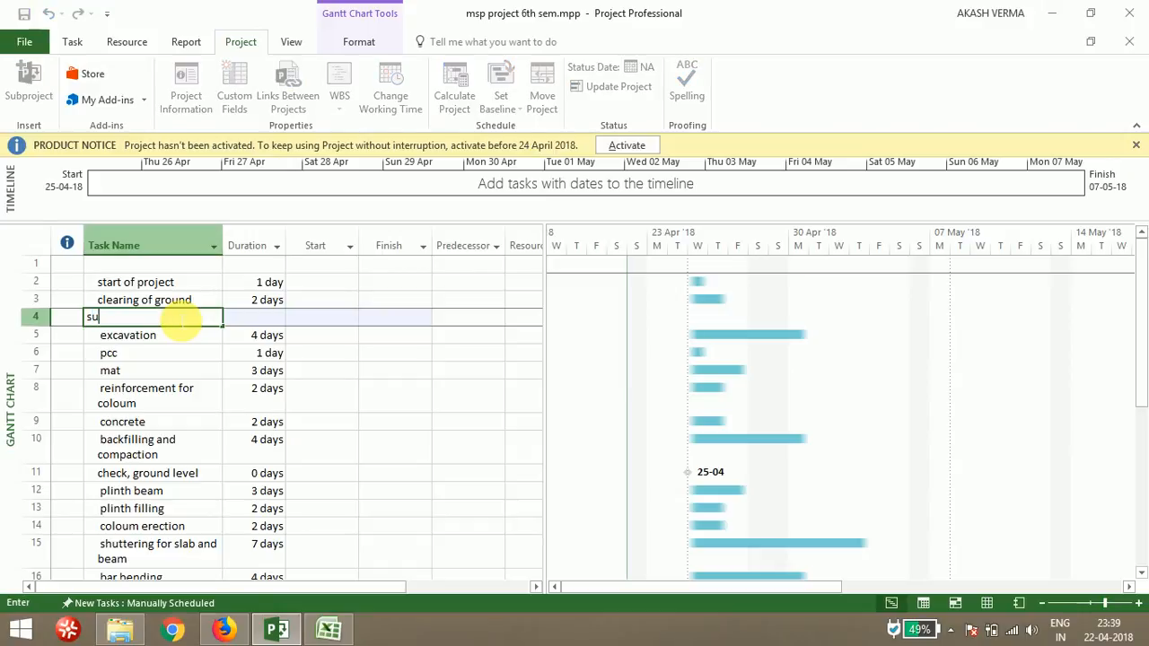
text(b stru)
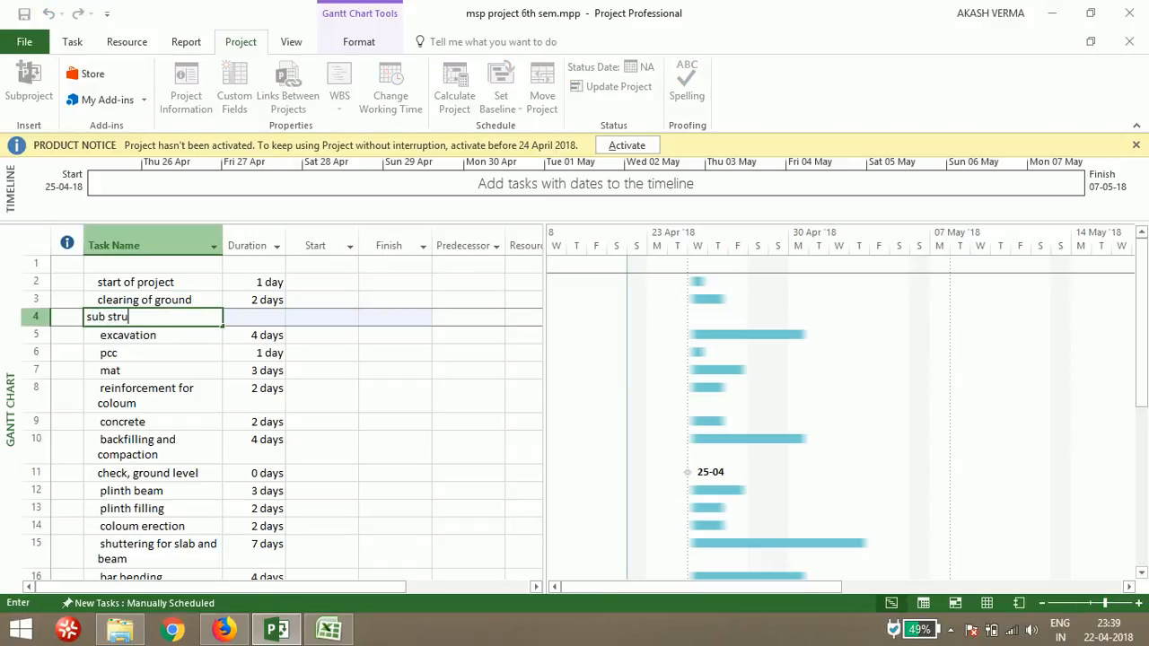
text(cture)
click(187, 328)
Move through the task list to examine where the superstructure activities begin
key(Down)
key(Down)
key(Down)
key(Down)
key(Down)
key(Down)
key(Down)
key(Down)
key(Down)
key(Down)
key(Down)
key(Down)
key(Down)
key(Down)
key(Down)
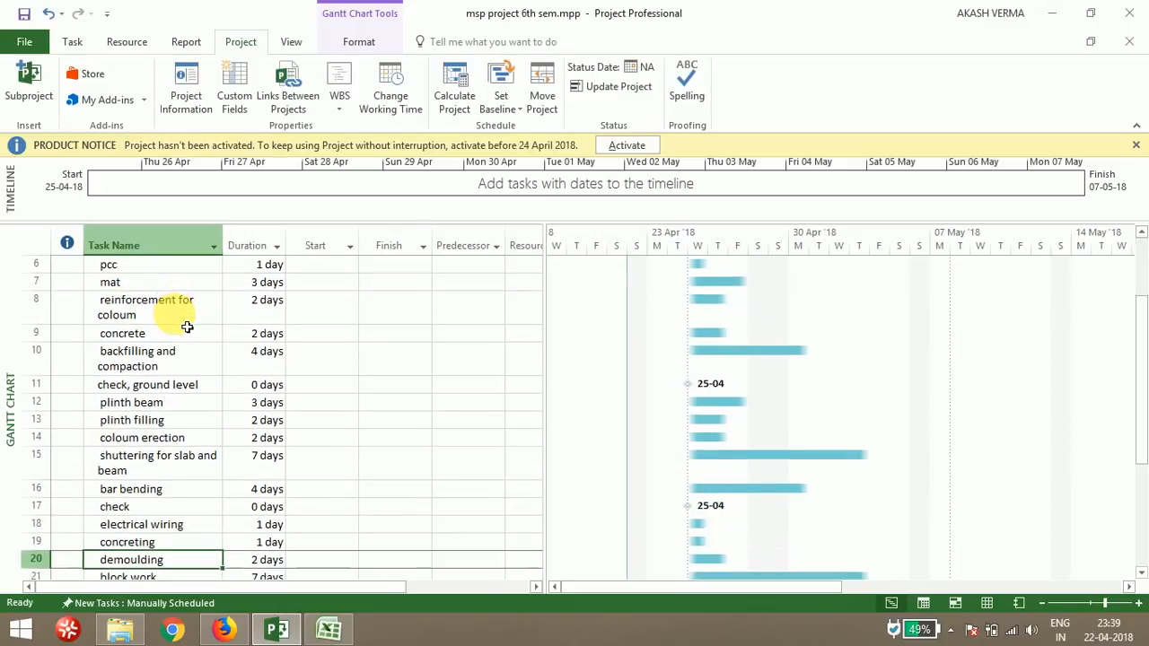
key(Up)
key(Up)
key(Up)
key(Up)
key(Up)
key(Up)
key(Up)
key(Up)
key(Up)
key(Up)
key(Up)
key(Up)
key(Up)
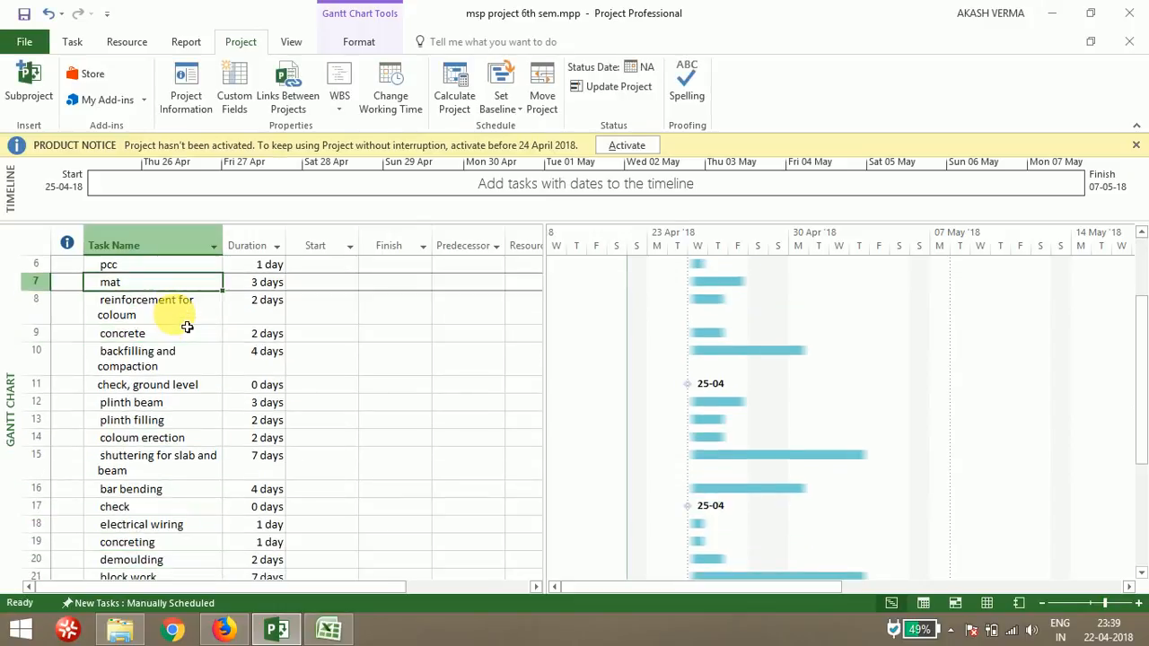
key(Down)
key(Down)
key(Down)
key(Down)
key(Down)
key(Down)
key(Down)
key(Down)
key(Down)
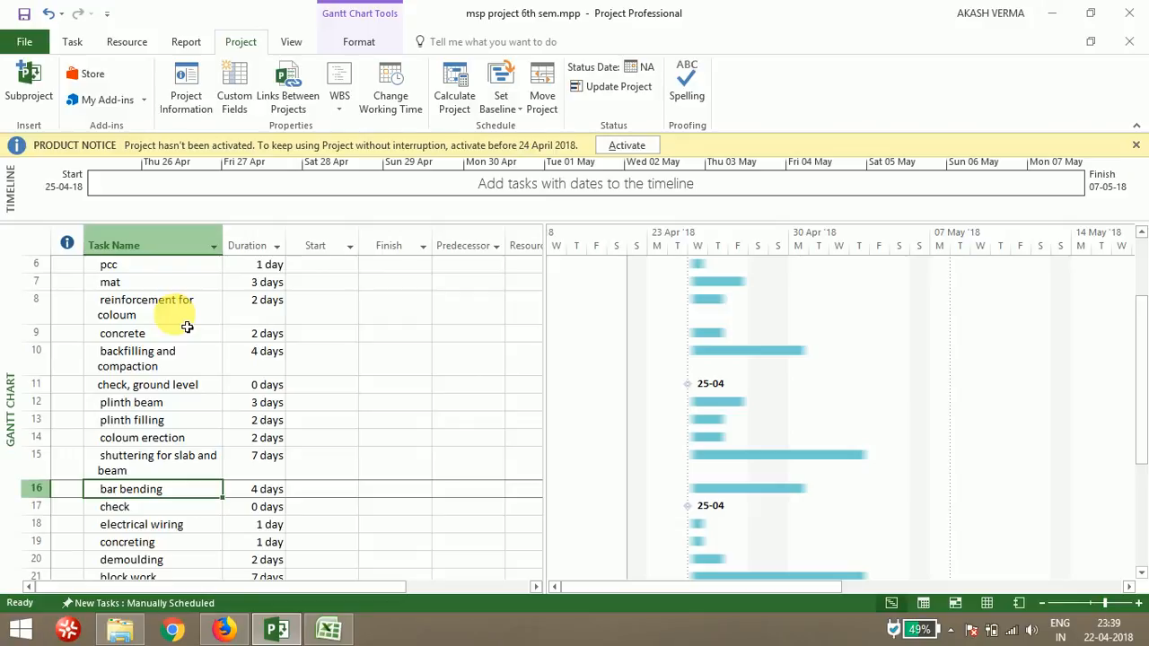
key(Up)
key(Up)
key(Up)
key(Up)
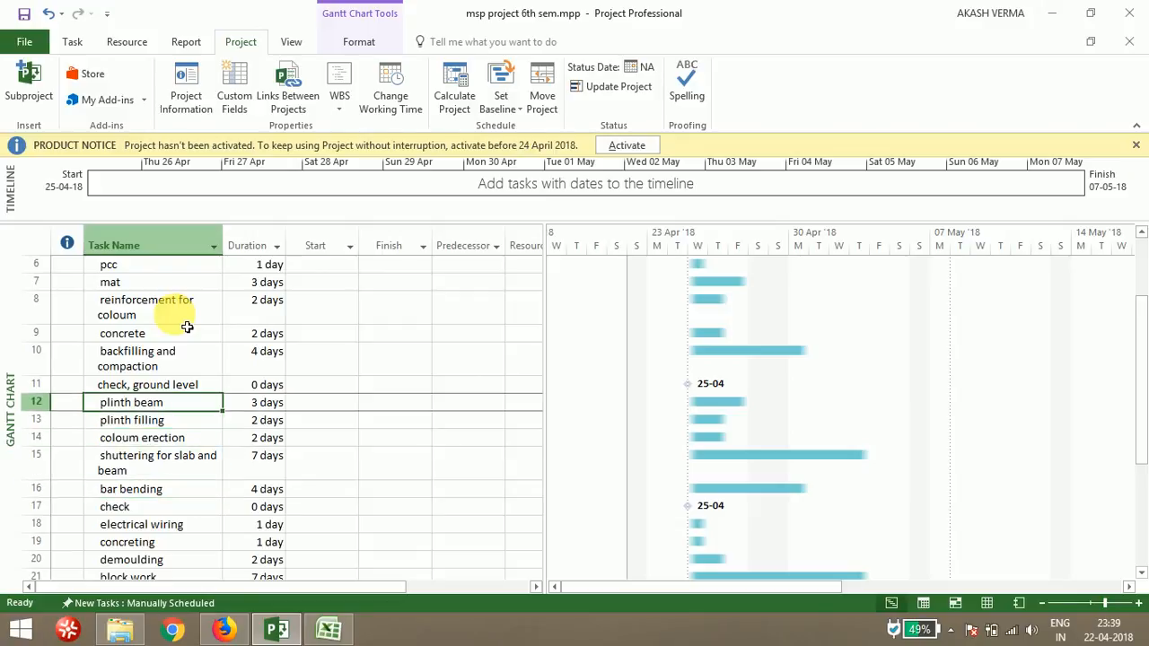
Insert a new task named super structure above the plinth beam task
right_click(184, 401)
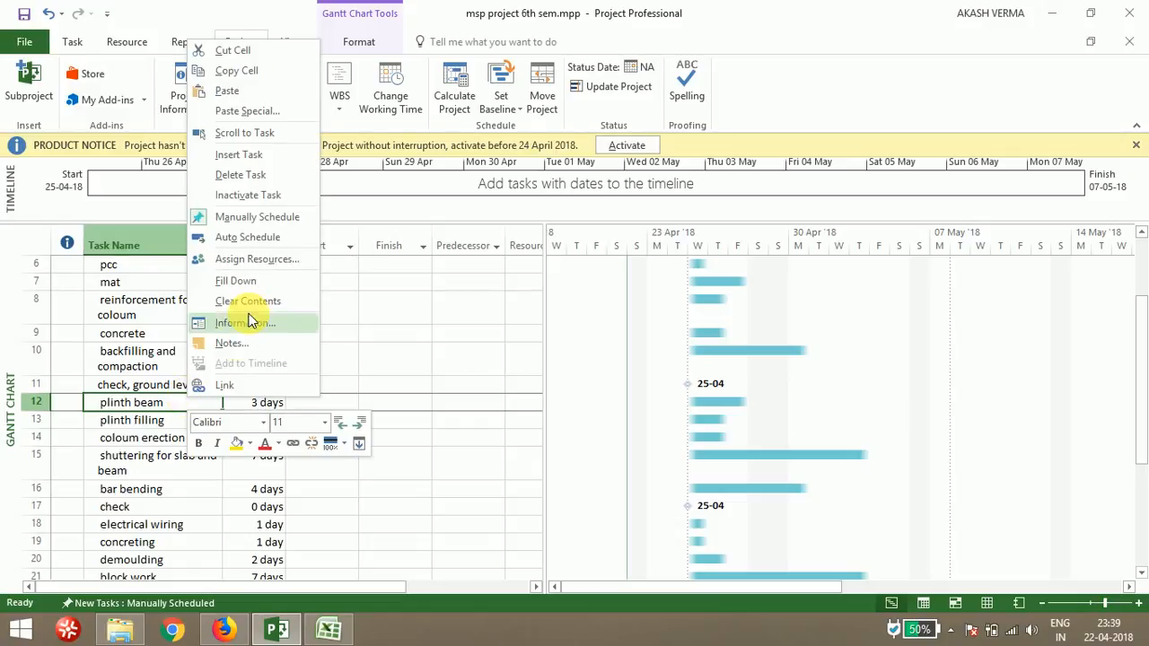
click(260, 160)
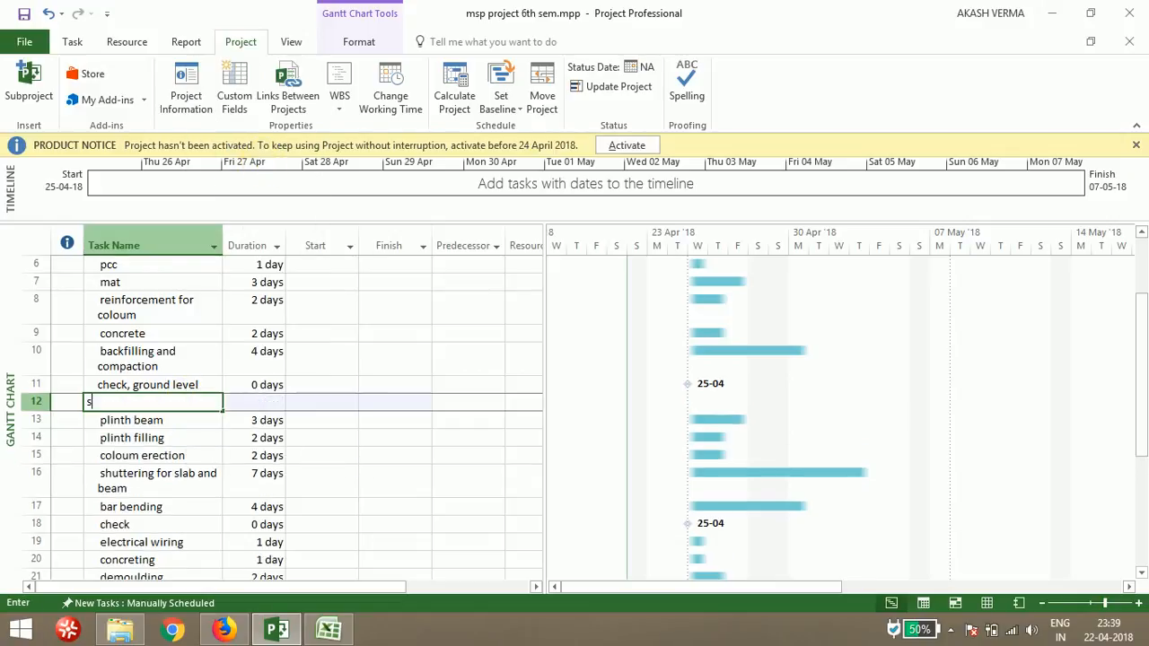
text(sup)
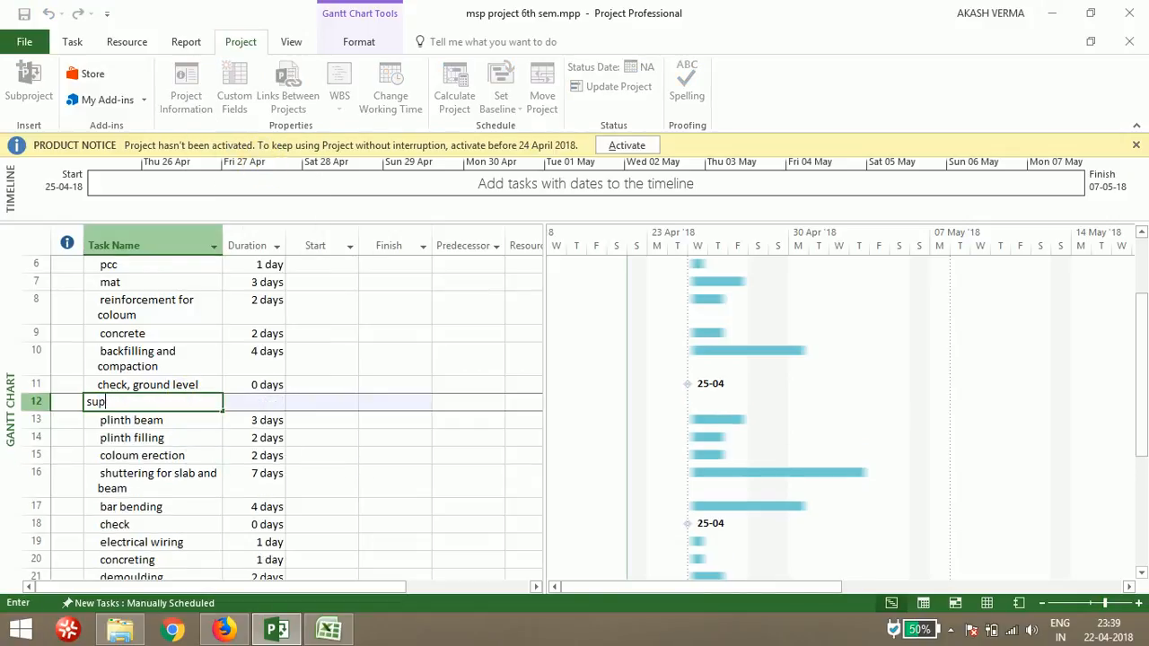
text(rer structure)
key(Return)
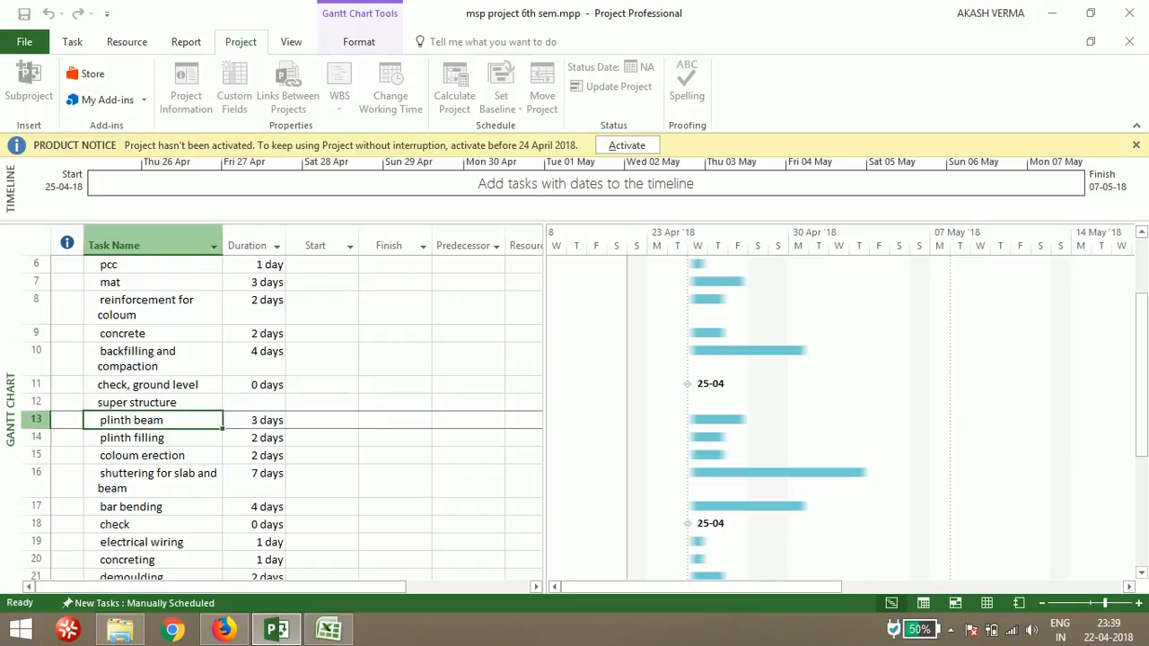
Insert a new task named finishing work above the internal plastering task
key(Down)
key(Down)
key(Down)
key(Down)
key(Down)
key(Down)
key(Down)
key(Down)
key(Down)
key(Down)
key(Down)
key(Down)
key(Down)
key(Down)
key(Down)
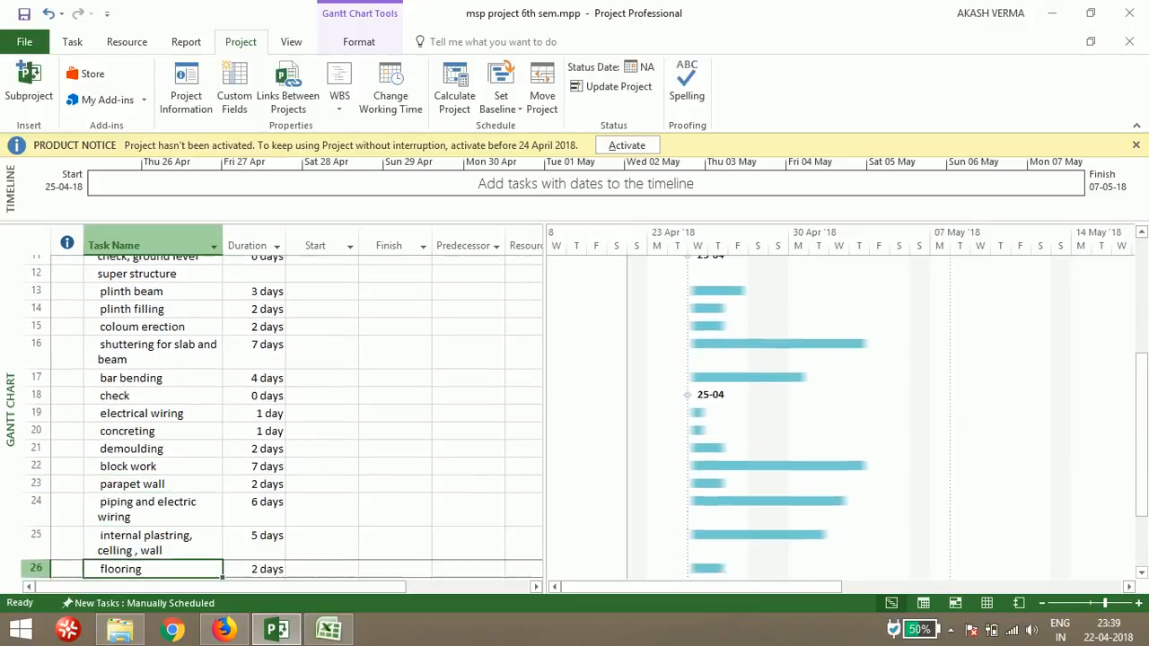
key(Up)
key(Up)
key(Up)
key(Up)
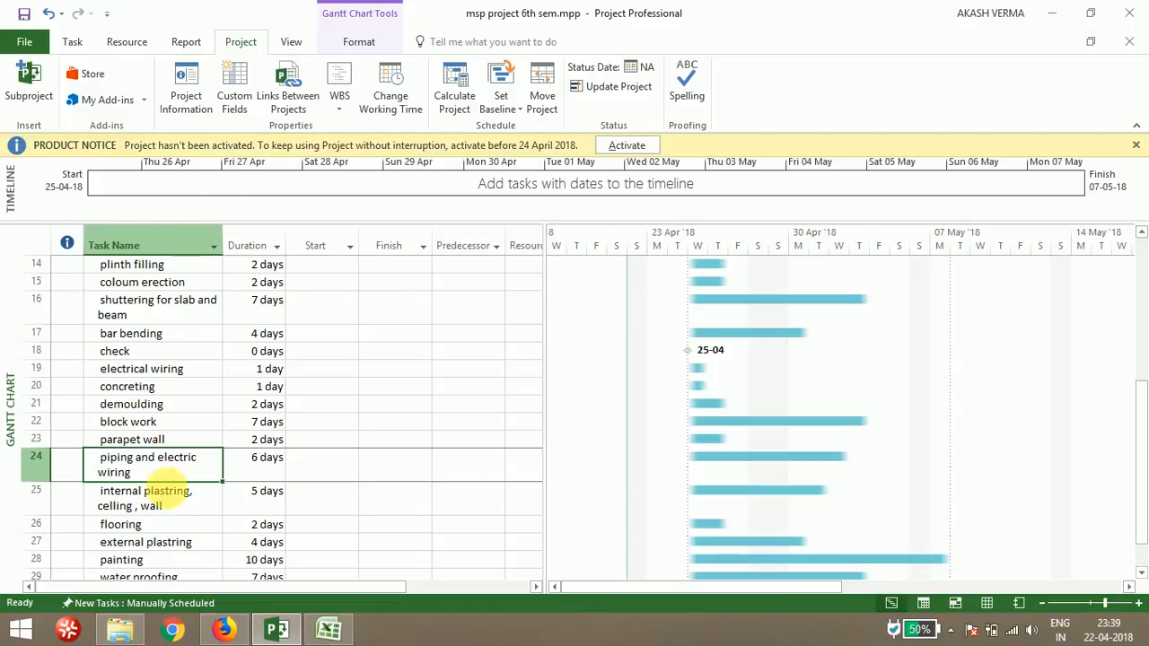
click(175, 502)
right_click(175, 504)
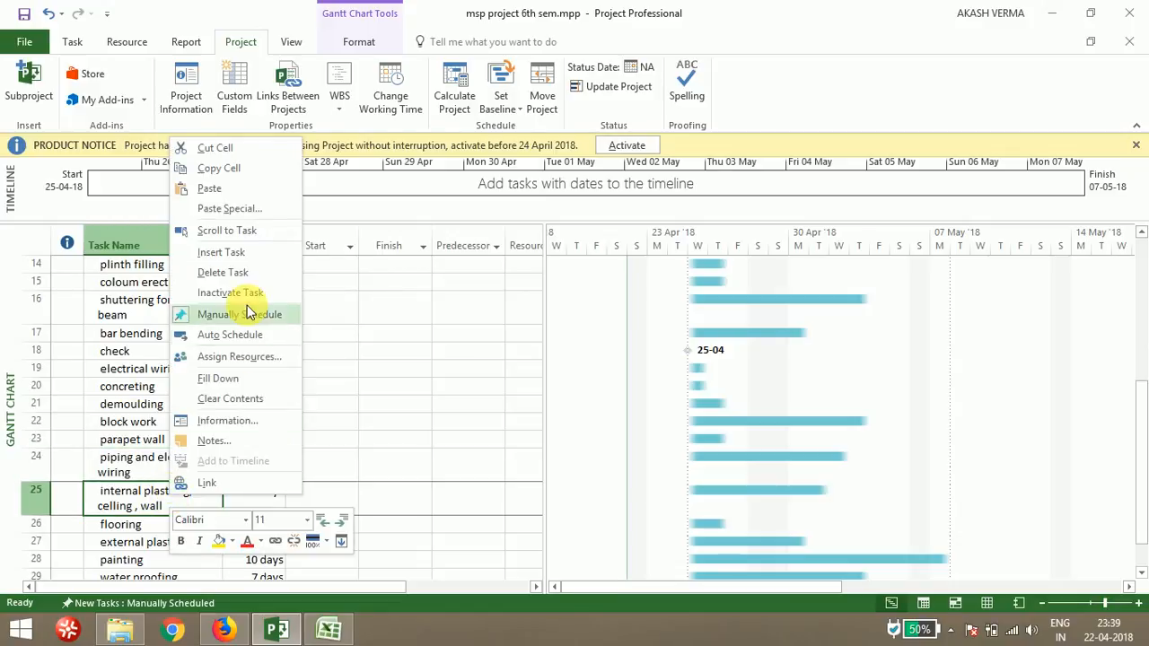
click(240, 256)
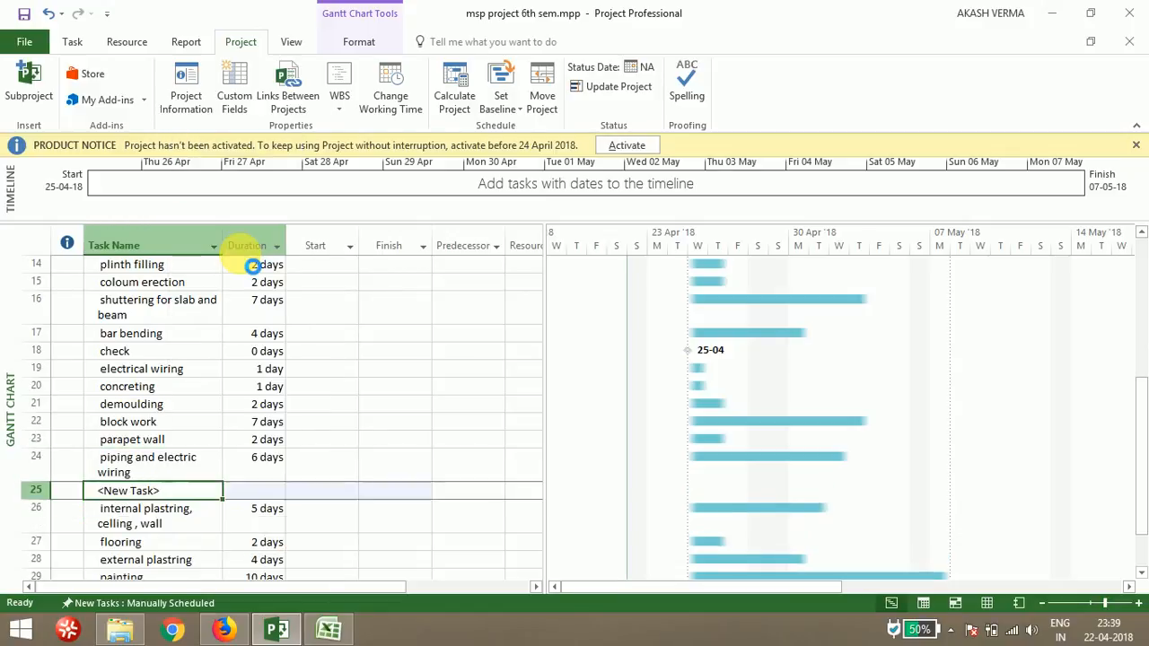
text(finish)
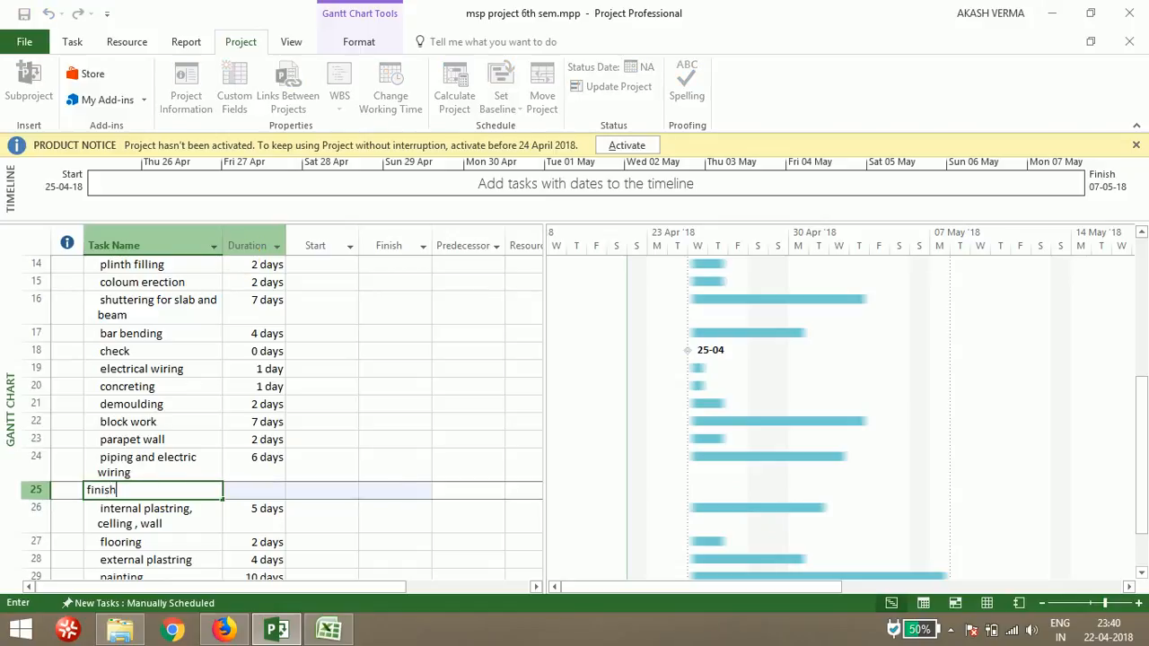
text(ing work)
key(Return)
Indent the tasks from excavation to check, ground level under the sub structure phase
key(Up)
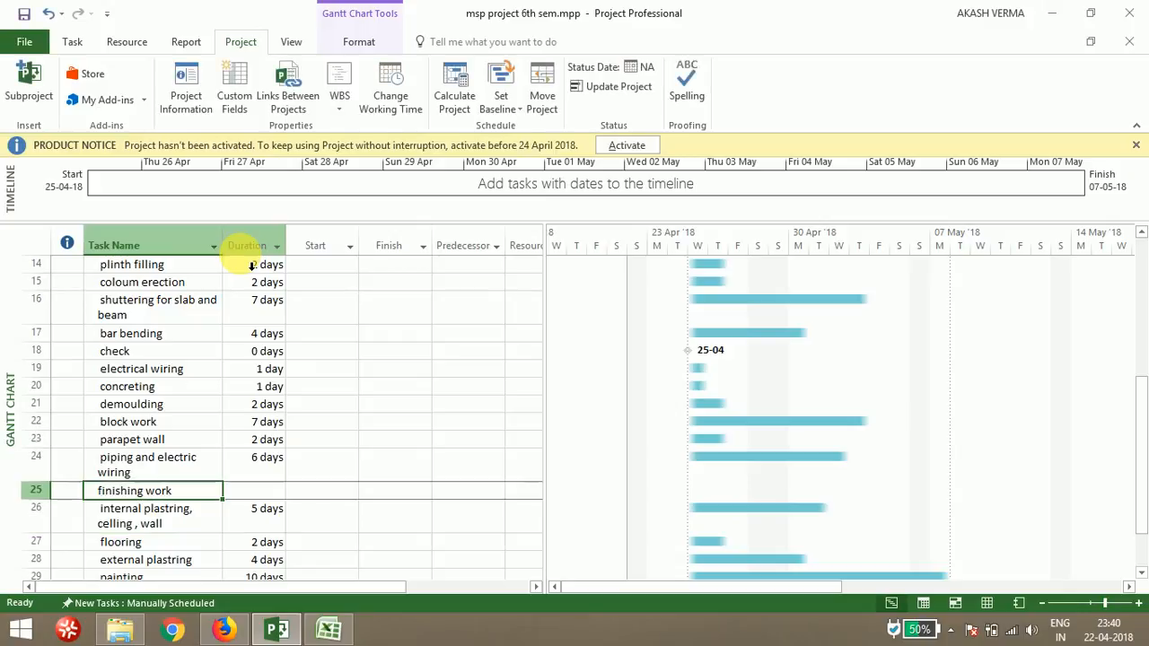
key(Up)
key(Up)
key(Up)
key(Up)
key(Up)
key(Up)
key(Up)
key(Up)
key(Up)
key(Up)
key(Up)
key(Up)
key(Up)
key(Up)
key(Up)
key(Up)
key(Up)
key(Up)
key(Up)
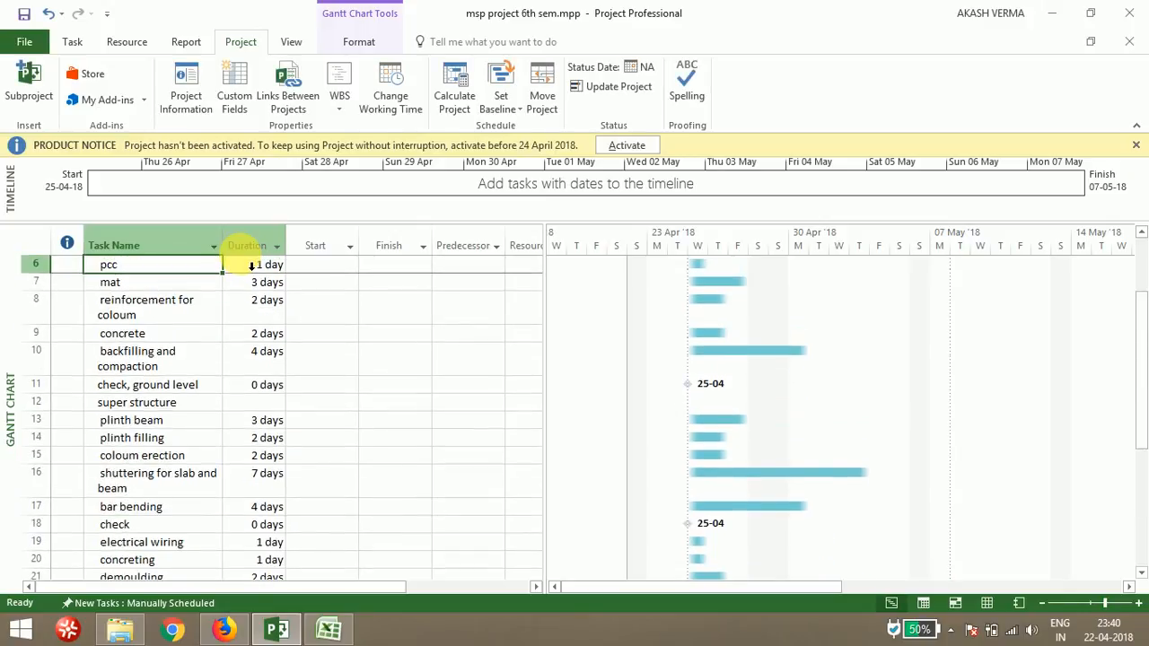
key(Up)
key(Up)
key(Up)
key(Up)
key(Up)
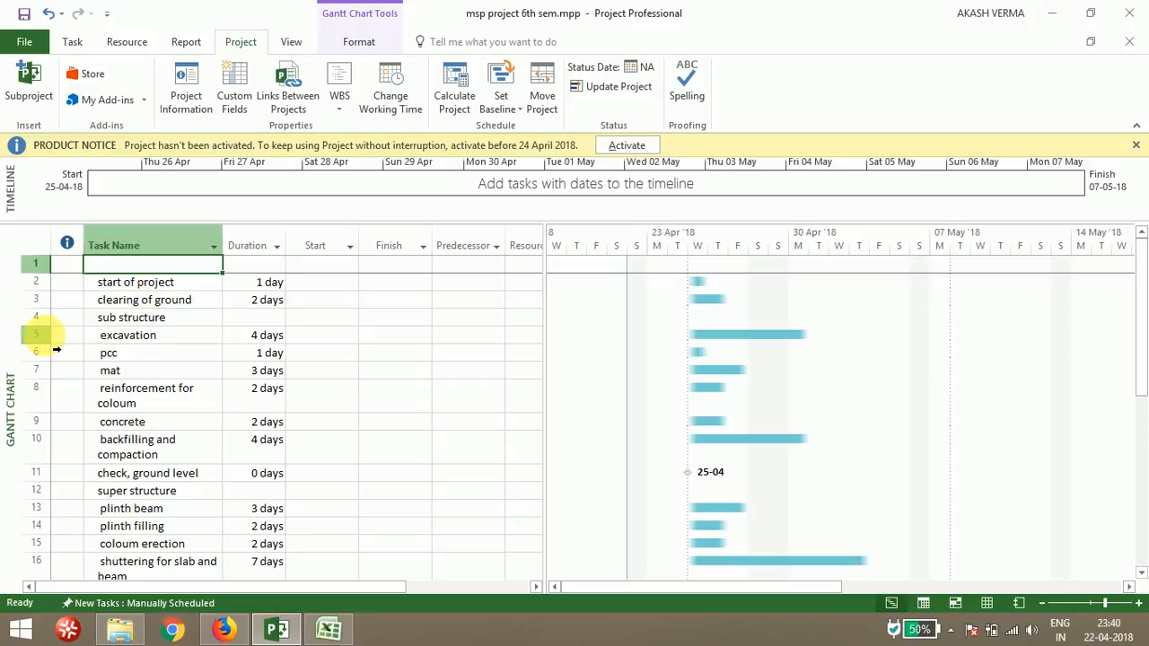
drag(54, 338, 53, 424)
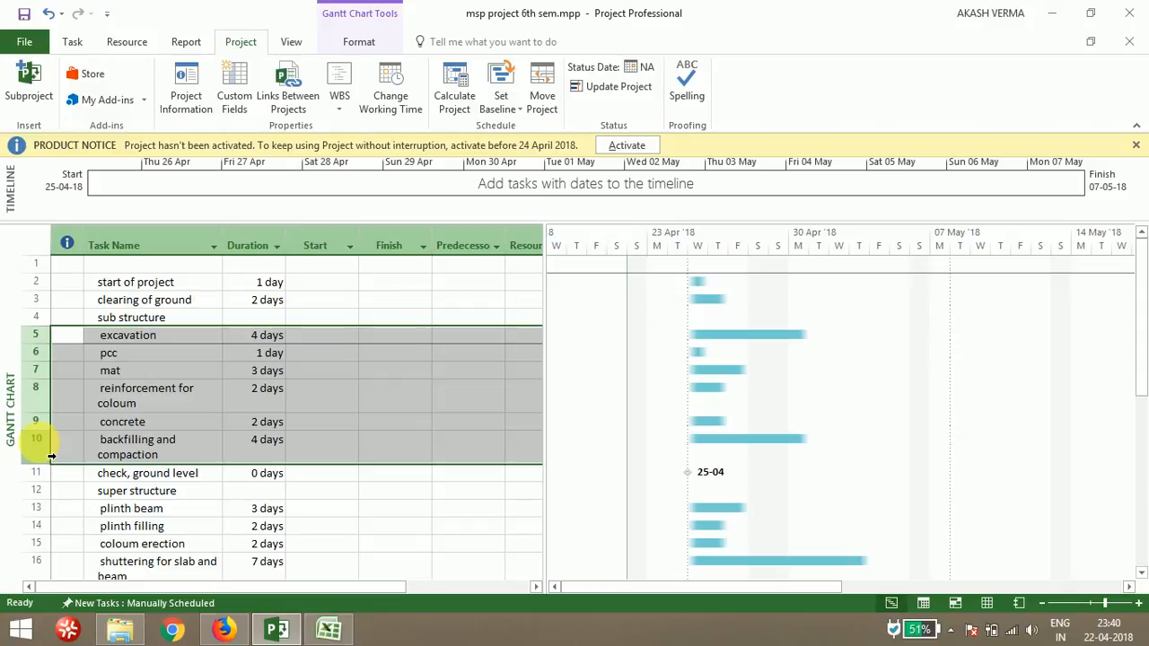
shift+click(36, 473)
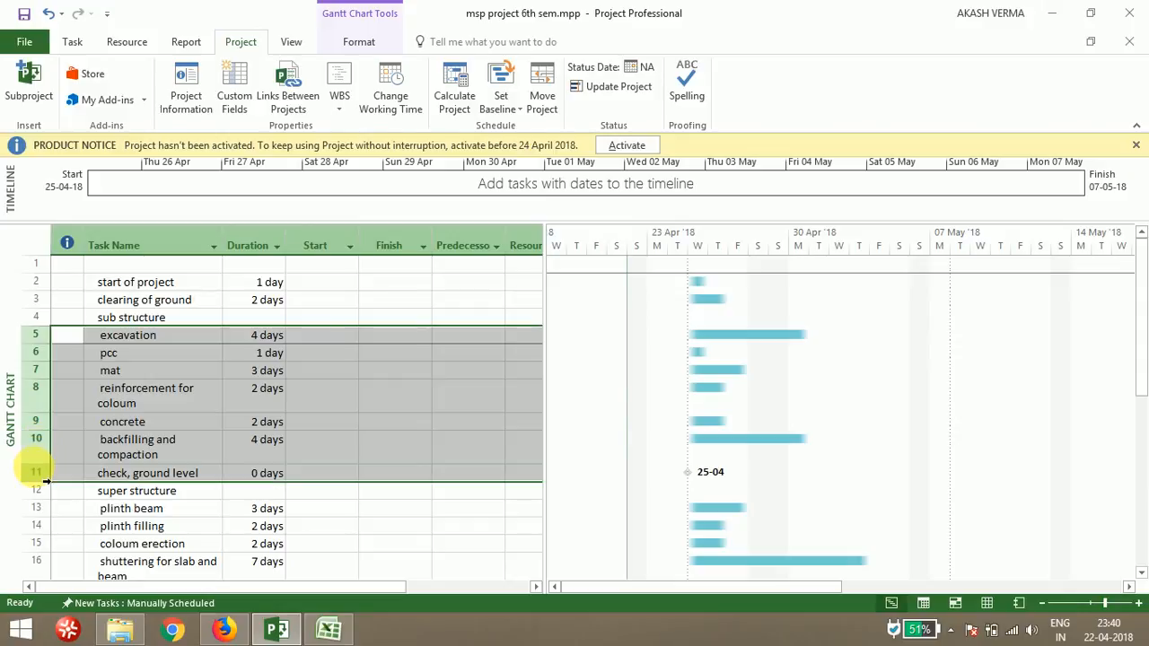
click(73, 45)
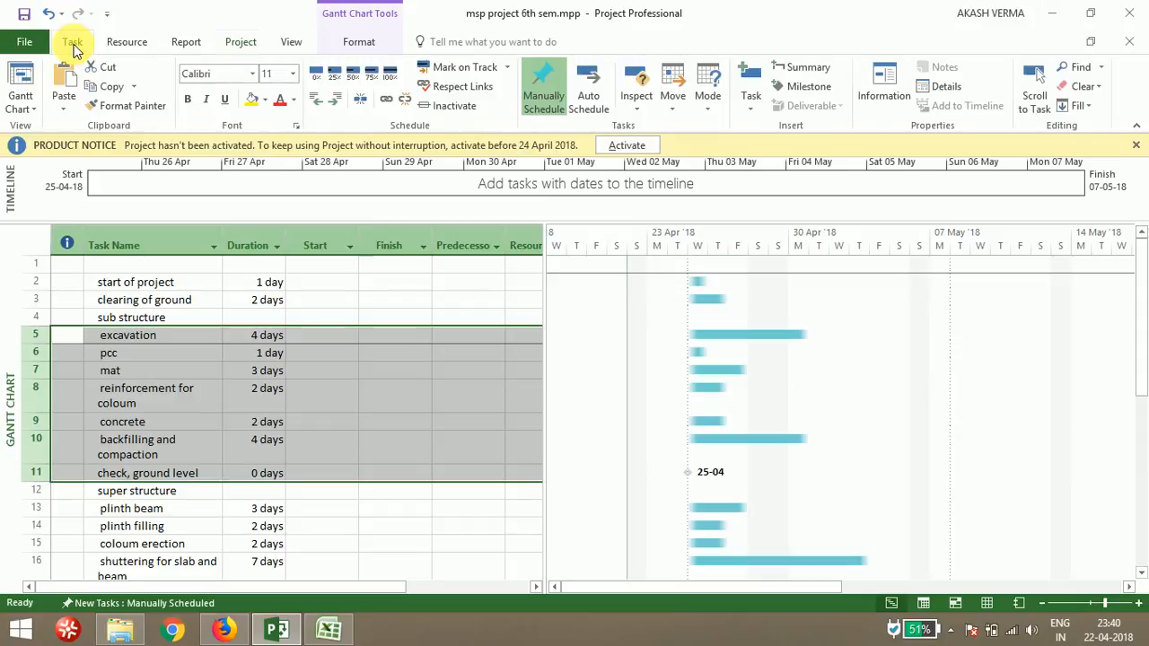
click(338, 105)
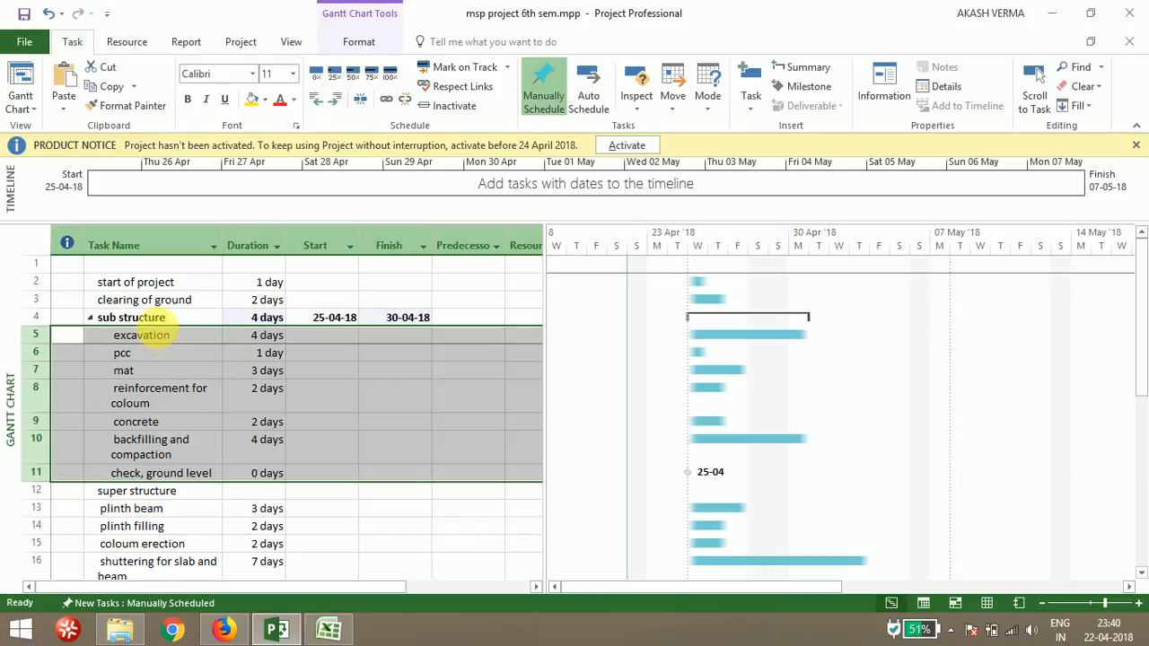
Indent the tasks from plinth beam to piping and electric wiring under the super structure phase
click(36, 509)
click(36, 490)
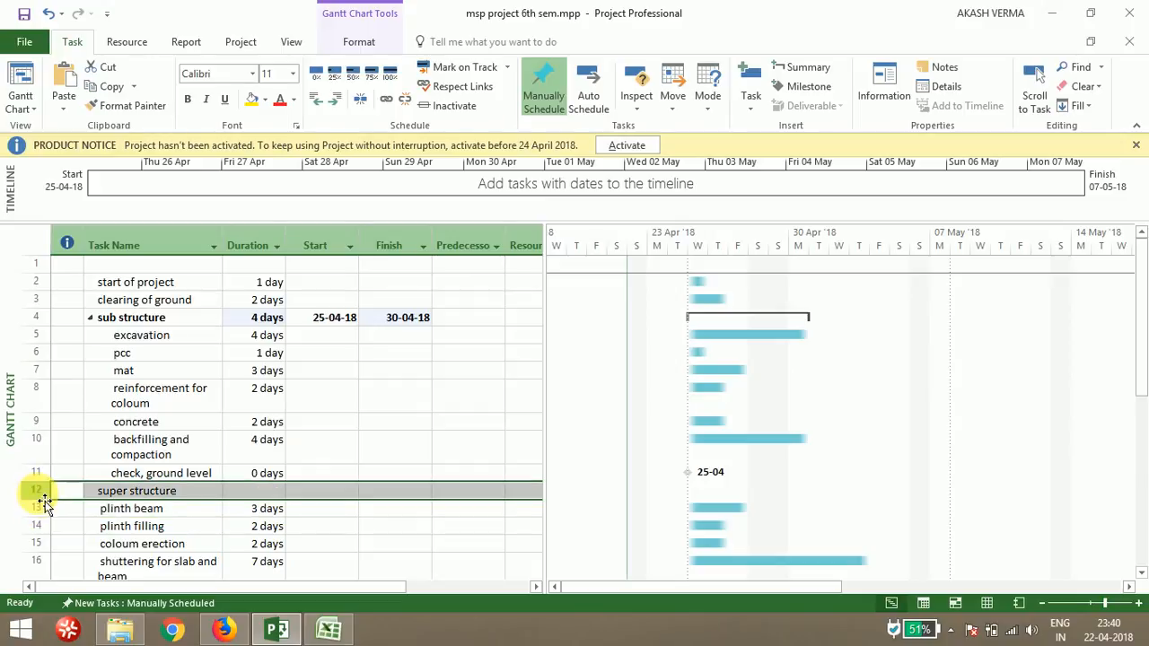
drag(50, 526, 52, 481)
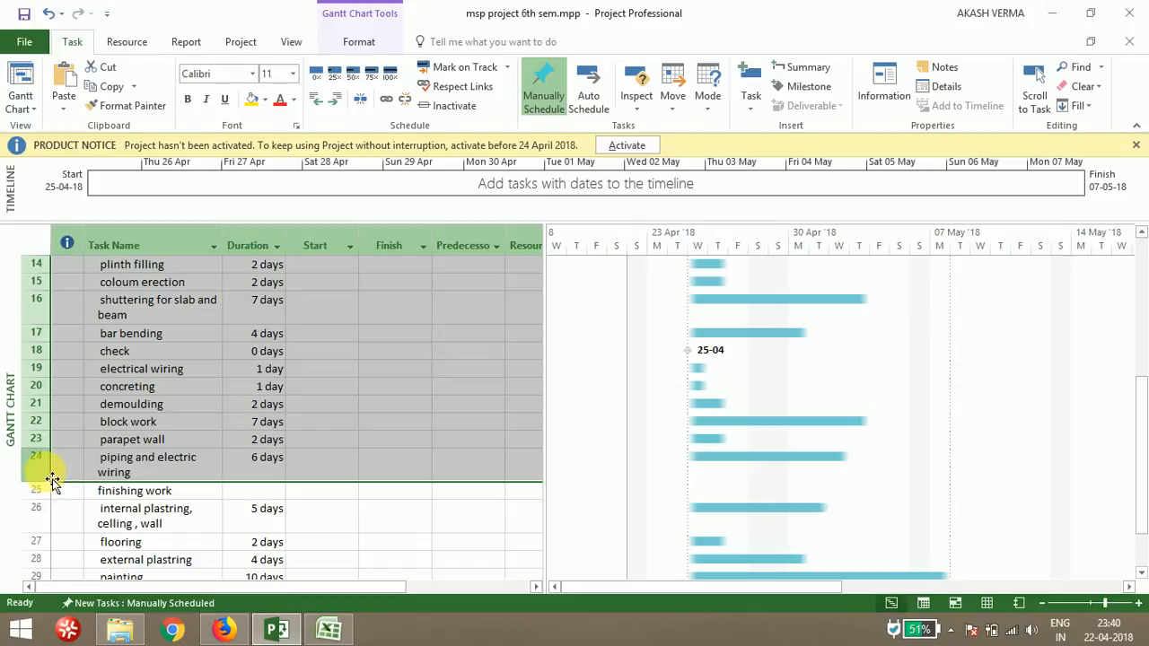
click(335, 99)
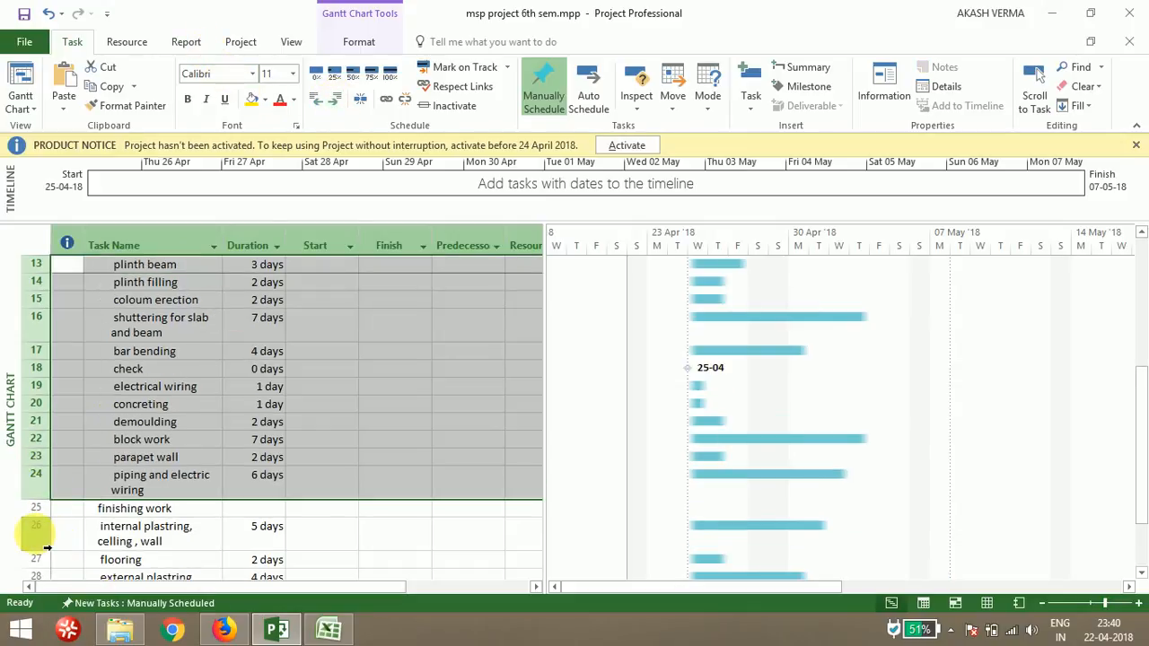
Indent the tasks from internal plastring to water proofing under the finishing work phase
drag(42, 543, 33, 438)
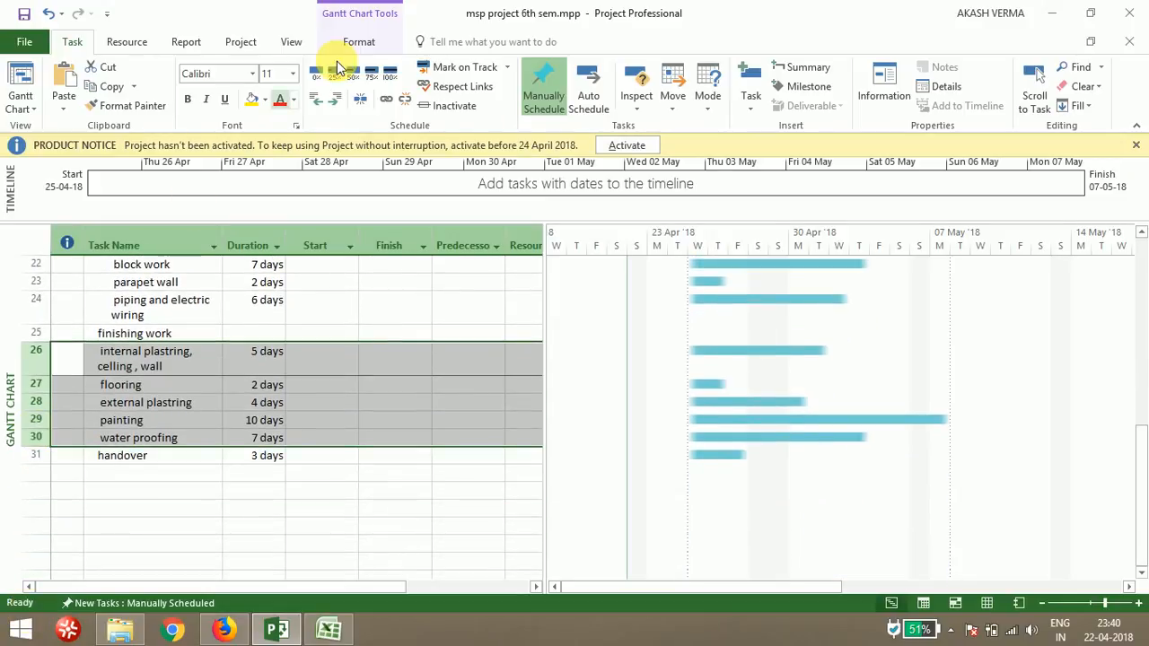
click(335, 99)
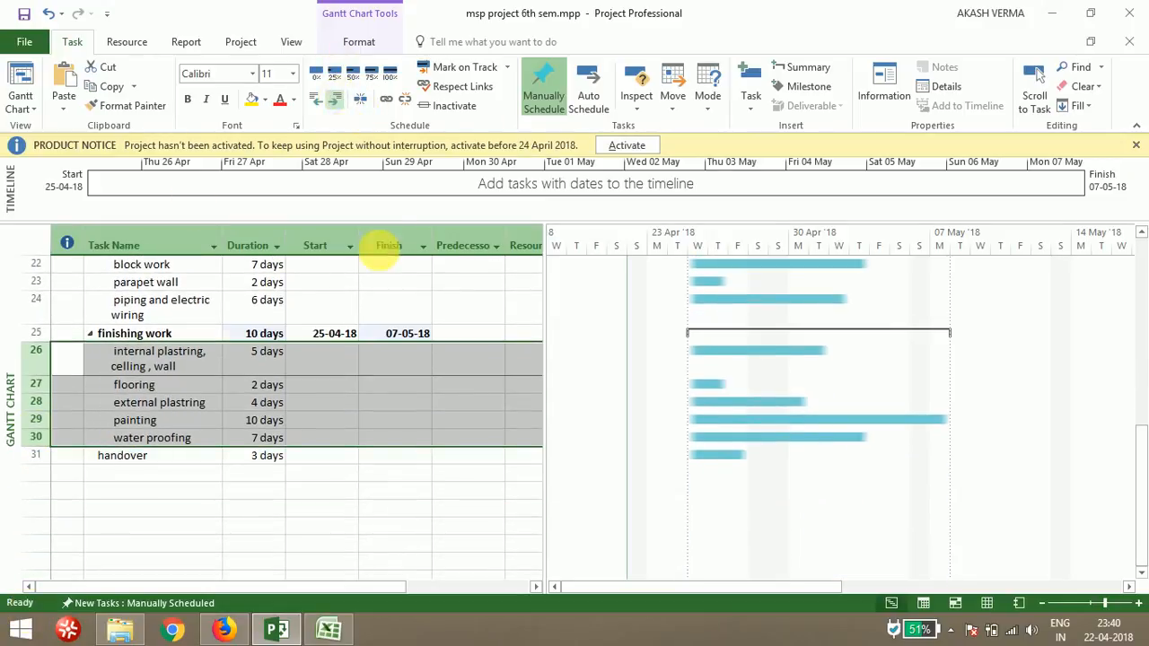
Select all tasks and link them in sequence
key(Up)
key(Up)
key(Up)
key(Up)
key(Up)
key(Up)
key(Up)
key(Up)
key(Up)
key(Up)
key(Up)
key(Up)
key(Up)
key(Up)
key(Up)
key(Up)
key(Up)
key(Up)
key(Up)
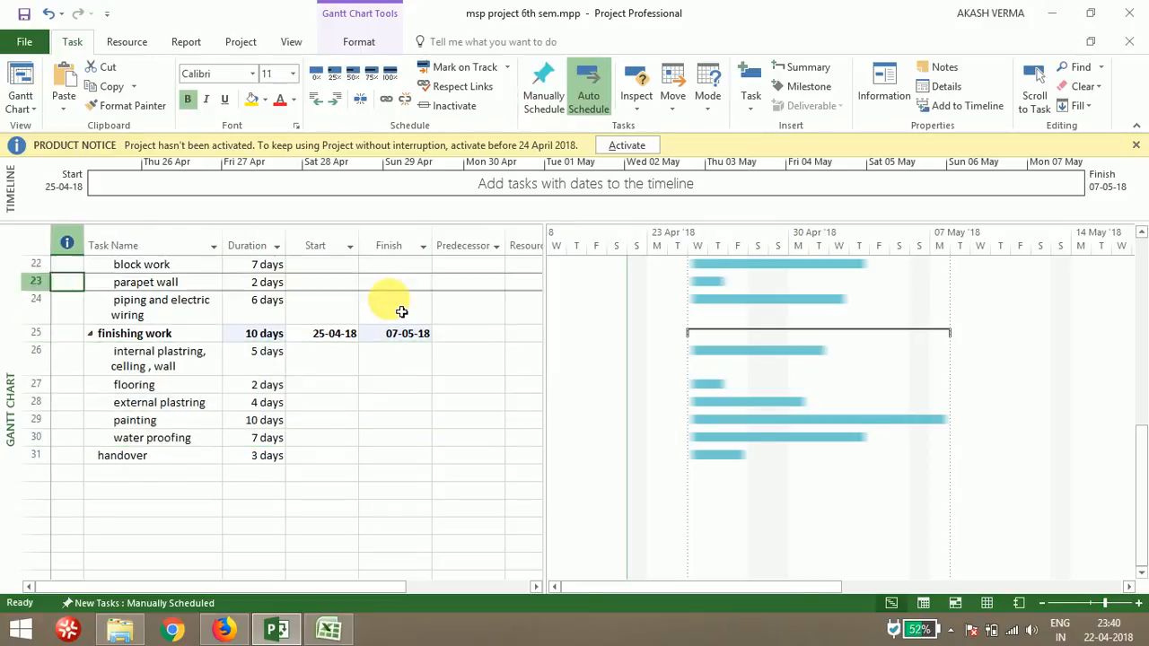
key(Up)
key(Up)
key(Up)
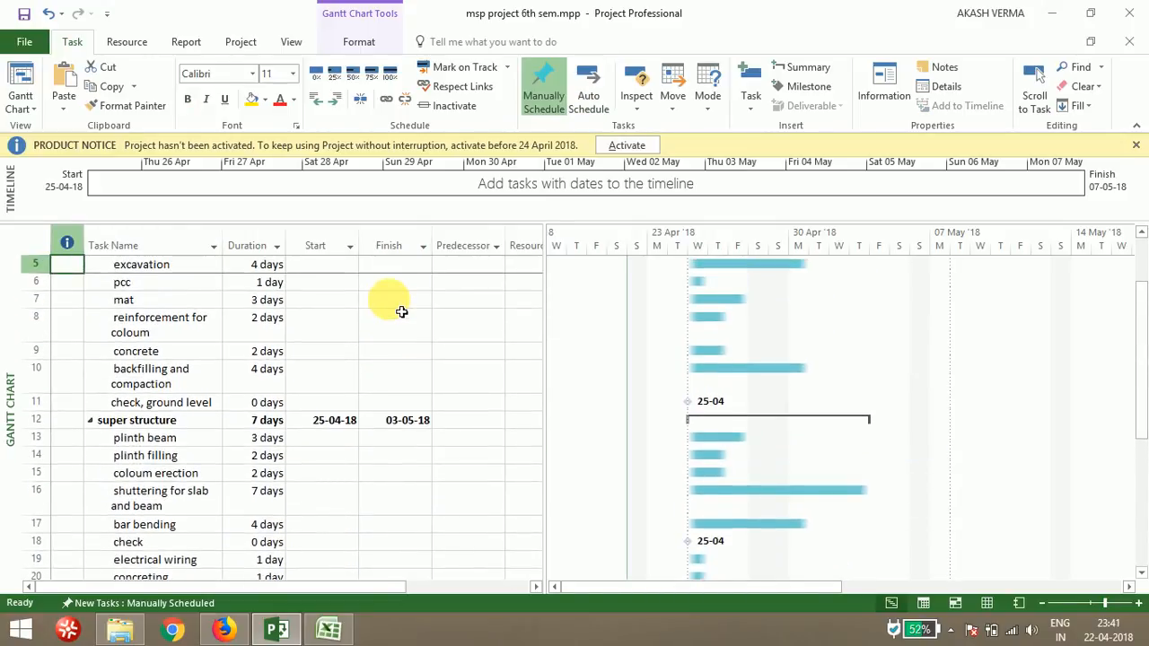
key(Up)
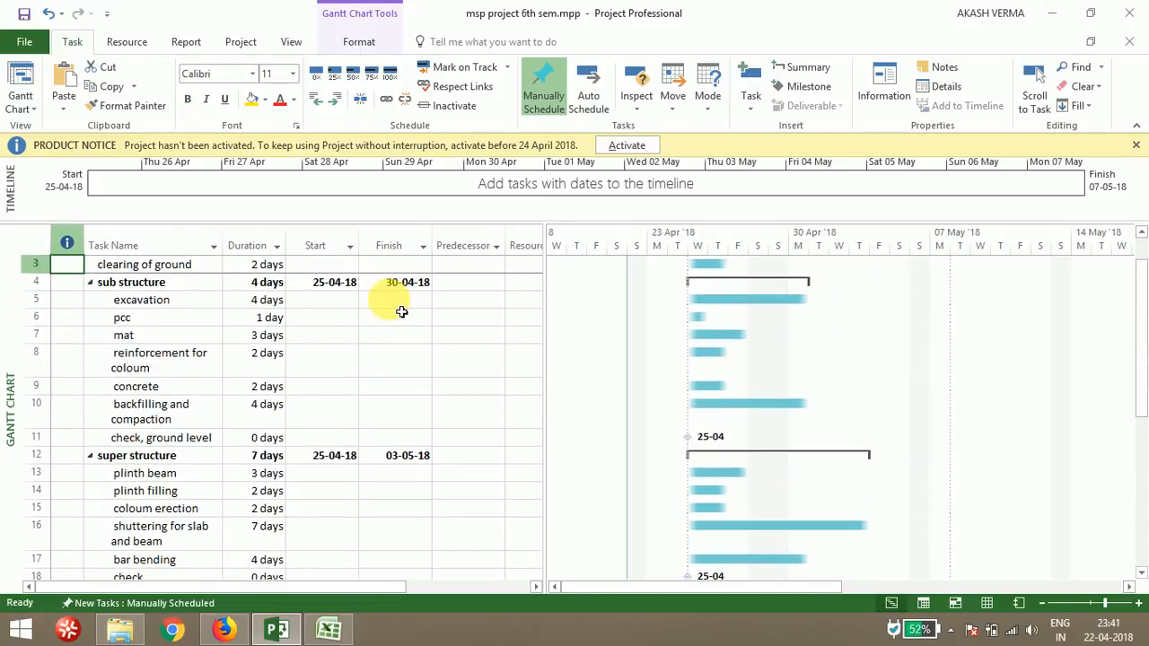
key(Up)
key(Up)
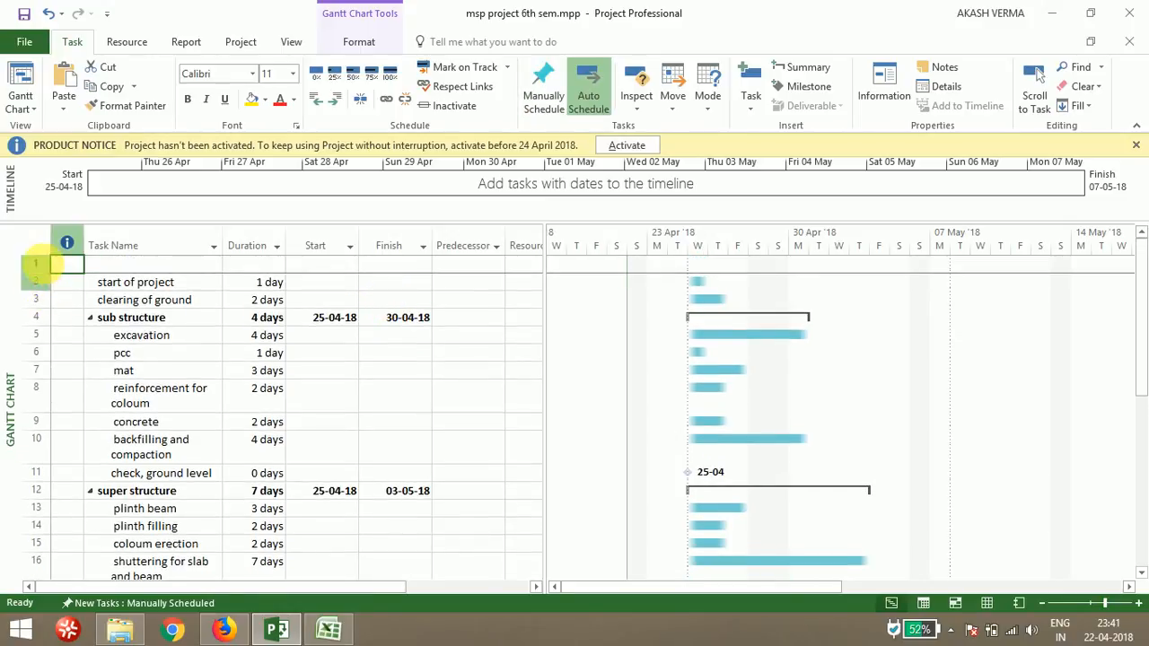
click(51, 256)
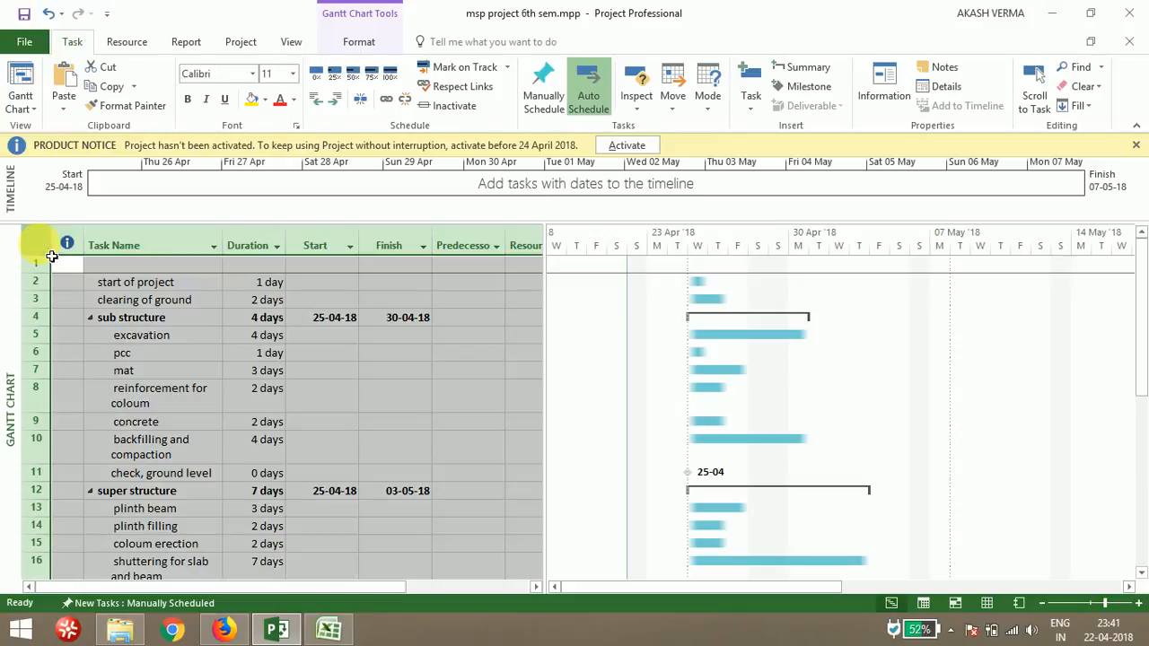
click(388, 102)
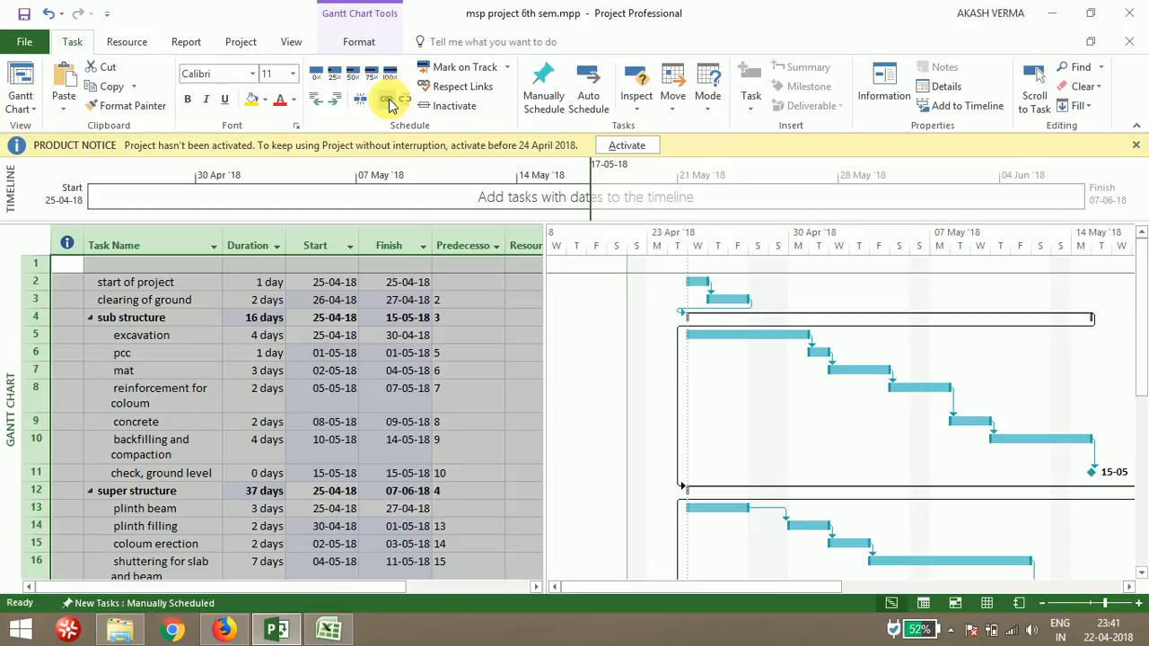
Examine the predecessors and dates created for each task through the list
click(485, 340)
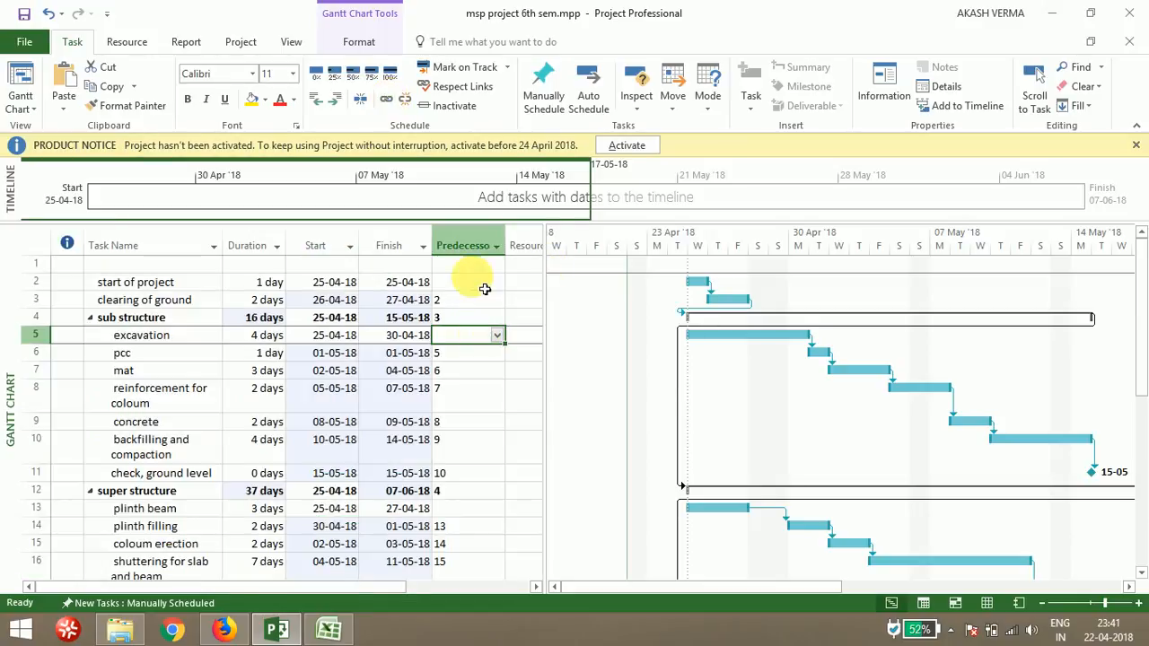
click(470, 302)
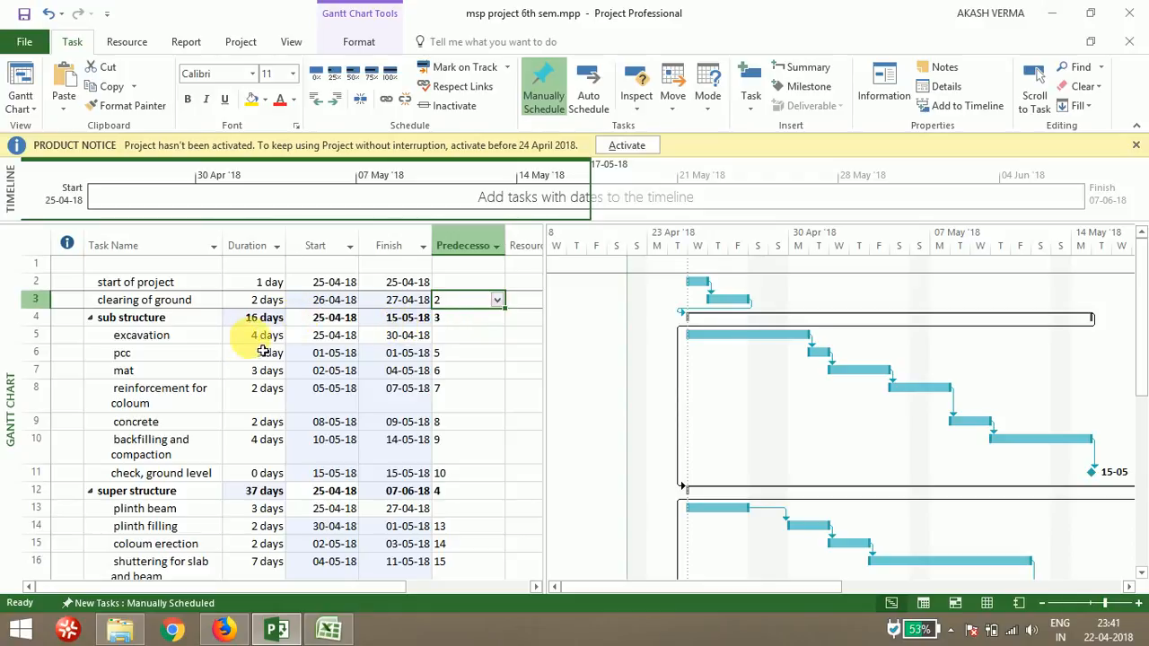
click(216, 357)
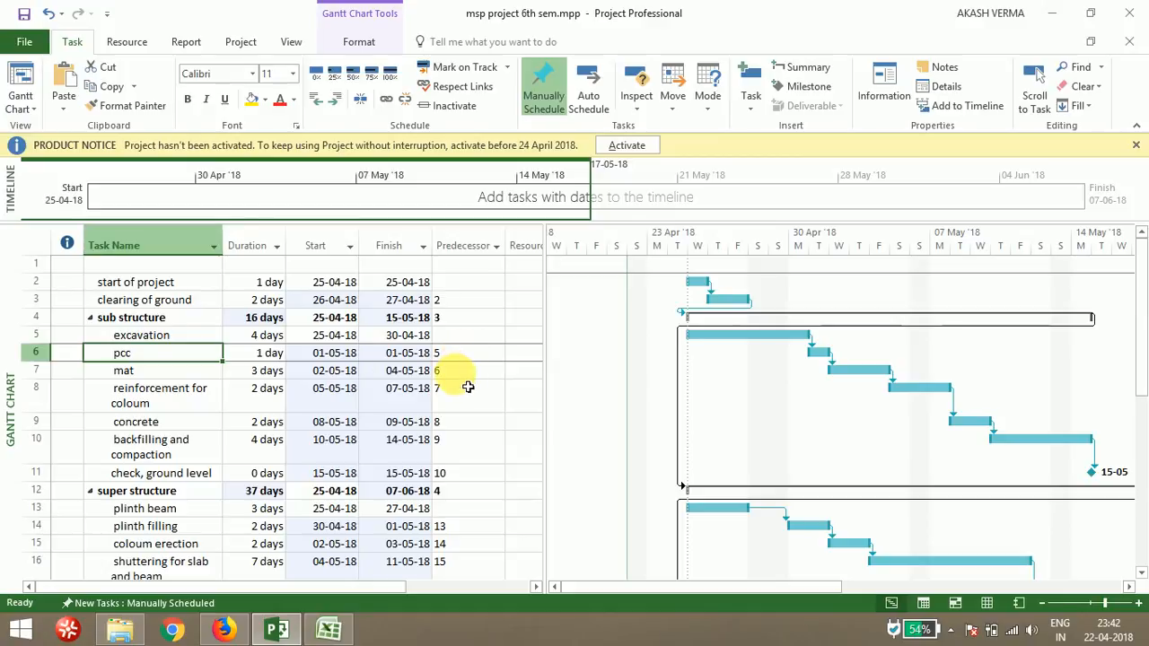
key(Down)
key(Down)
key(Down)
key(Down)
key(Down)
key(Down)
key(Down)
key(Down)
key(Down)
key(Down)
key(Down)
key(Down)
key(Down)
key(Down)
key(Down)
key(Down)
key(Down)
key(Down)
key(Down)
key(Down)
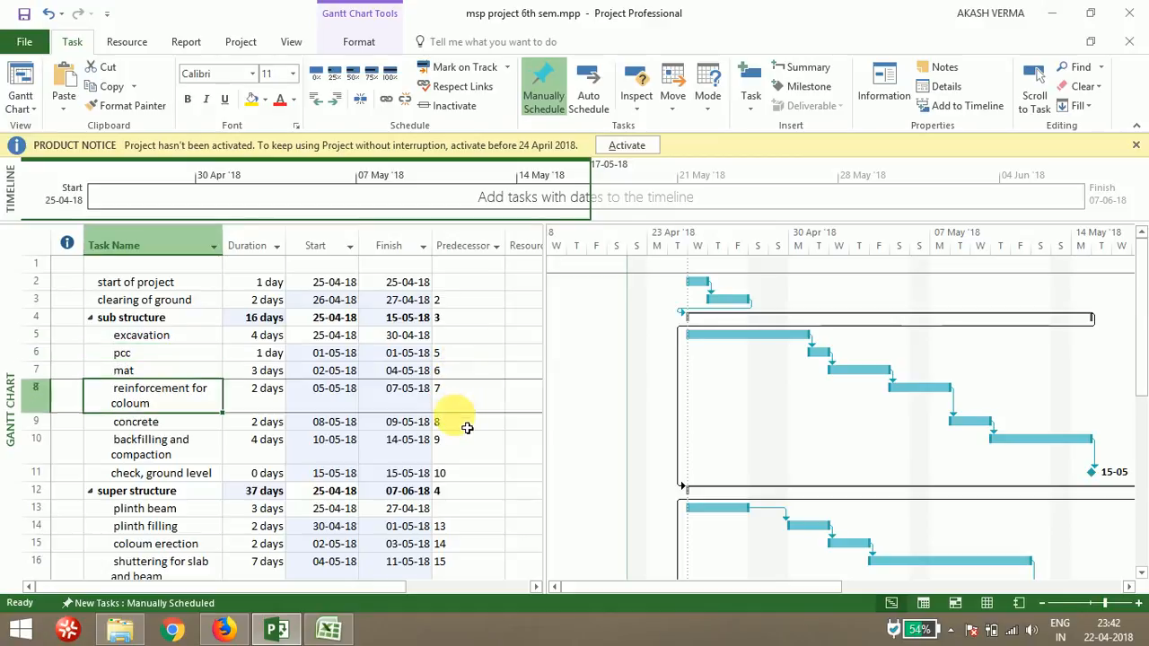
key(Down)
key(Up)
key(Up)
key(Up)
key(Up)
key(Up)
key(Up)
key(Up)
key(Up)
key(Up)
key(Up)
key(Up)
key(Up)
key(Up)
key(Up)
key(Up)
key(Up)
key(Up)
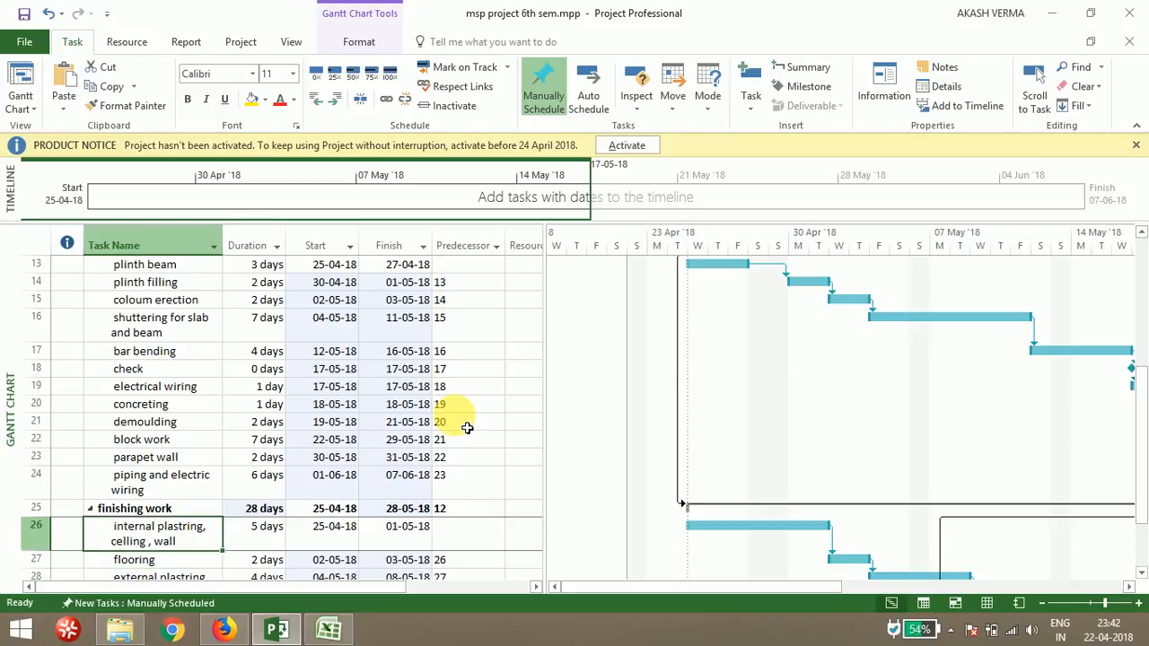
key(Up)
key(Up)
key(Up)
key(Up)
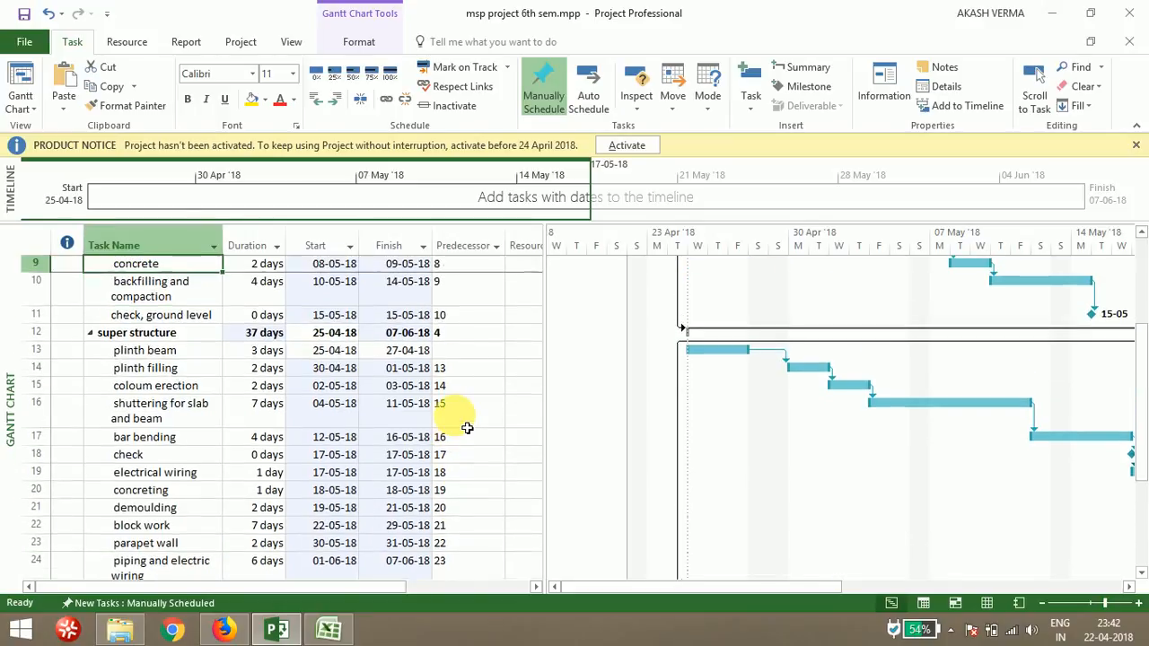
key(Up)
key(Up)
key(Up)
key(Up)
key(Up)
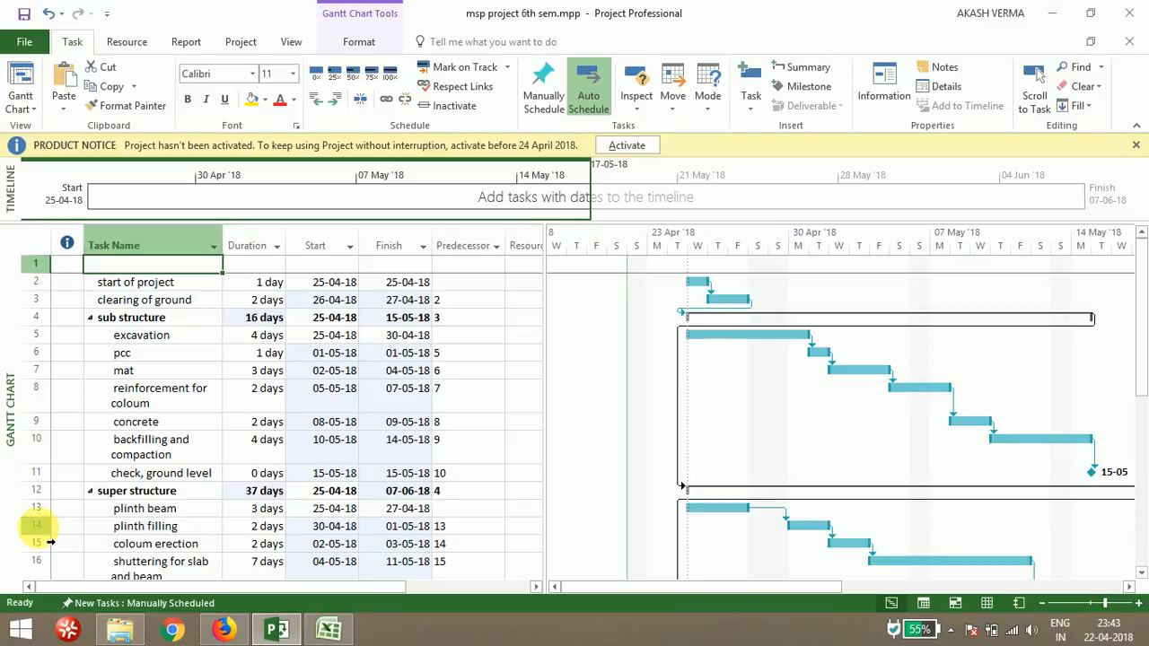
Change the coloum erection task's link to plinth filling to a Start-to-Start dependency
click(167, 545)
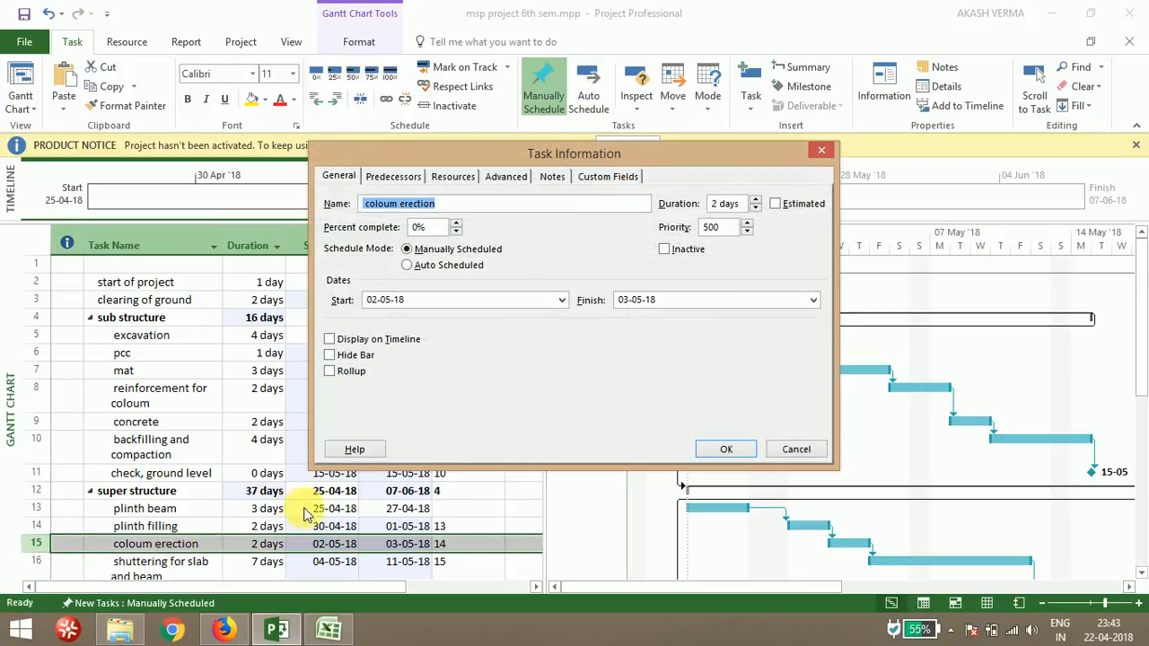
click(388, 176)
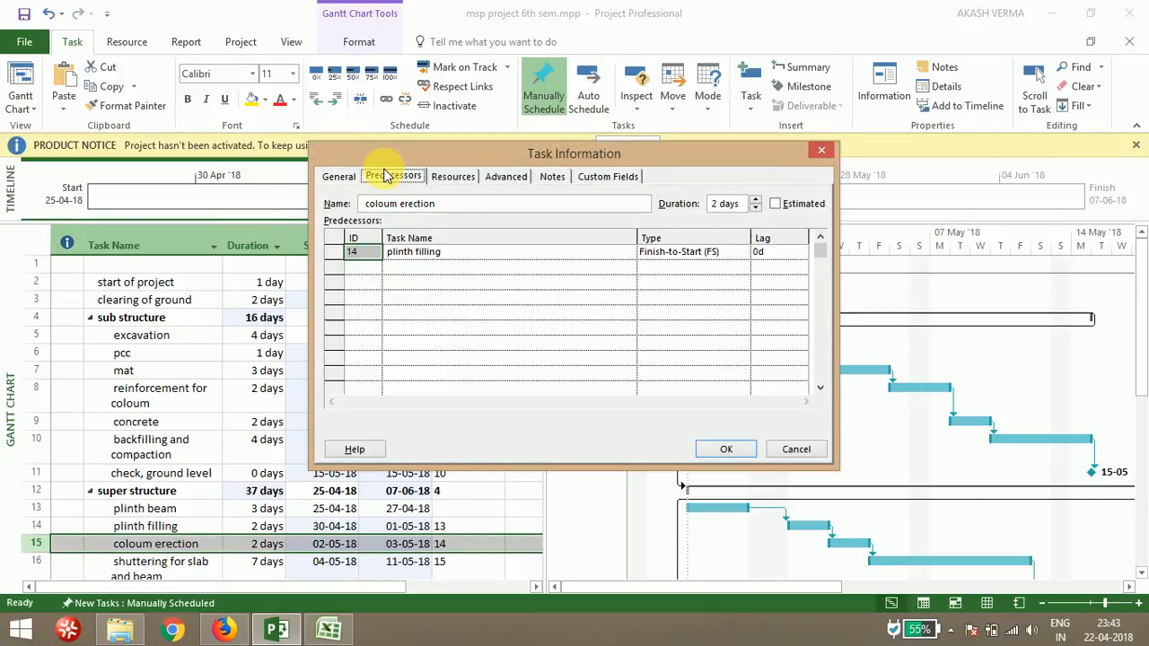
click(729, 252)
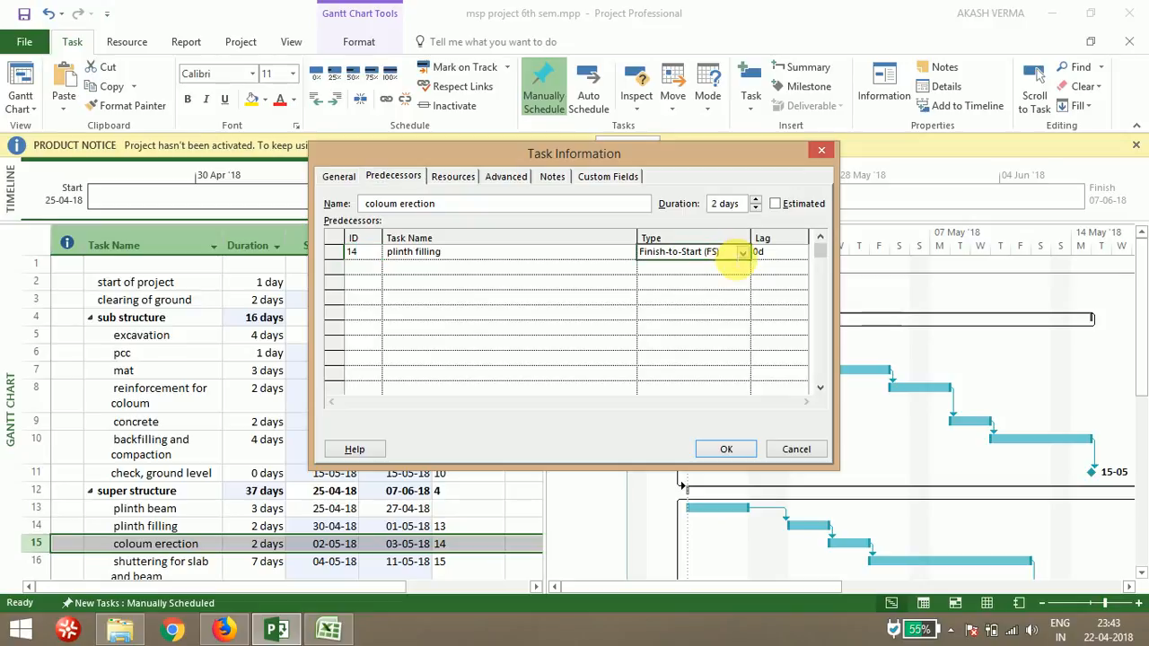
click(743, 253)
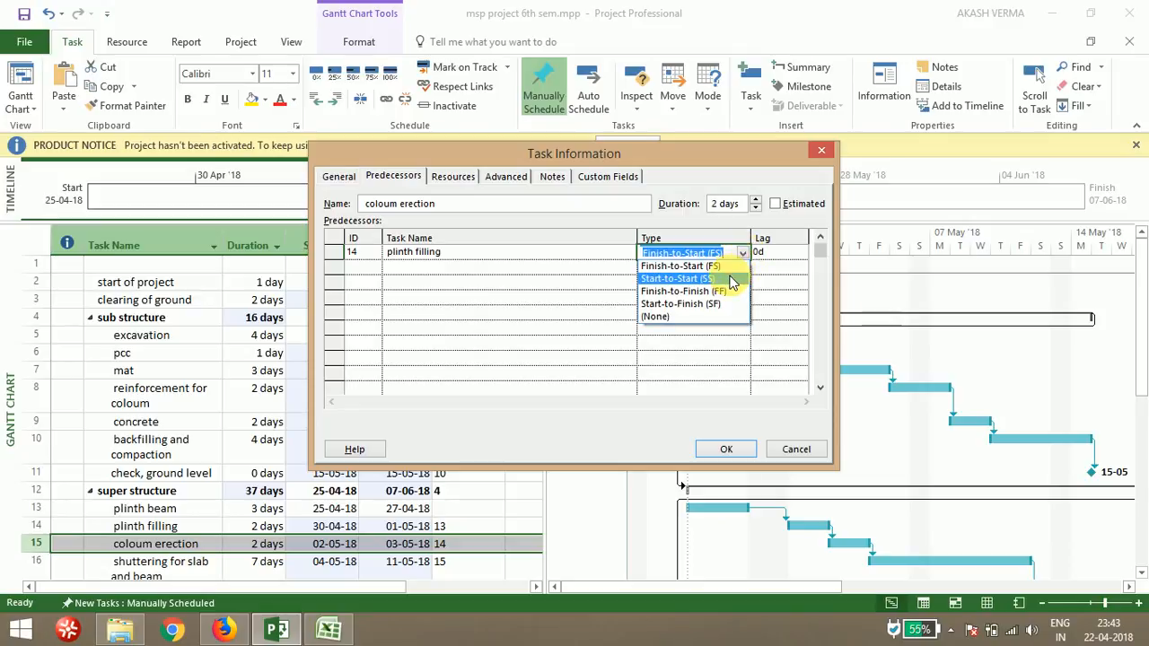
click(732, 280)
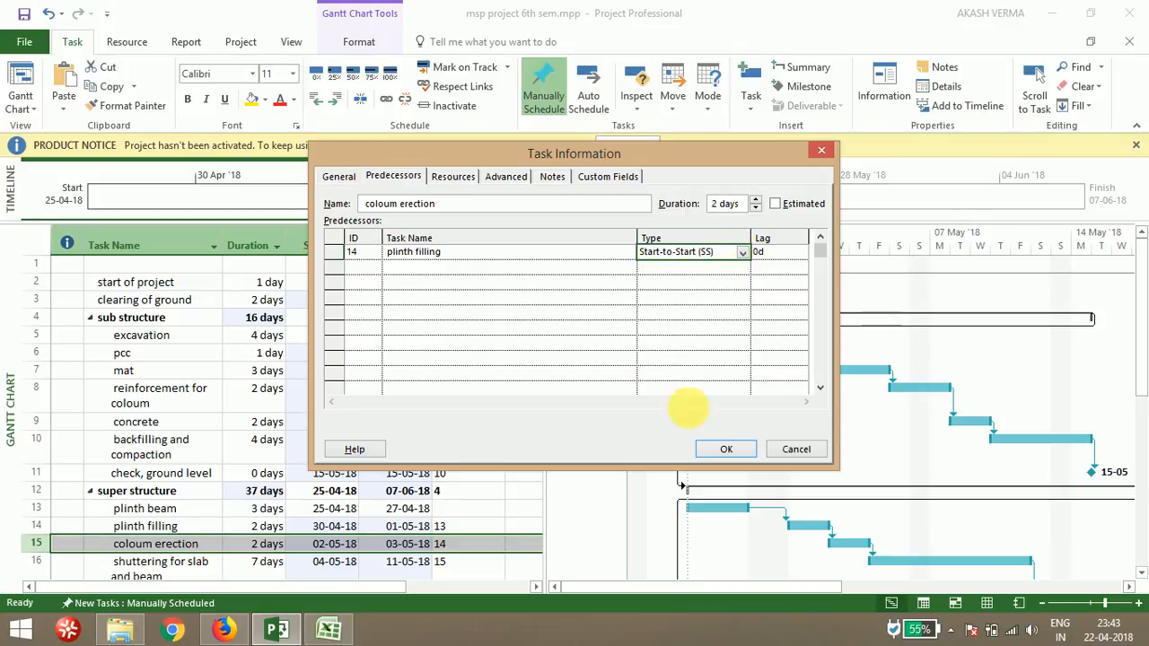
click(712, 451)
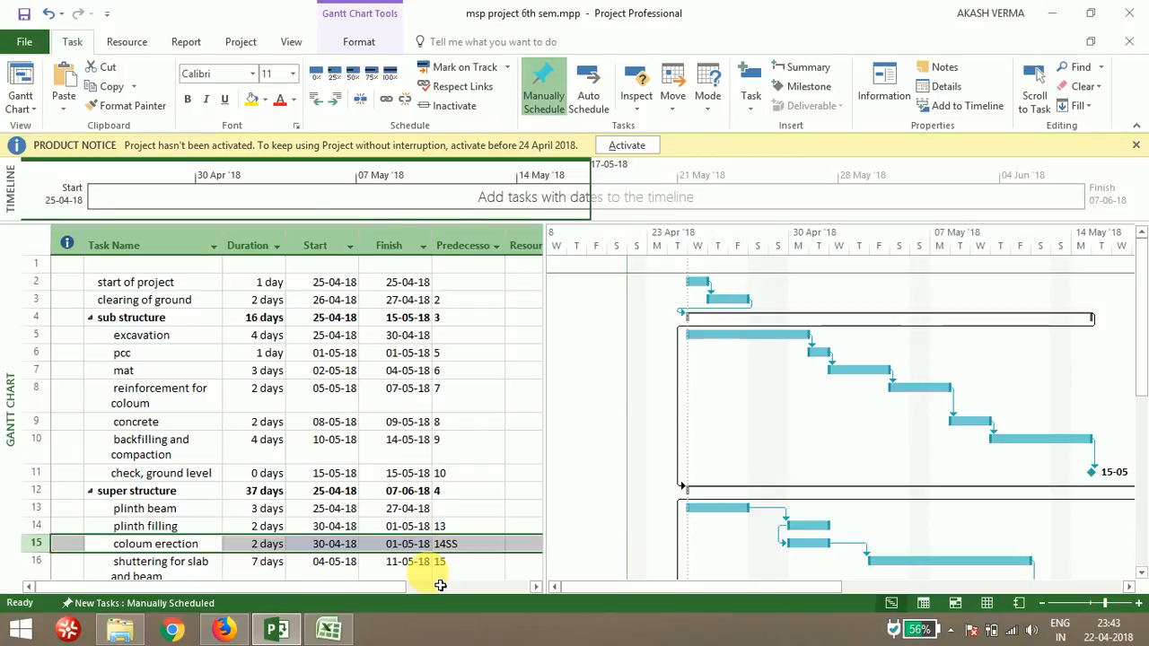
Scroll through the task list to review each task's predecessors and dates
key(Down)
key(Down)
key(Down)
key(Down)
key(Down)
key(Down)
key(Down)
key(Down)
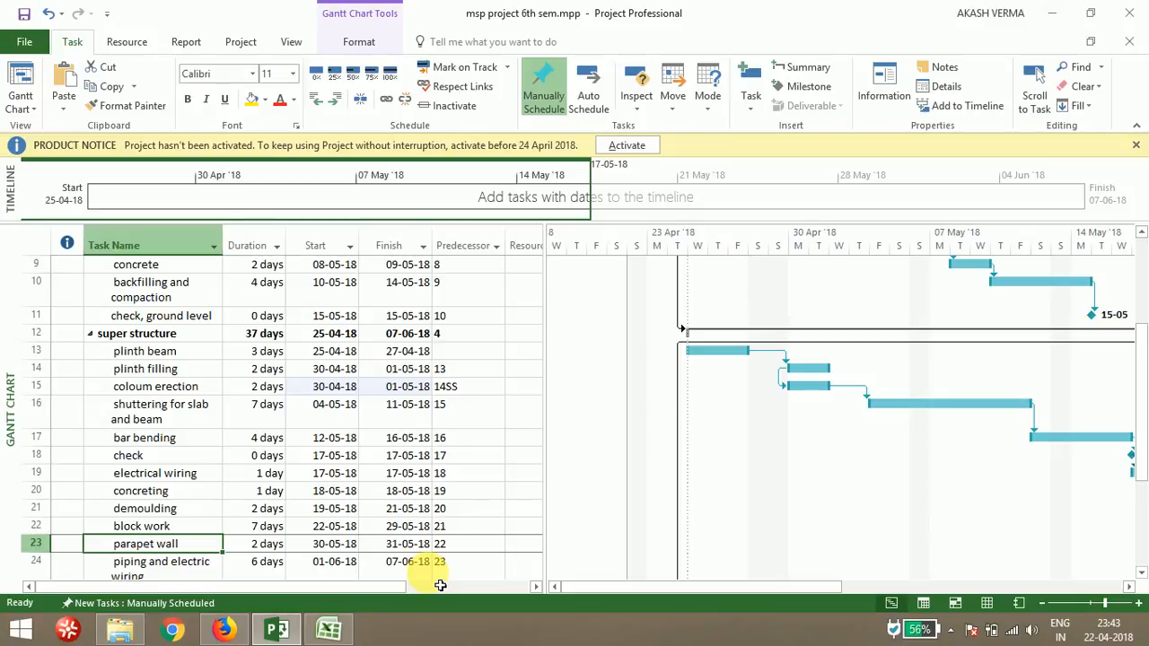
key(Down)
key(Down)
key(Down)
key(Down)
key(Down)
key(Down)
key(Down)
key(Down)
key(Down)
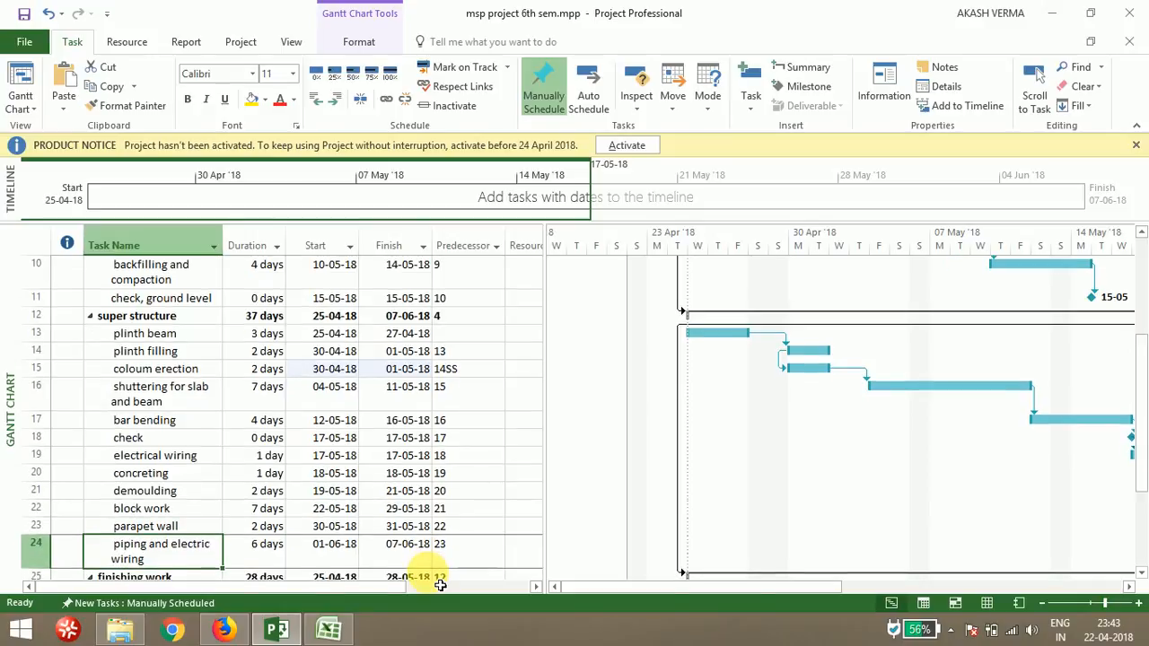
key(Down)
key(Up)
key(Up)
key(Up)
key(Up)
key(Up)
key(Up)
key(Up)
key(Up)
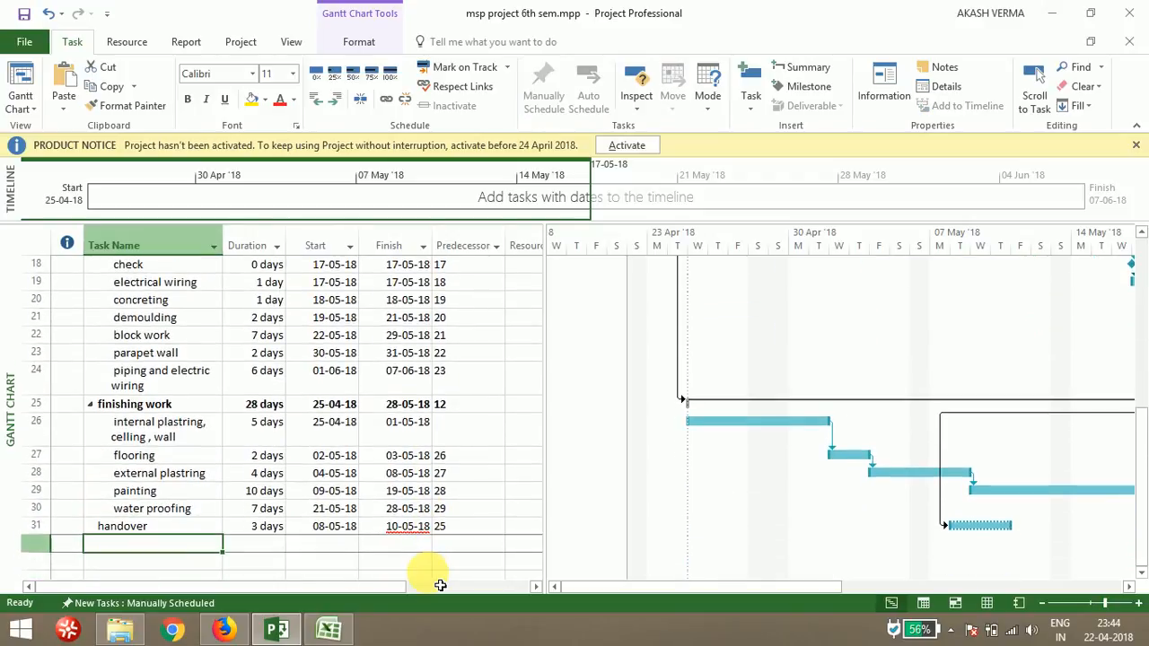
key(Up)
key(Up)
key(Up)
key(Up)
key(Up)
key(Up)
key(Up)
key(Up)
key(Up)
key(Up)
key(Up)
key(Up)
key(Up)
key(Up)
key(Up)
key(Up)
key(Up)
key(Up)
key(Up)
key(Up)
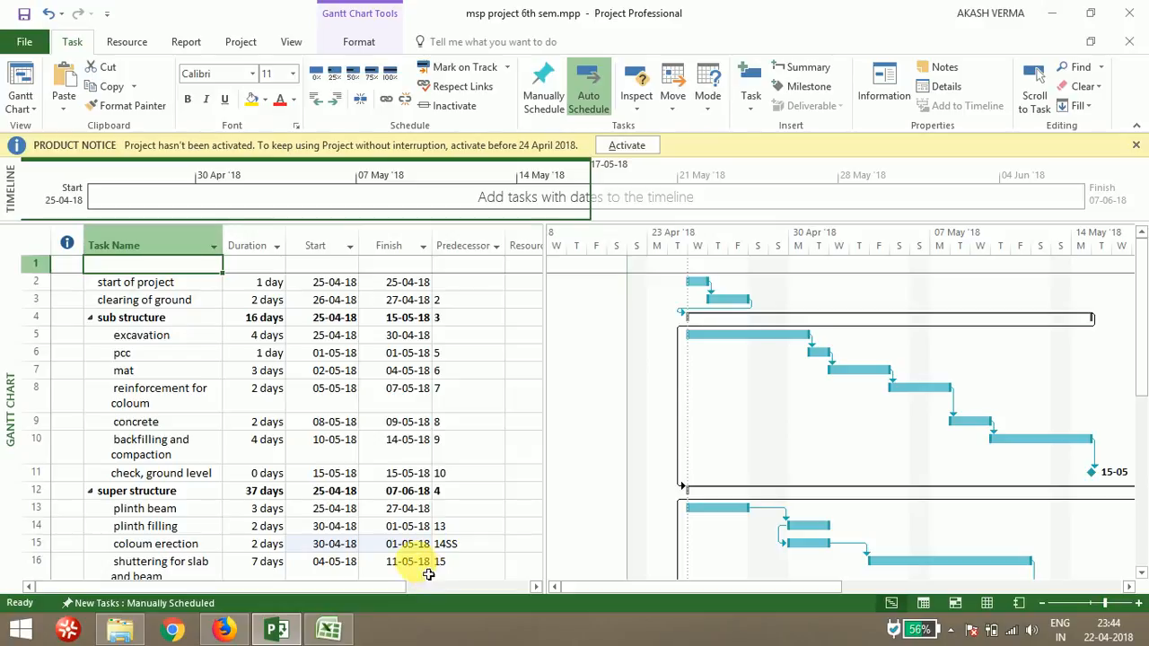
Select all tasks and switch them to Auto Schedule mode, then check the recalculated start and finish dates
click(36, 246)
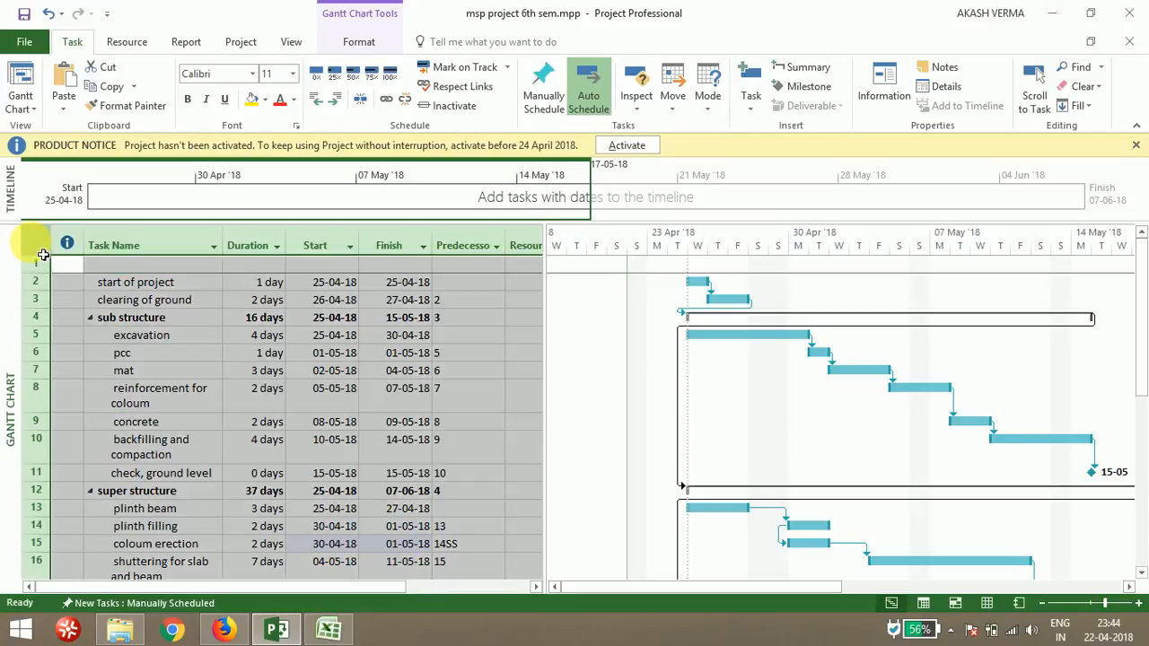
click(589, 100)
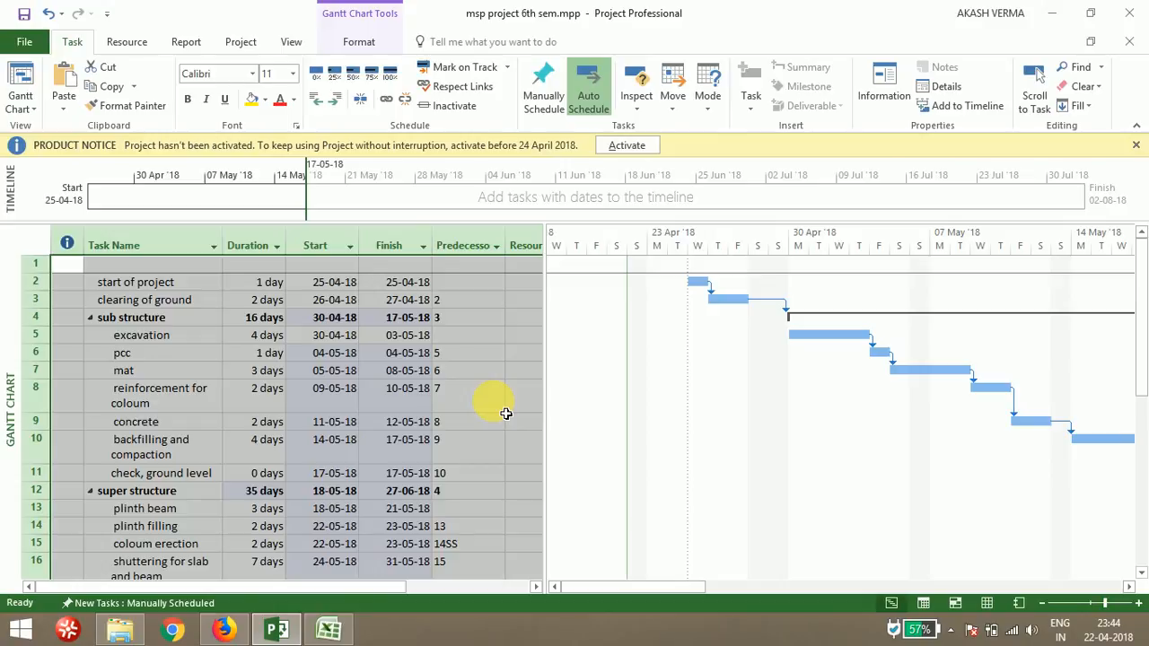
click(330, 284)
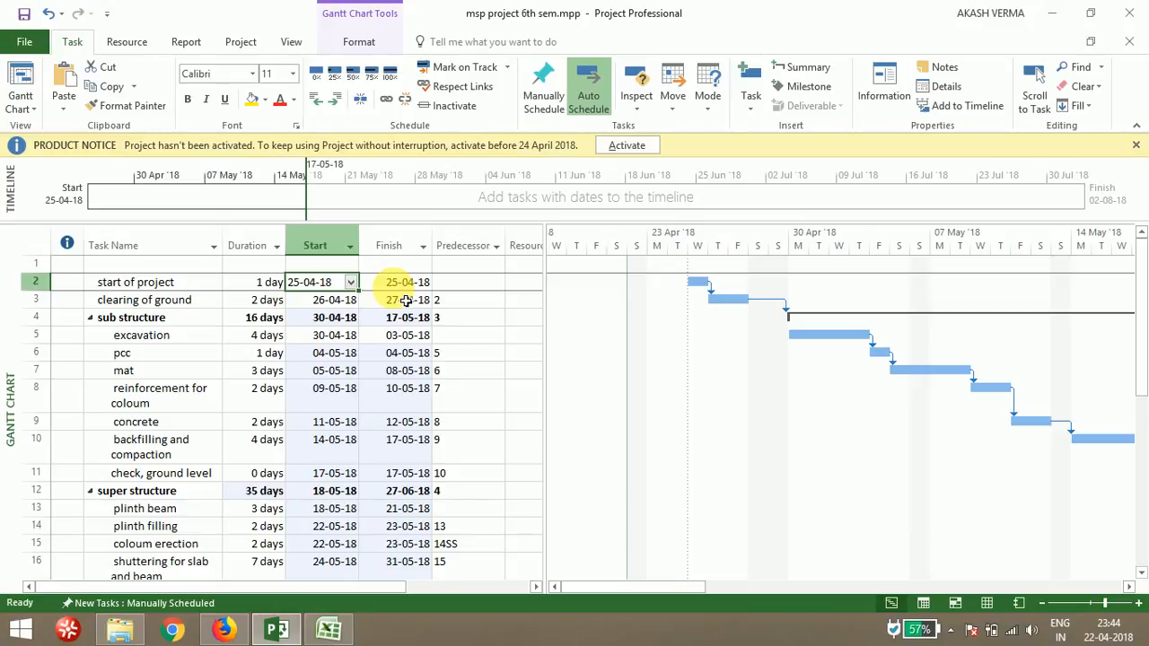
click(340, 304)
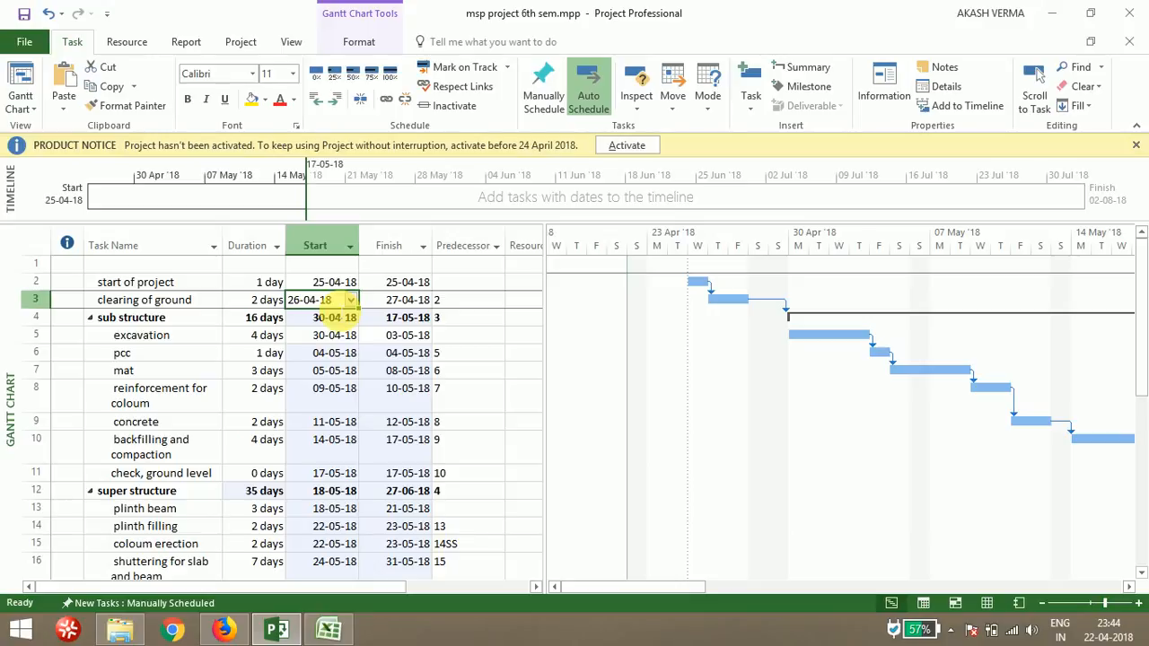
click(396, 406)
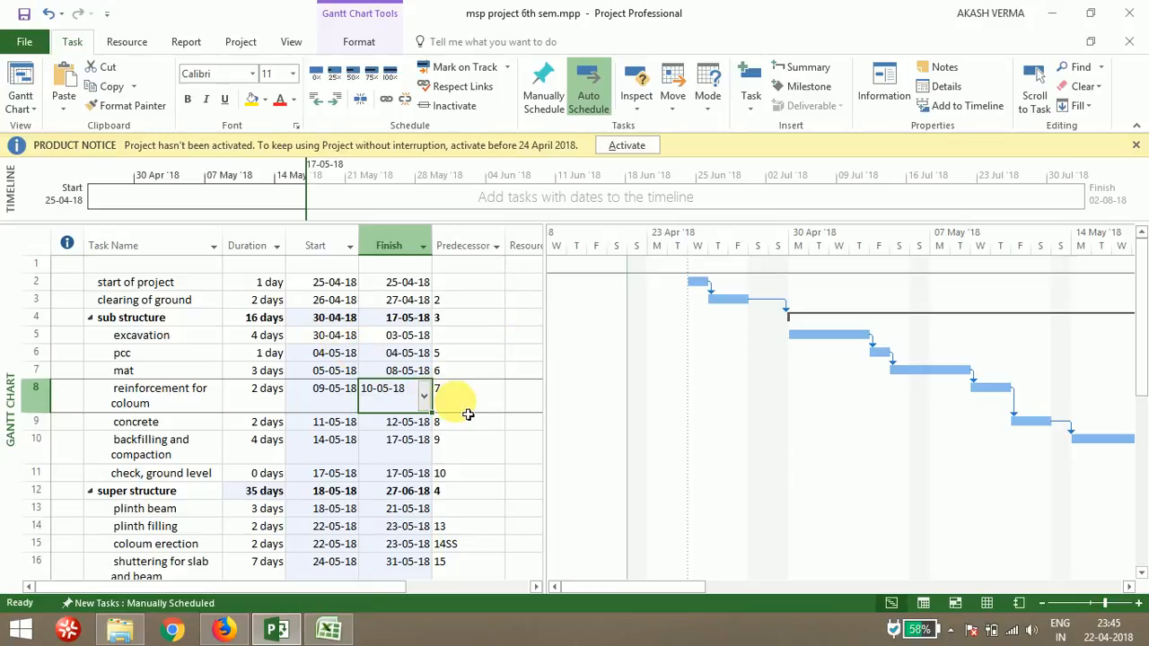
Open the Resource Sheet view and select the first resource name cell
click(987, 603)
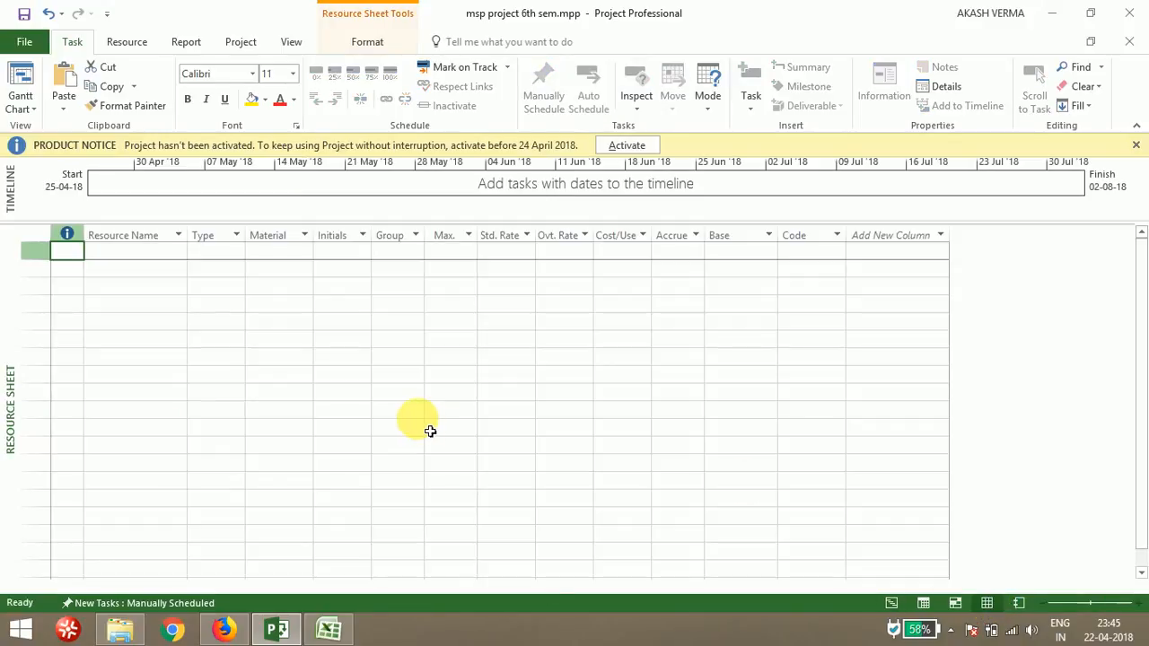
click(132, 287)
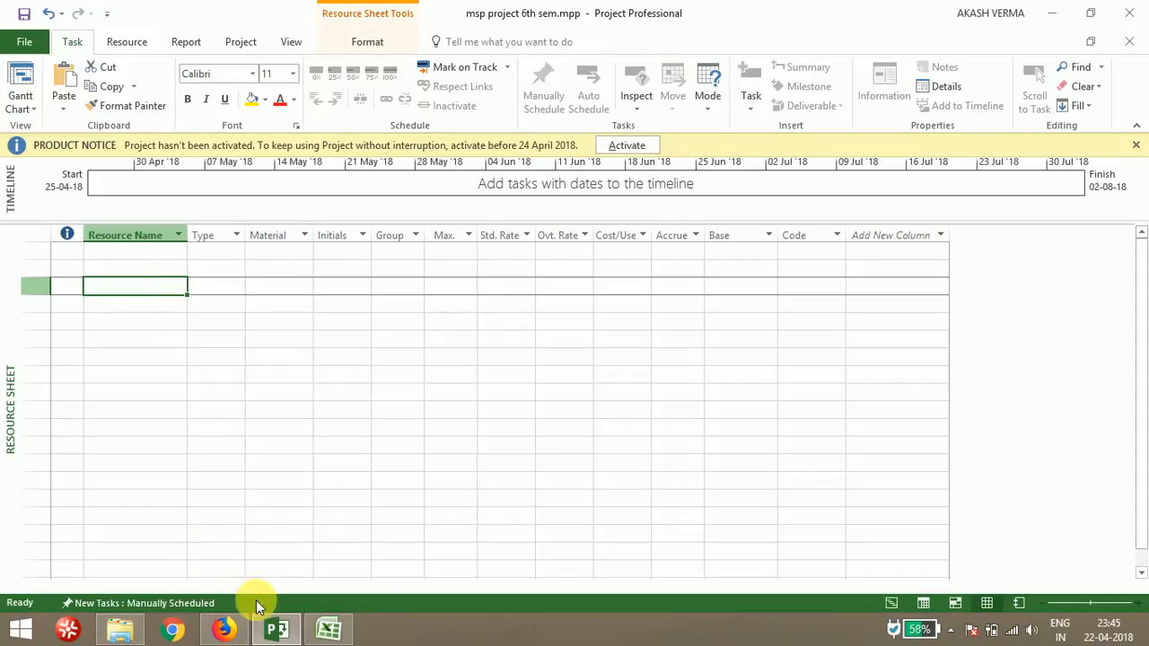
In the MSP ACTIVITY TASK workbook, select the resource names from G helper to plumber
click(313, 628)
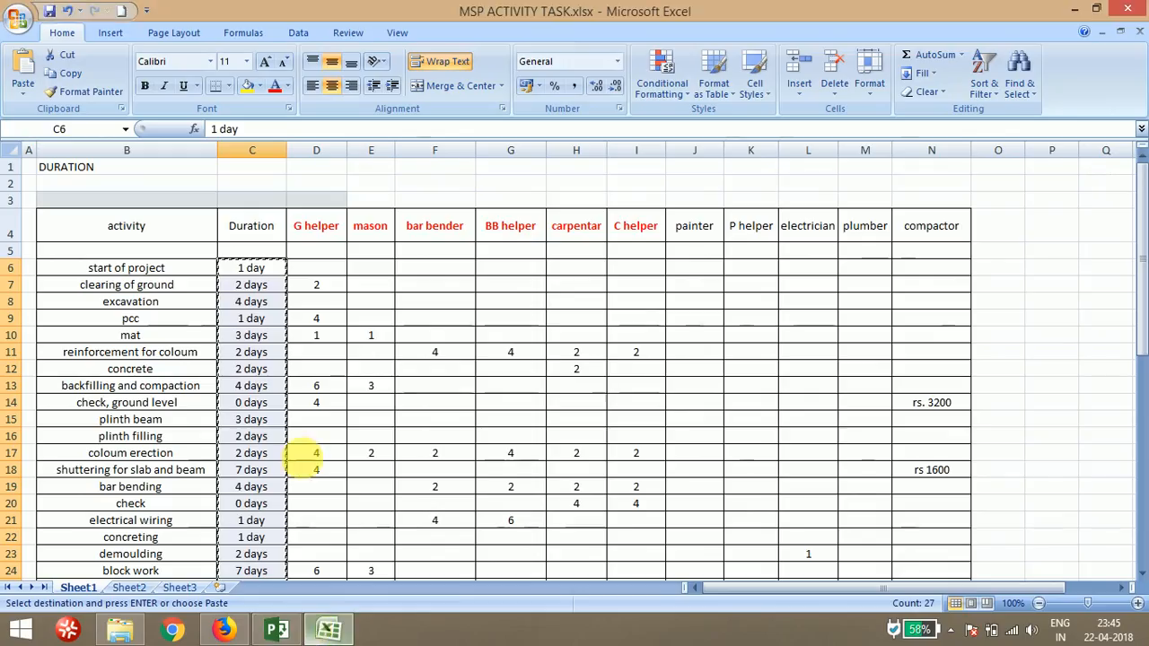
key(Down)
key(Down)
key(Down)
key(Down)
key(Down)
key(Down)
key(Down)
key(Down)
key(Down)
key(Down)
key(Down)
key(Down)
key(Down)
key(Down)
key(Down)
key(Down)
key(Down)
key(Down)
key(Down)
key(Down)
key(Down)
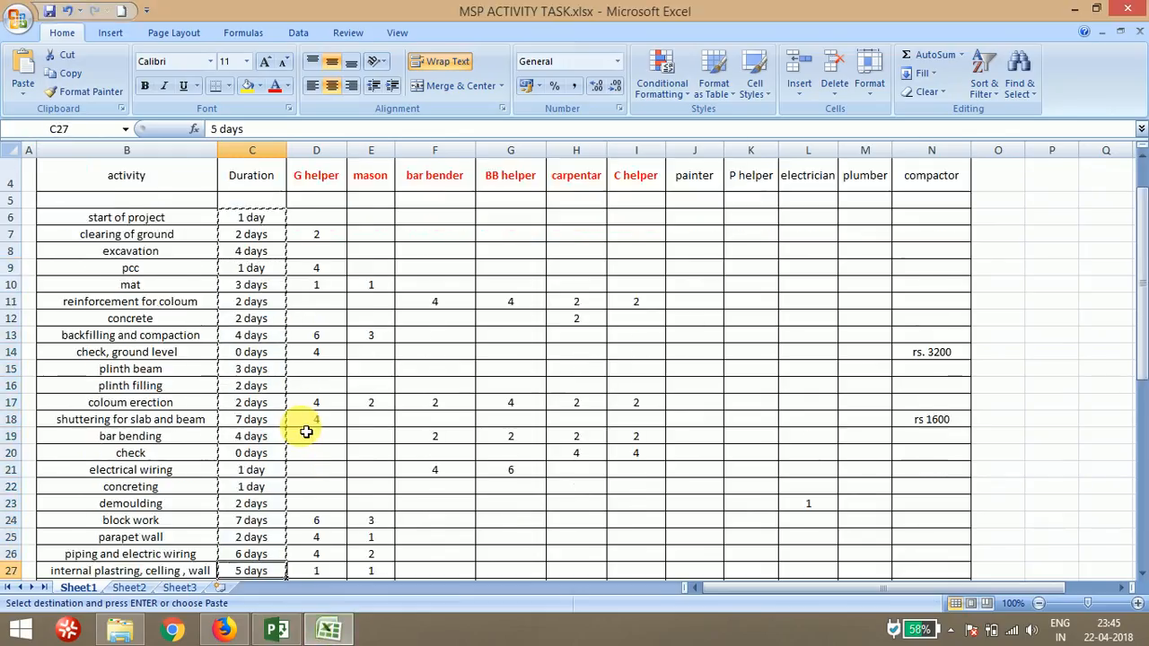
scroll(306, 431, down, 1)
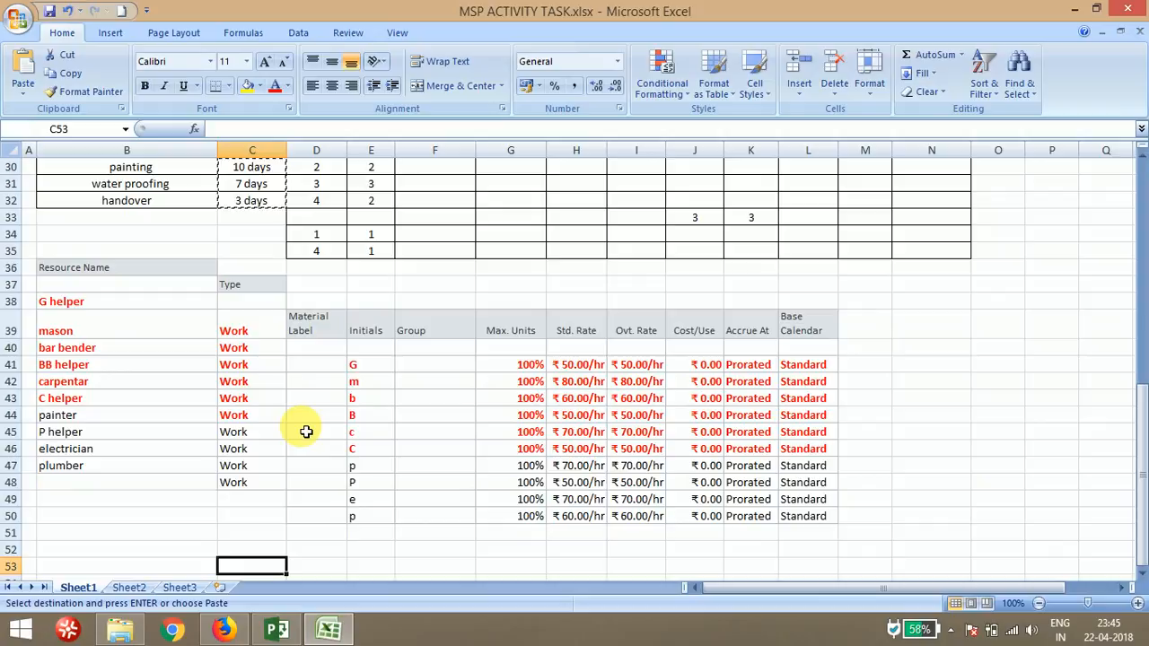
click(185, 306)
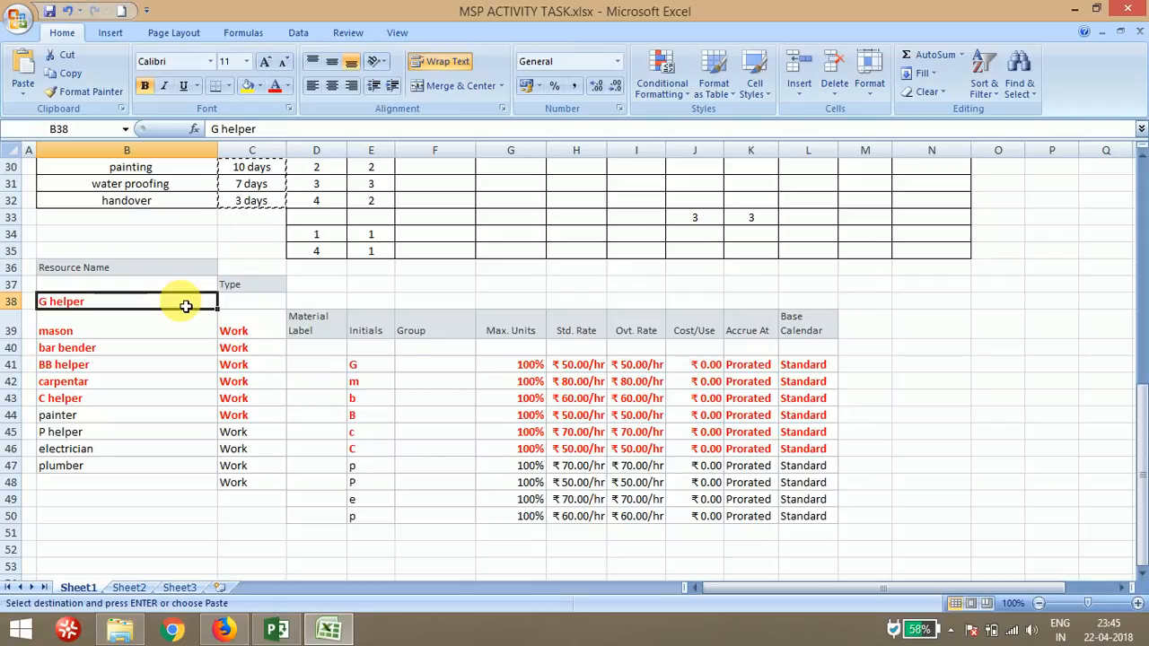
drag(179, 305, 178, 469)
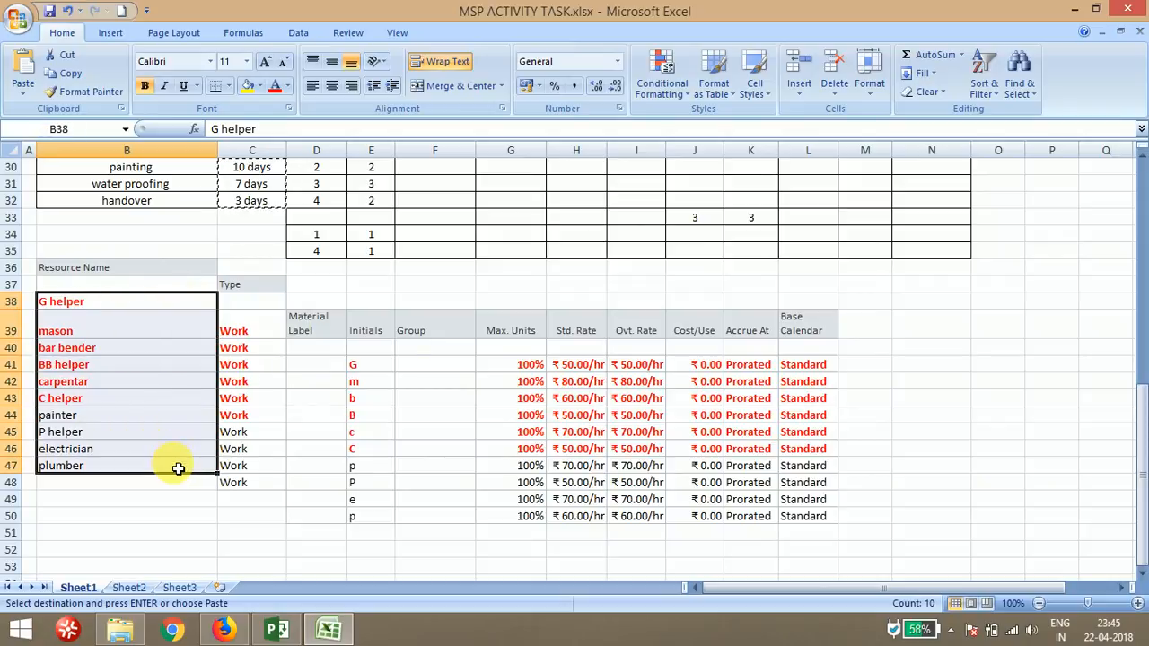
right_click(165, 415)
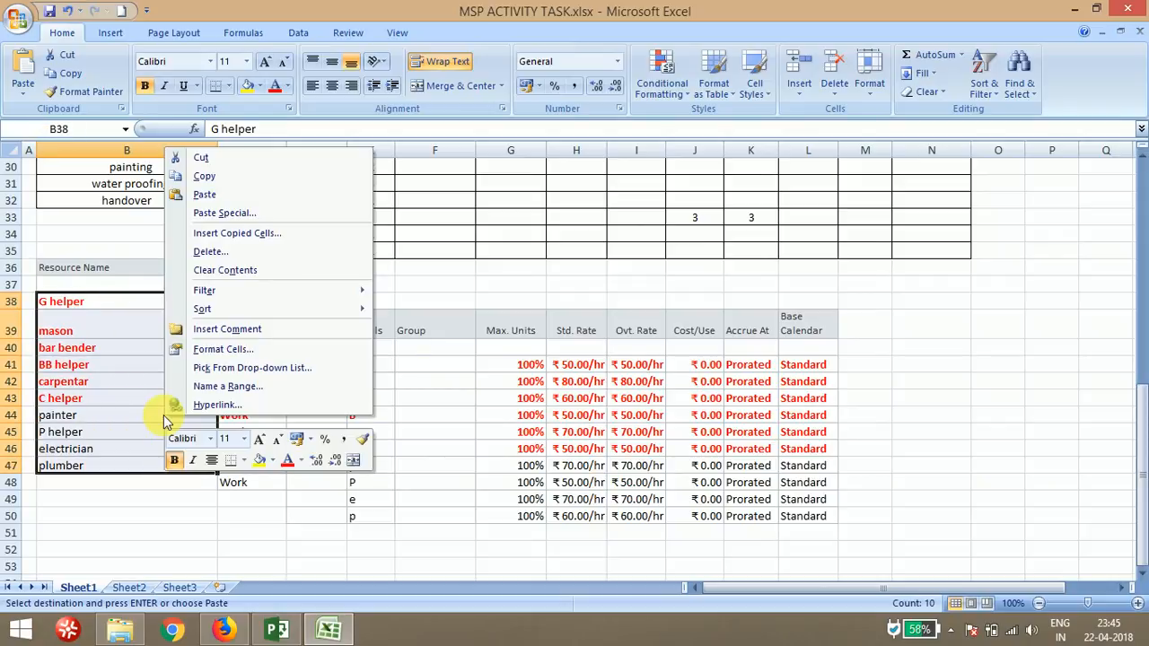
click(236, 196)
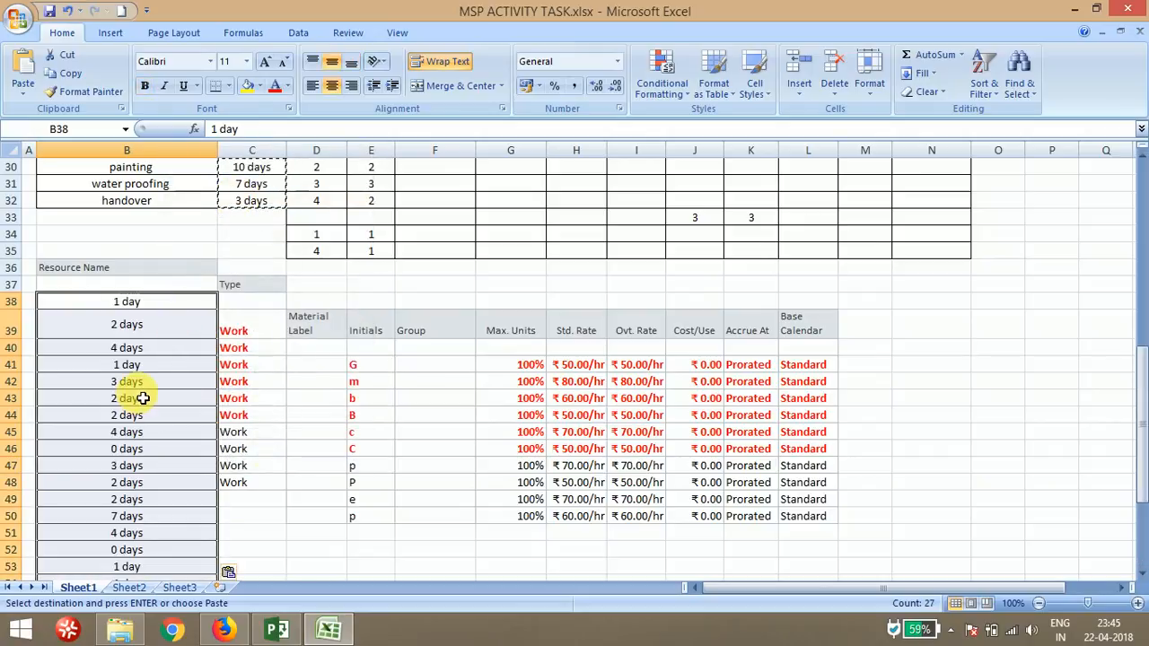
key(ctrl+z)
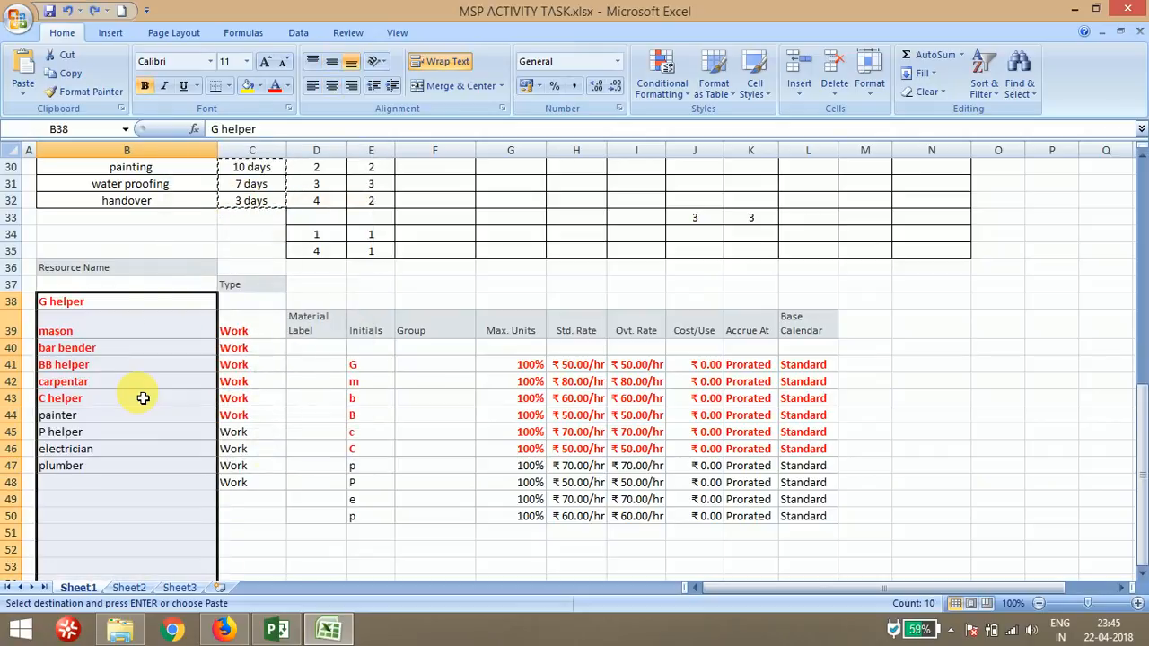
Copy the selected resource names and paste them into the Resource Sheet's Resource Name column
right_click(143, 397)
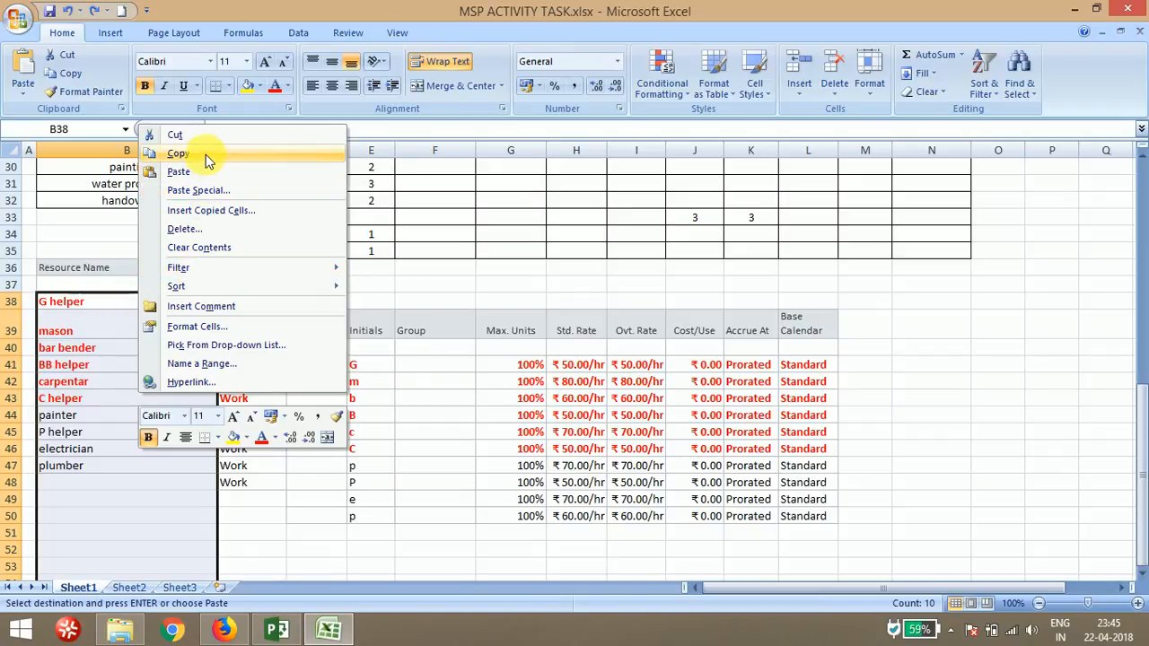
click(205, 155)
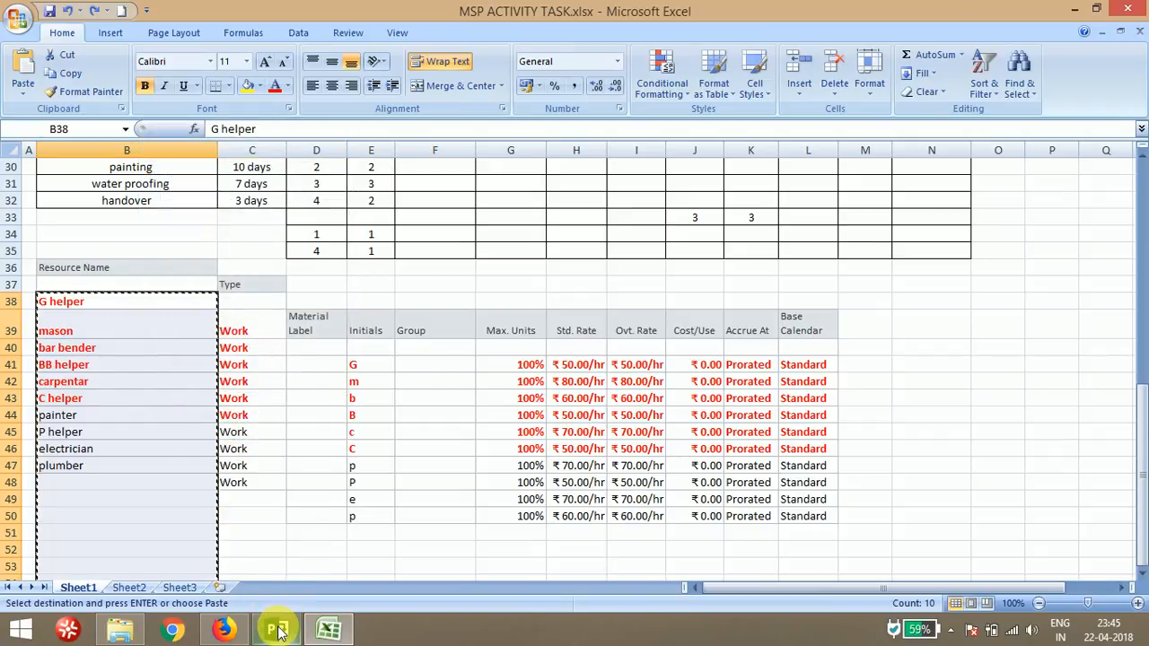
click(278, 631)
click(163, 286)
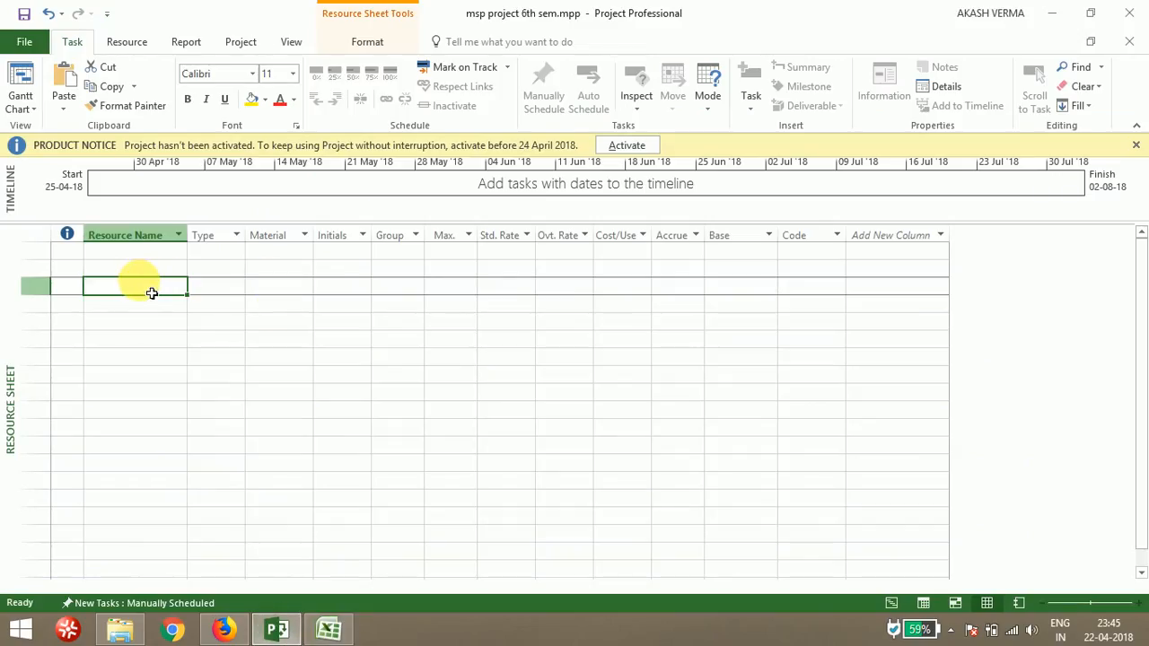
right_click(142, 283)
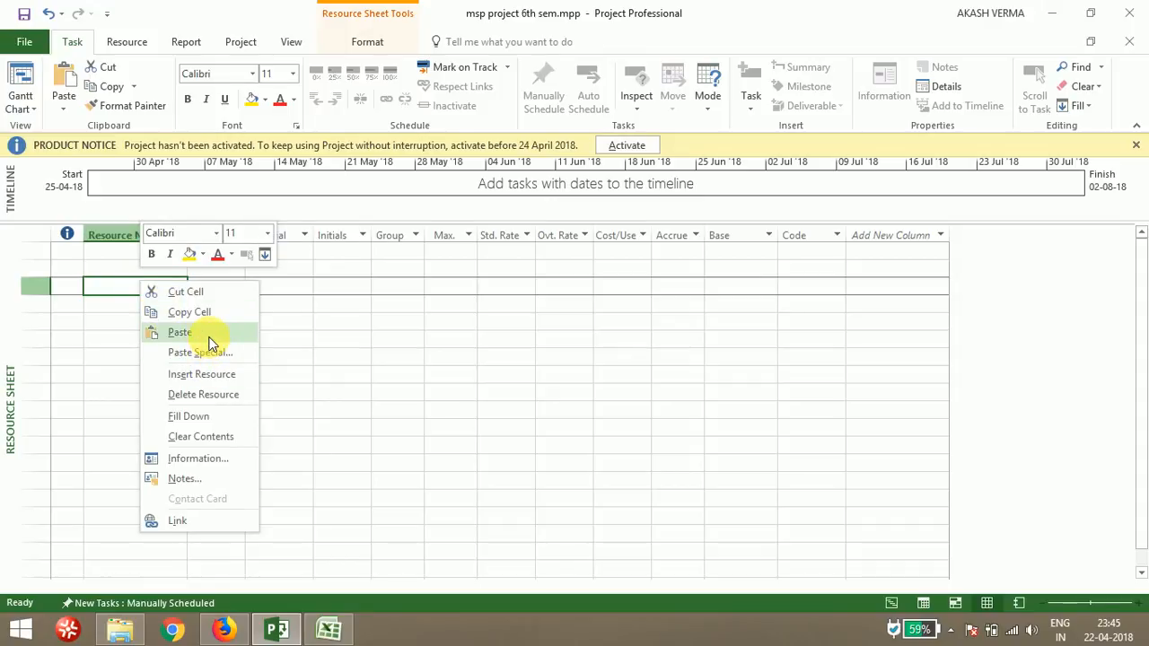
click(209, 339)
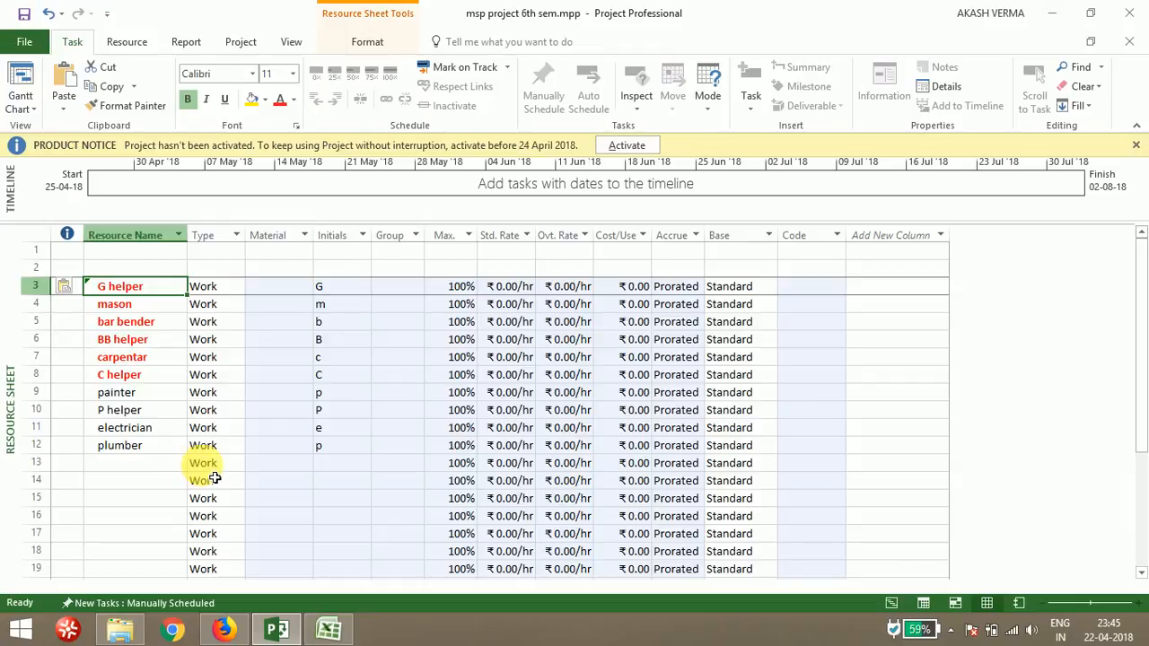
Open the resource type list for G helper and leave it set to Work
mouse_move(216, 467)
mouse_down()
mouse_move(397, 495)
mouse_move(653, 511)
mouse_move(869, 581)
mouse_move(846, 477)
mouse_move(816, 487)
mouse_move(782, 351)
mouse_move(781, 272)
mouse_move(785, 302)
mouse_up()
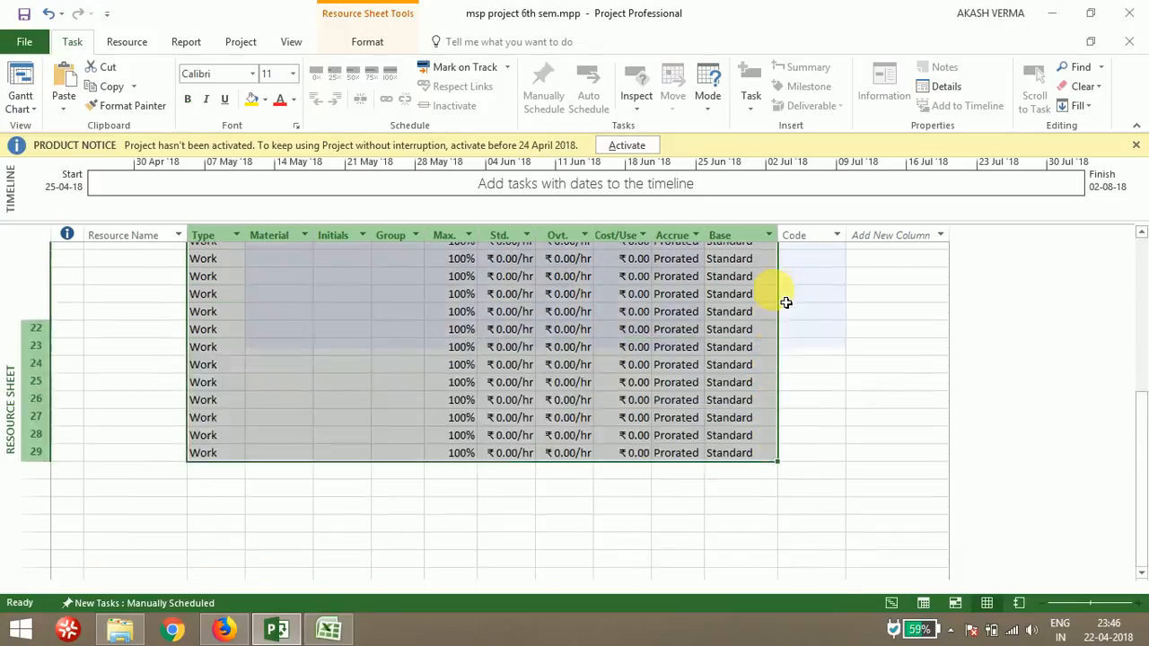
scroll(786, 303, up, 3)
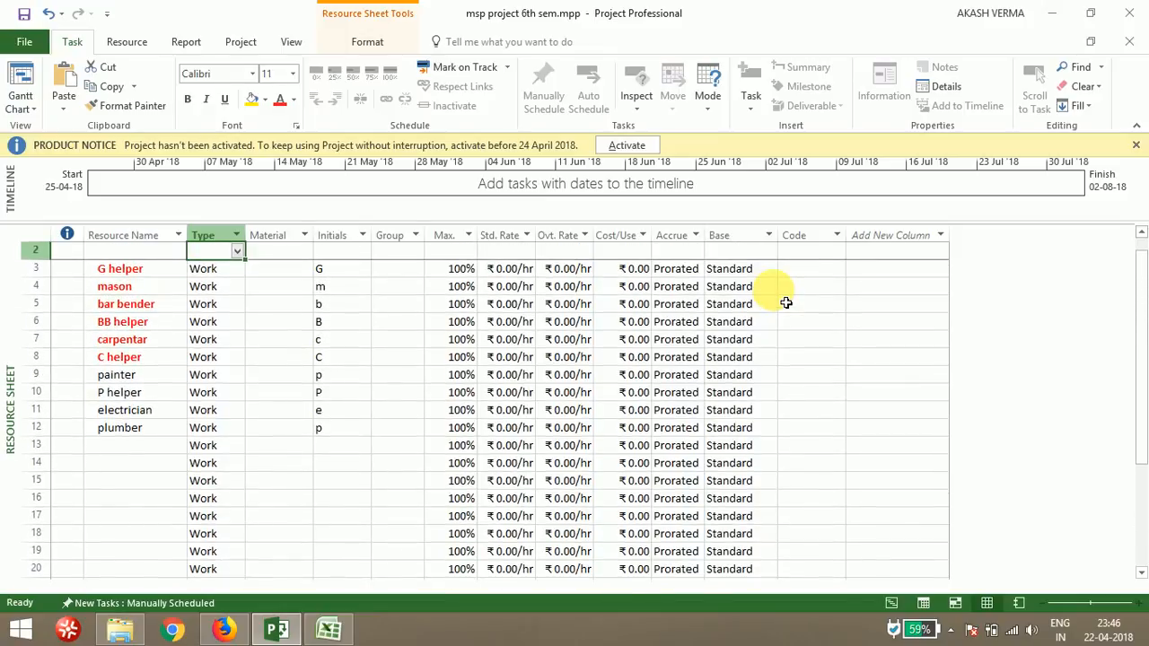
scroll(236, 283, up, 1)
click(236, 269)
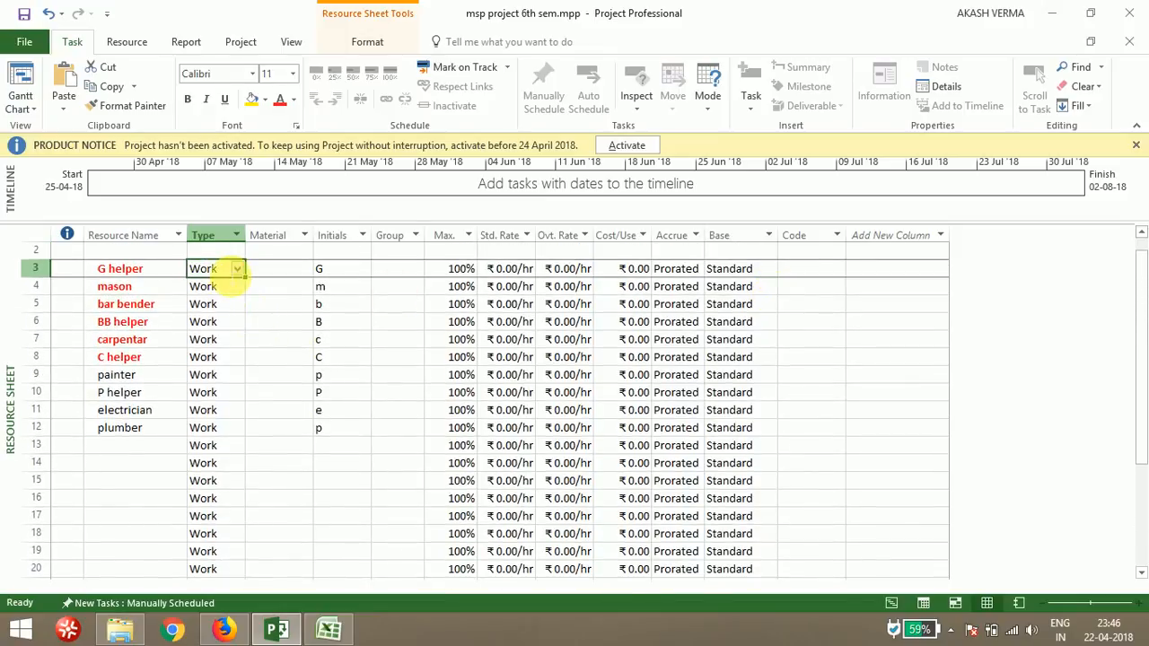
click(239, 273)
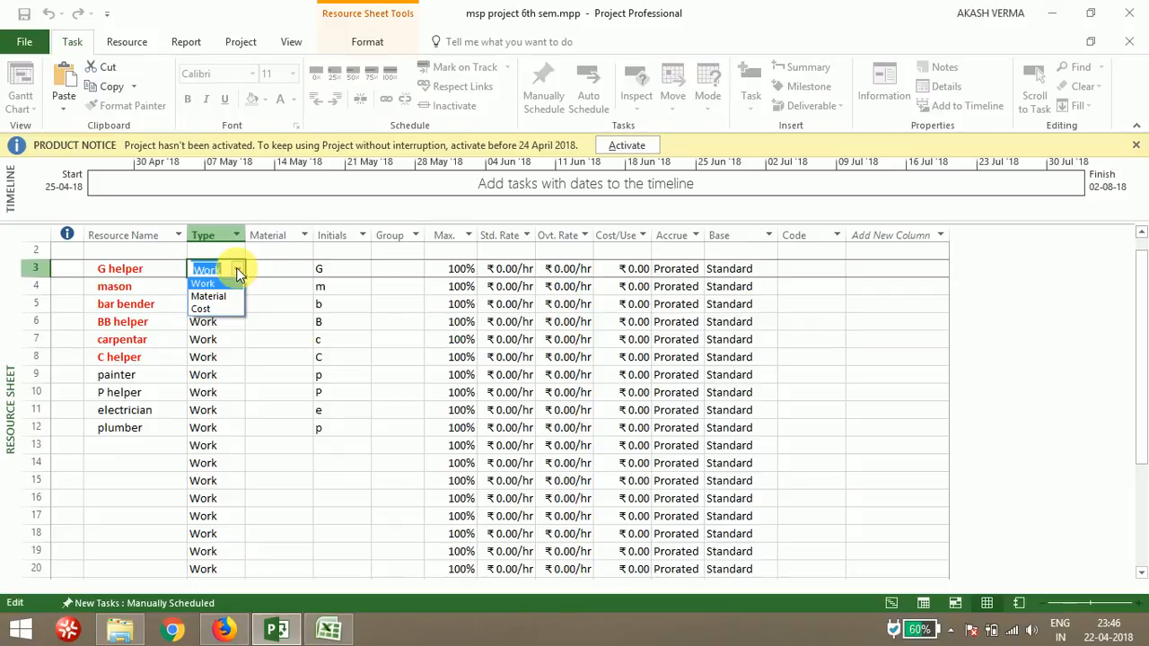
click(238, 272)
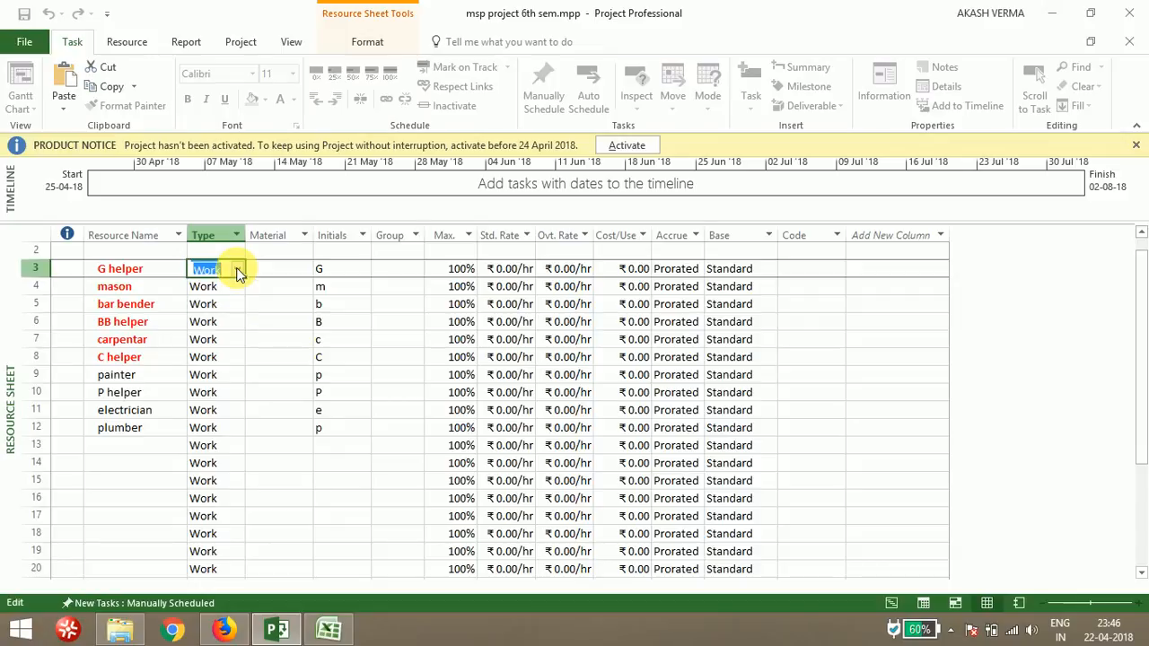
click(238, 429)
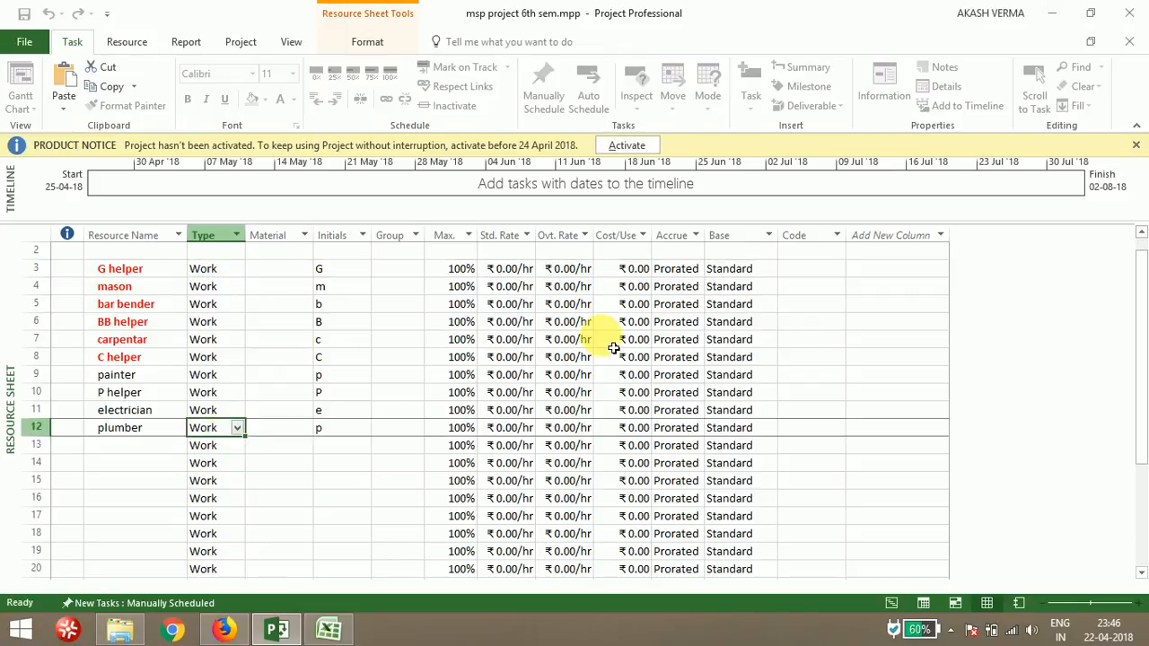
Set standard rates of 50, 80, 80, 50 and 80 per hour for G helper, mason, bar bender, BB helper and carpentar
click(517, 270)
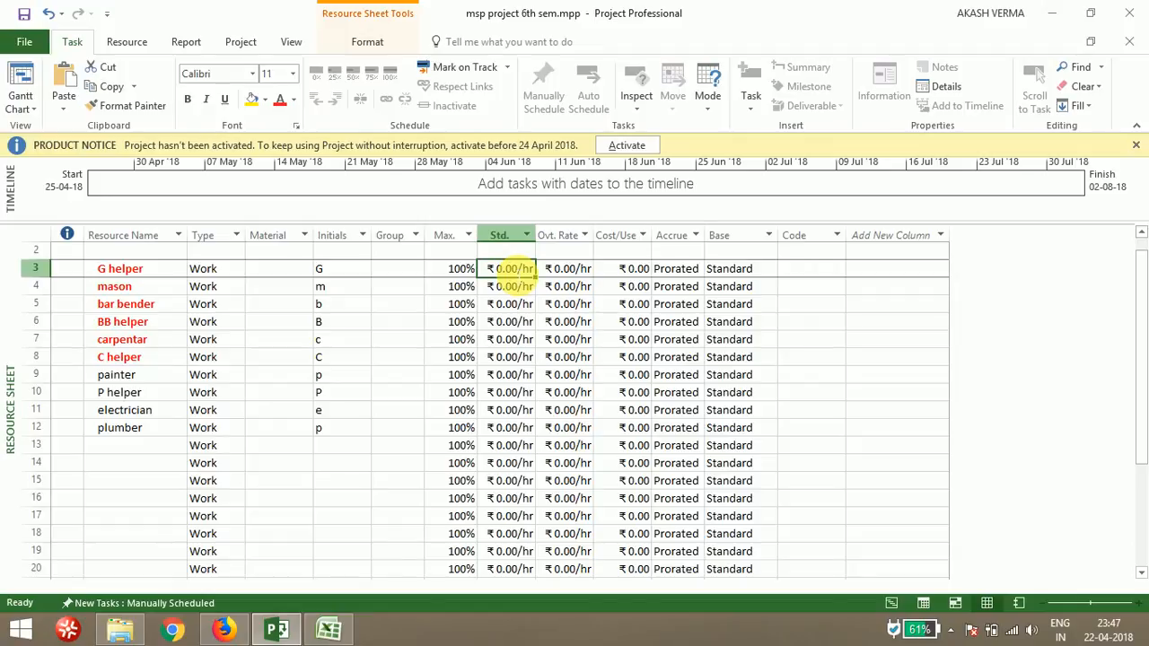
text(50)
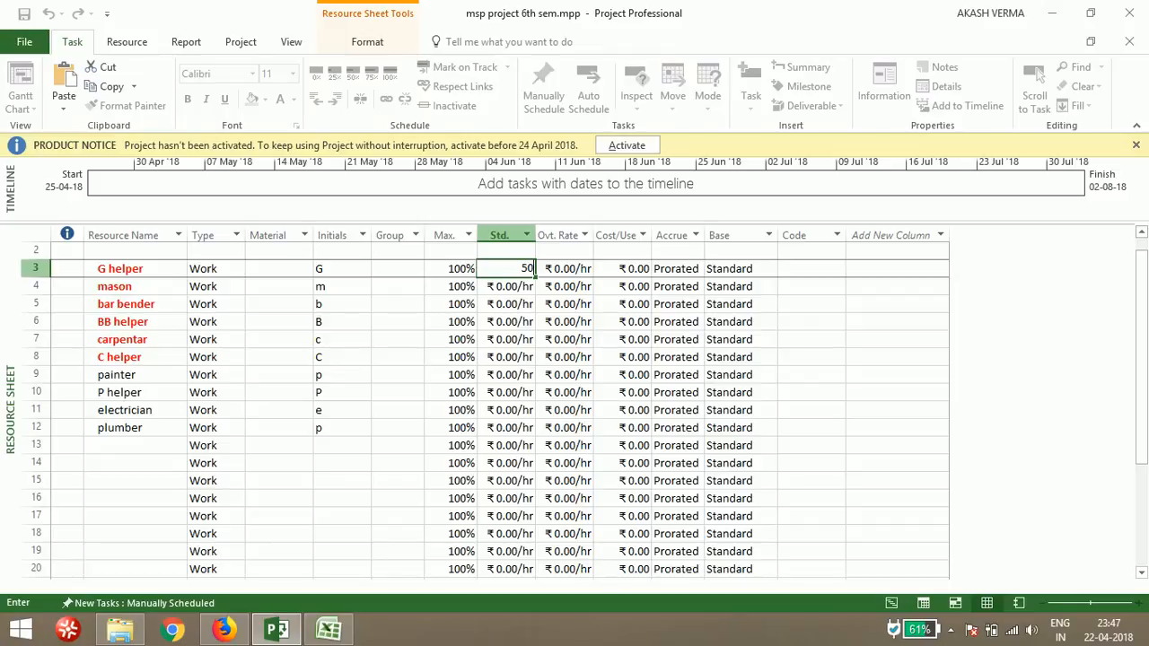
key(Return)
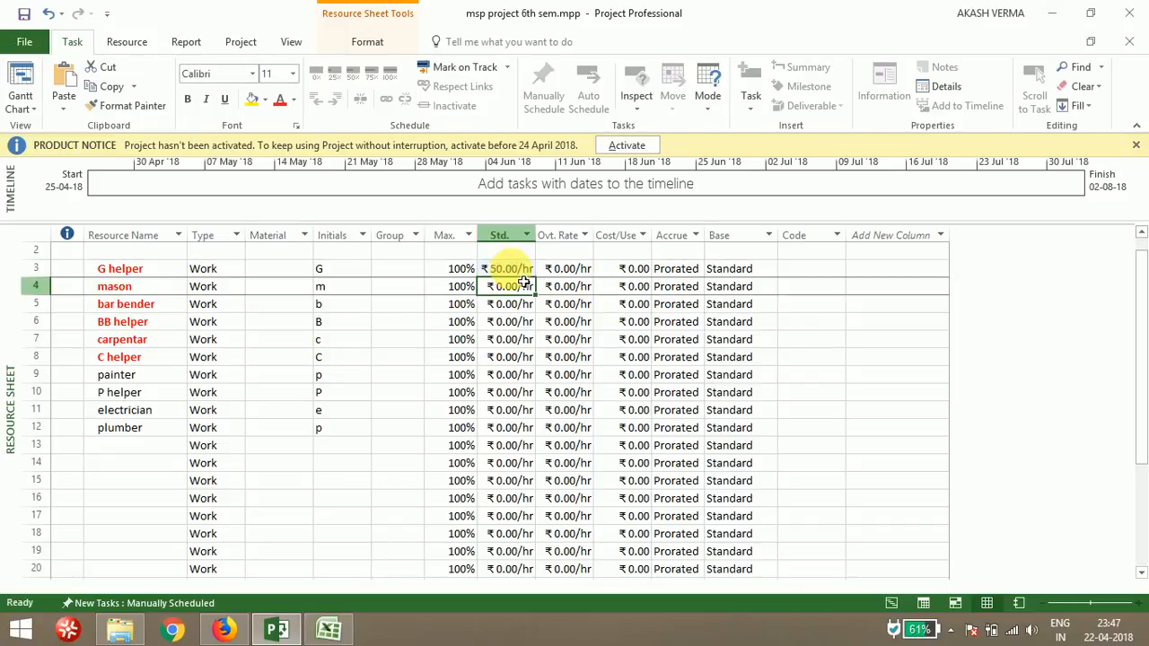
text(80)
key(Return)
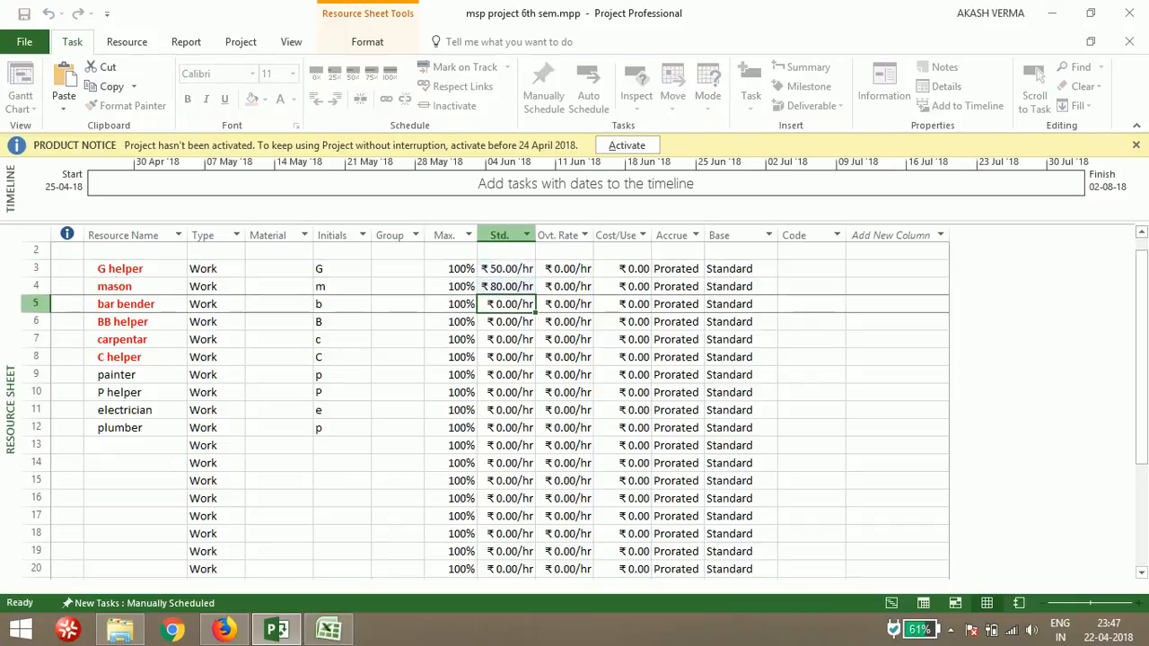
text(80)
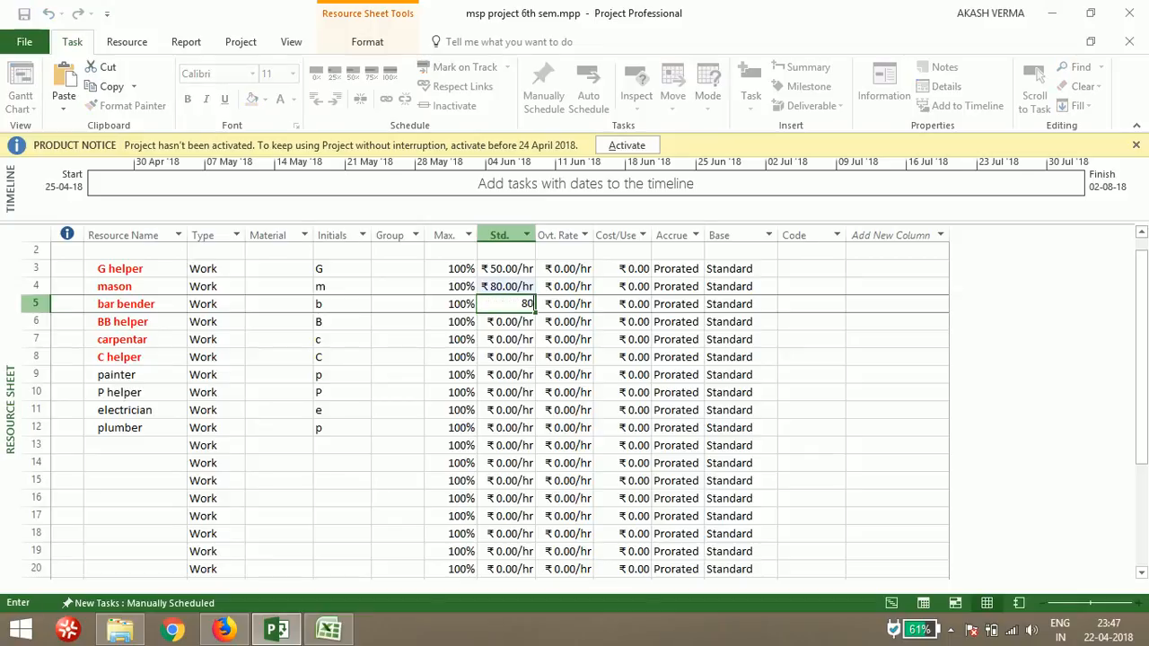
key(Return)
text(50)
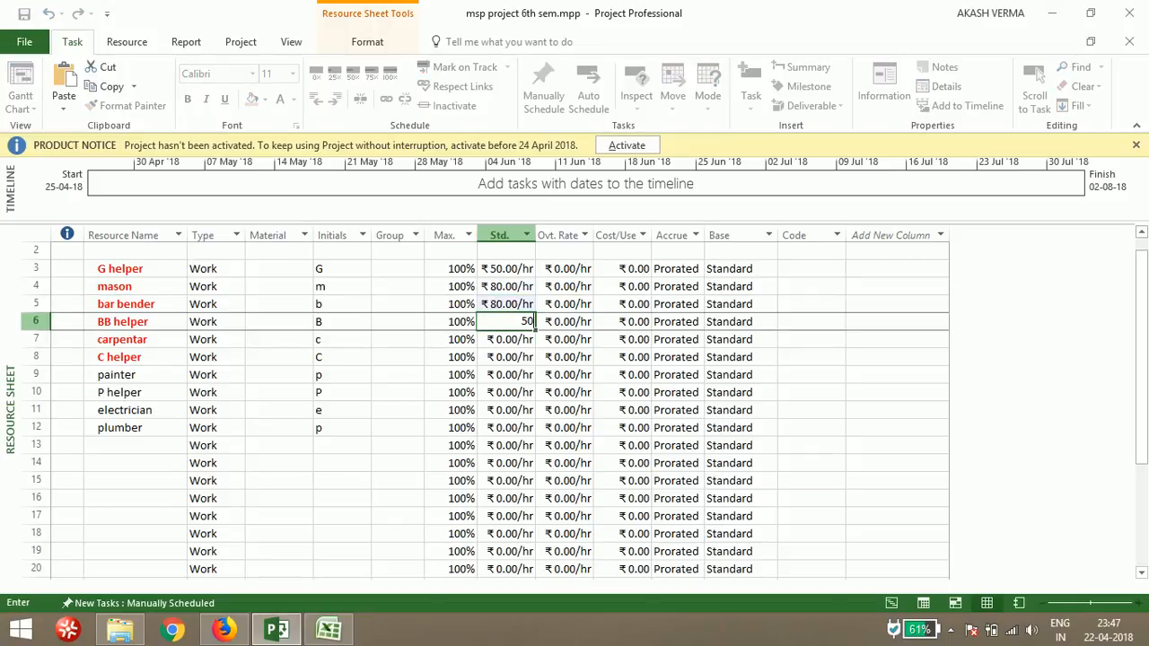
key(Return)
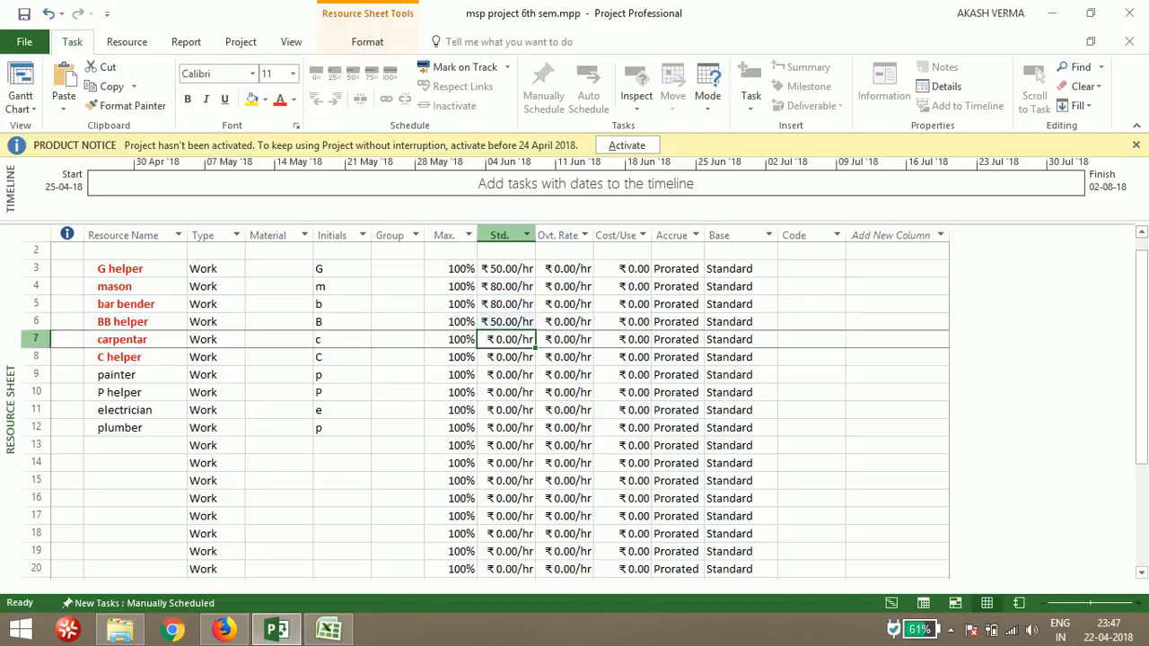
text(80)
key(Return)
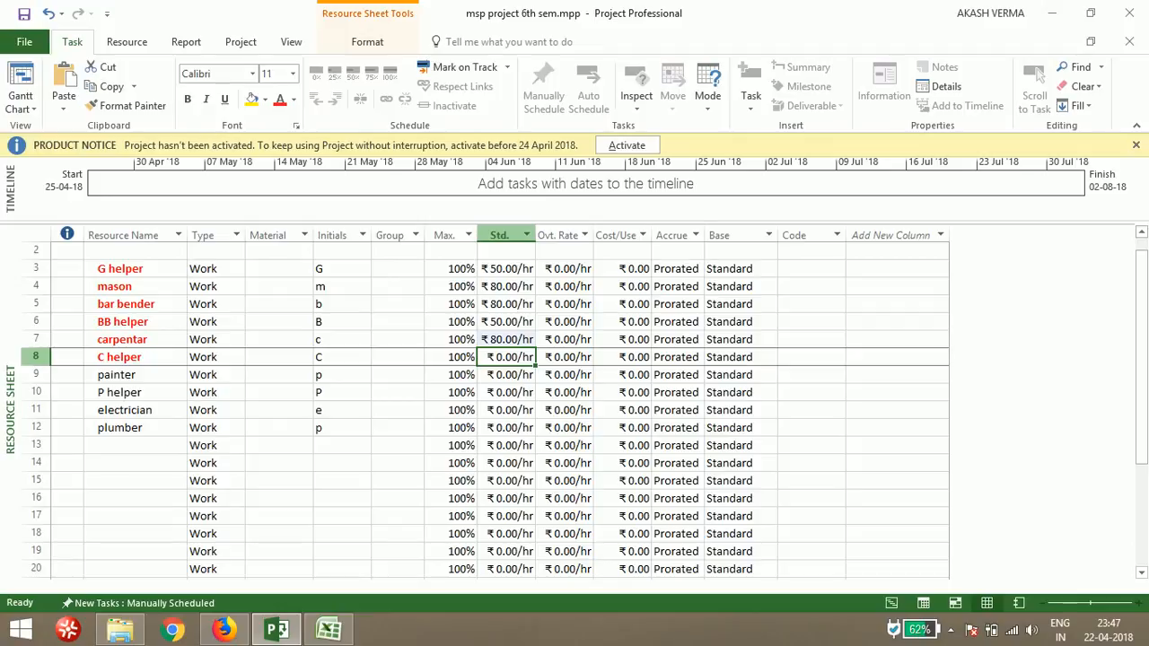
Set standard rates of 50, 80, 50, 80 and 80 per hour for C helper, painter, P helper, electrician and plumber
text(50)
key(Return)
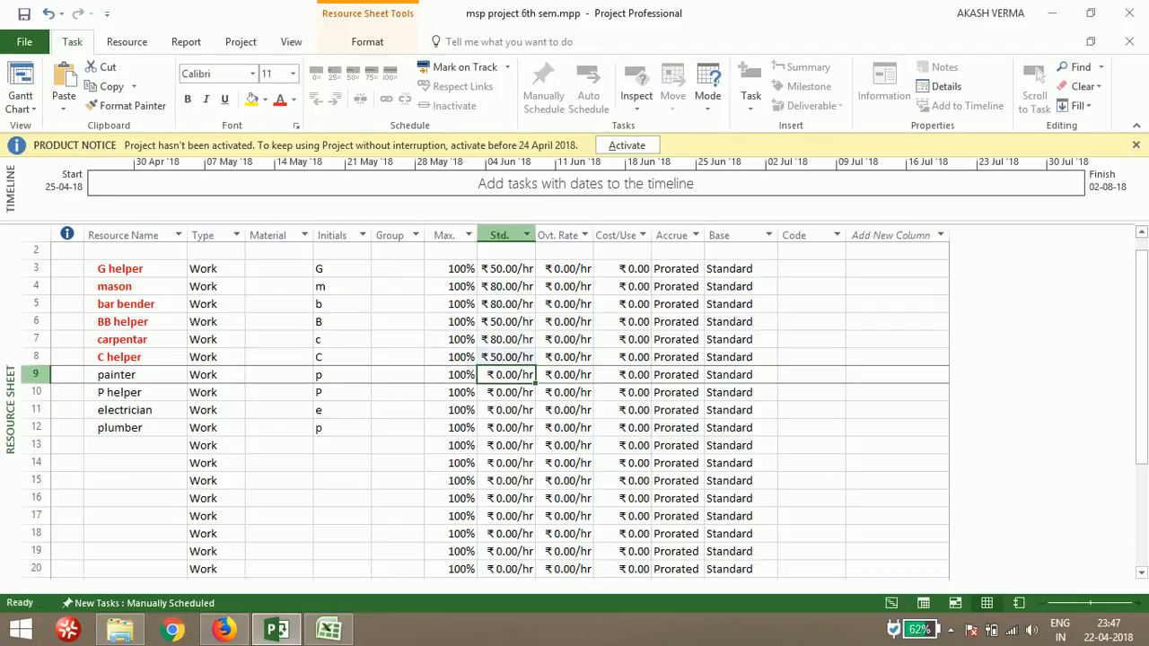
text(80)
key(Return)
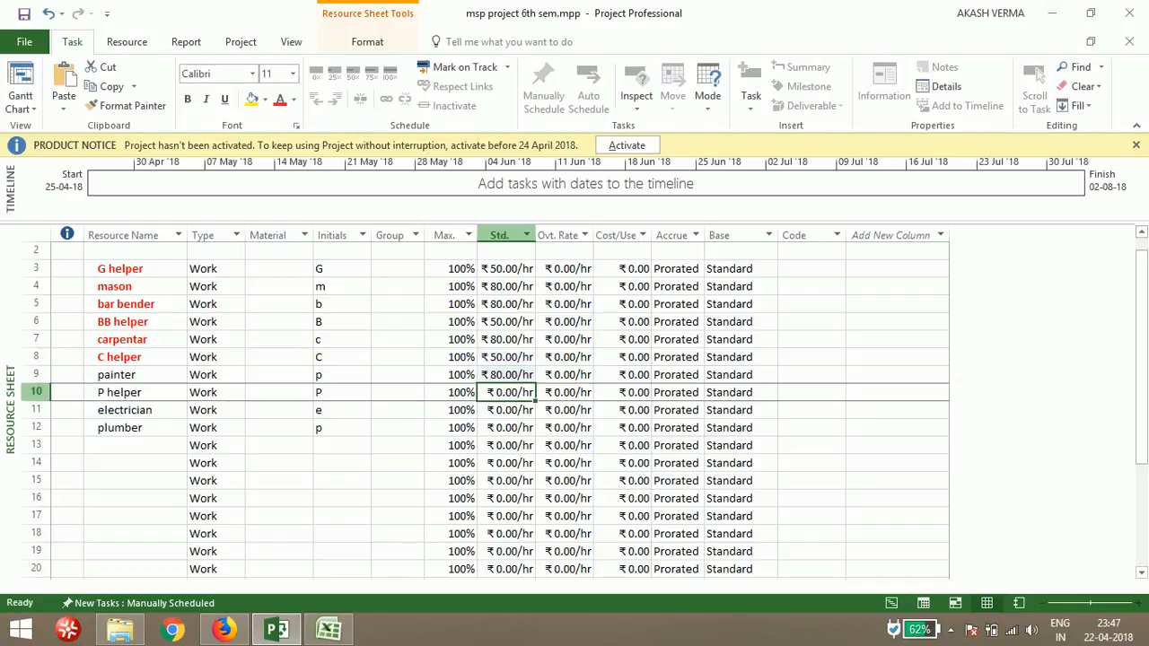
text(50)
key(Return)
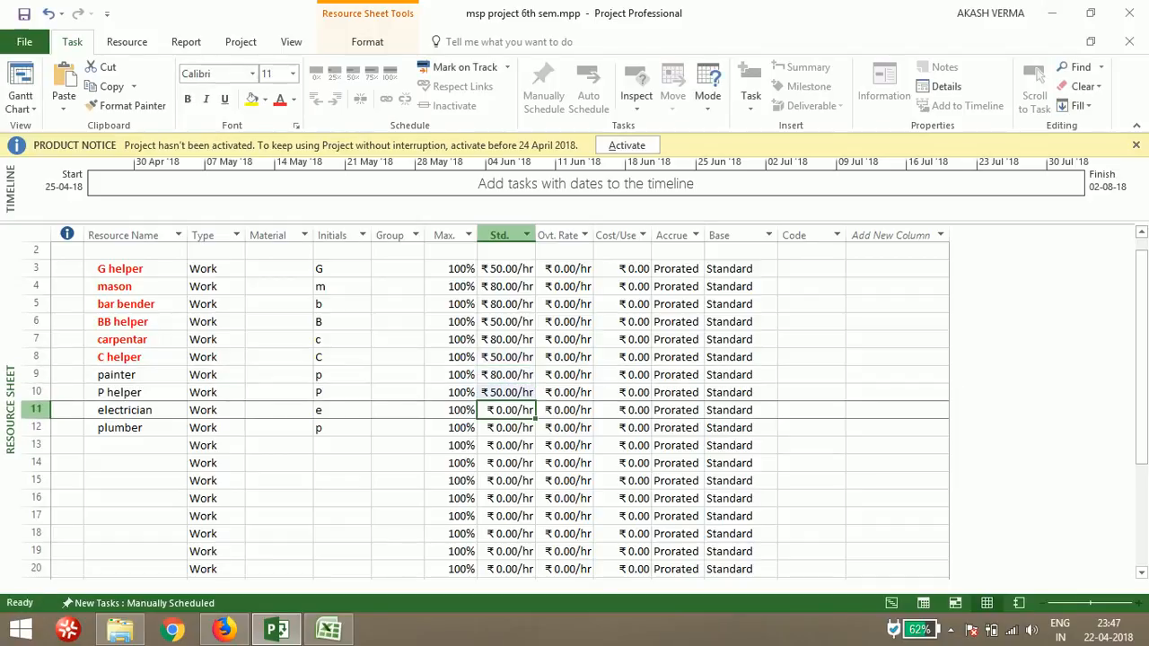
text(80)
key(Return)
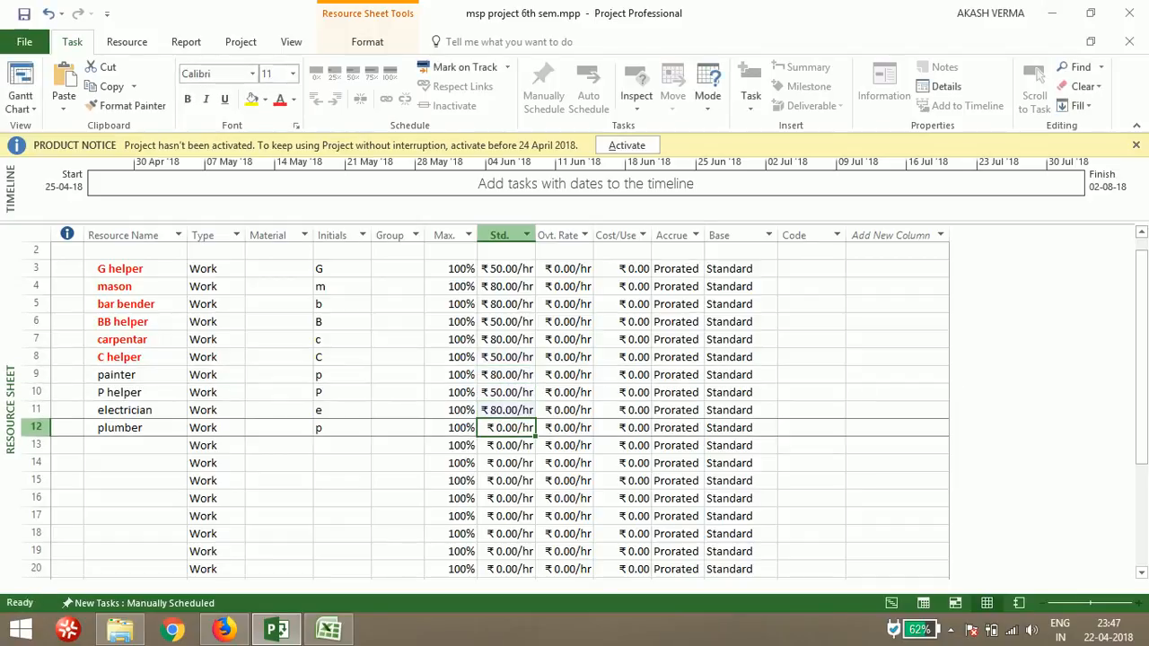
text(80)
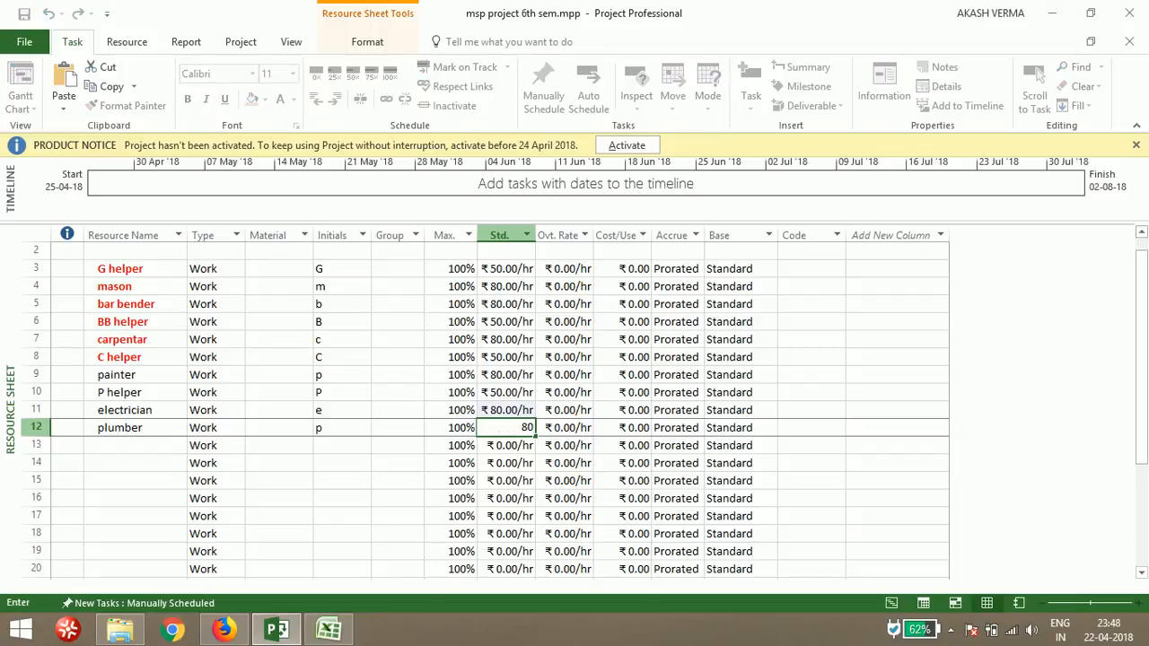
click(417, 482)
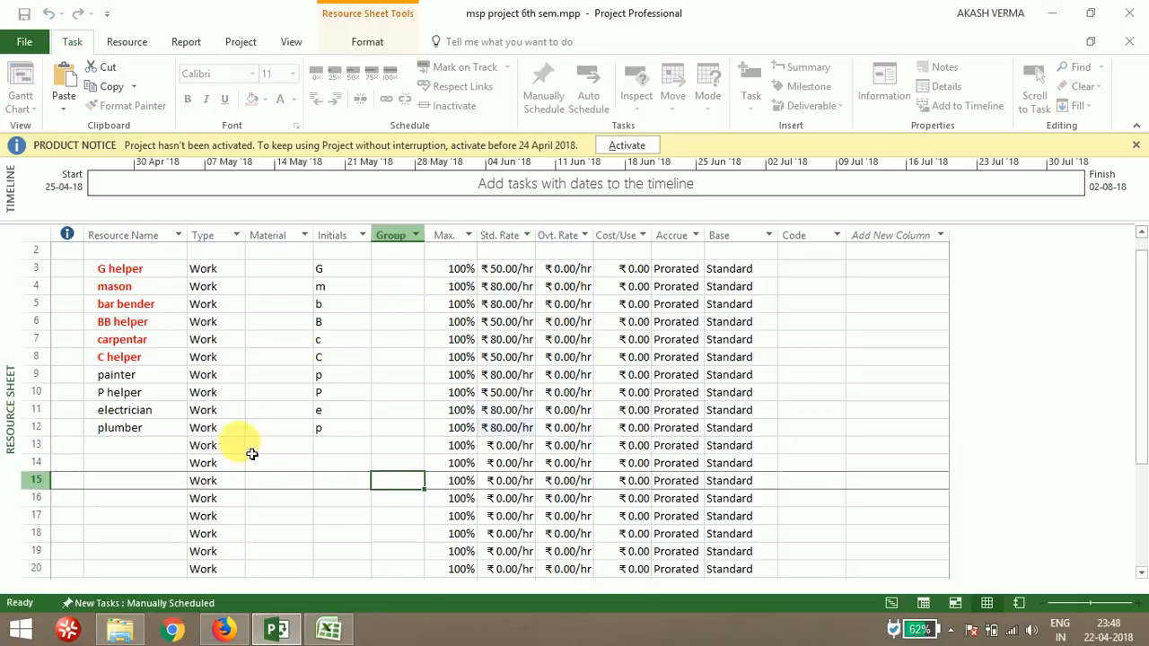
Return to the Gantt Chart view, widen the Resource Names column and assign G helper to the excavation task
click(268, 634)
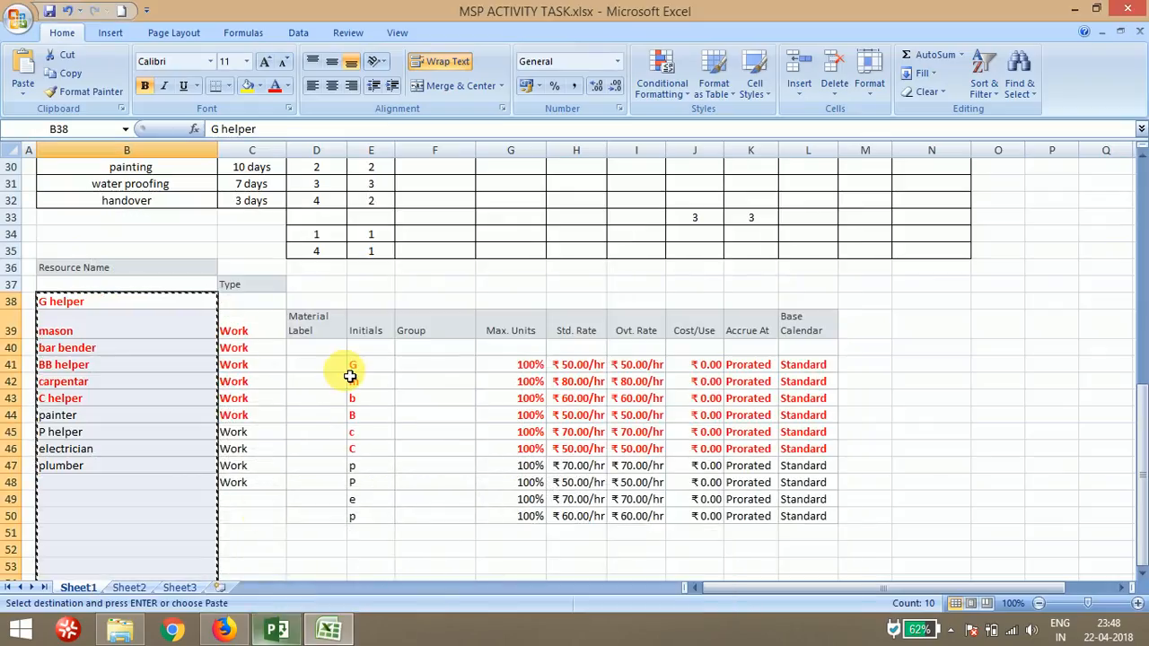
click(276, 634)
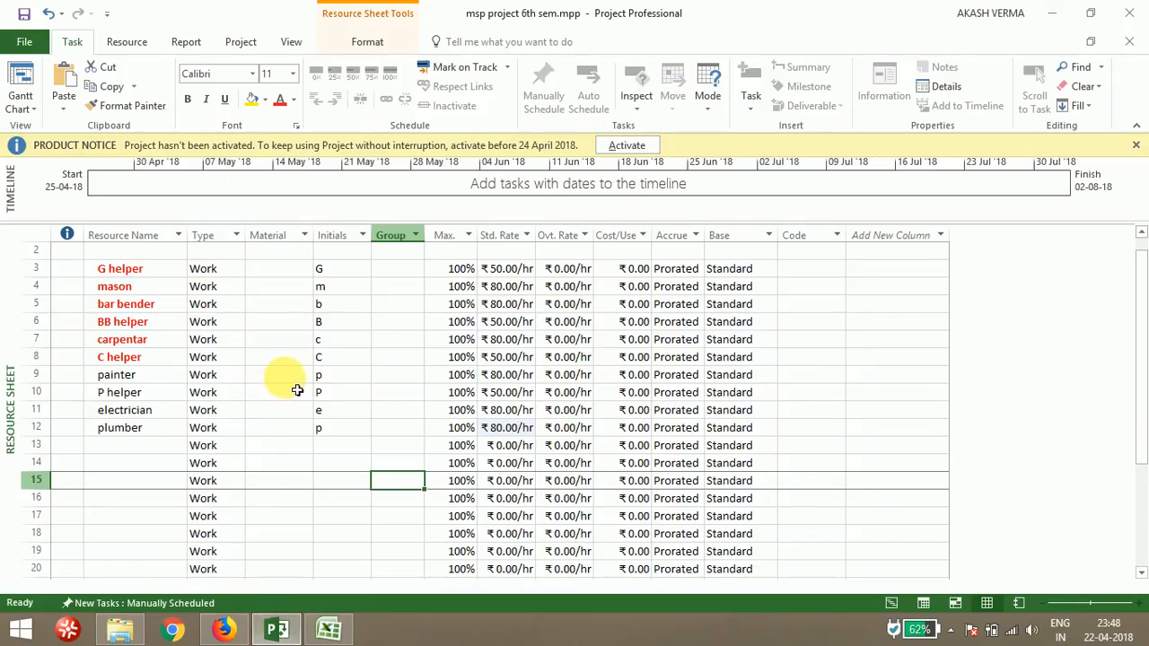
click(891, 604)
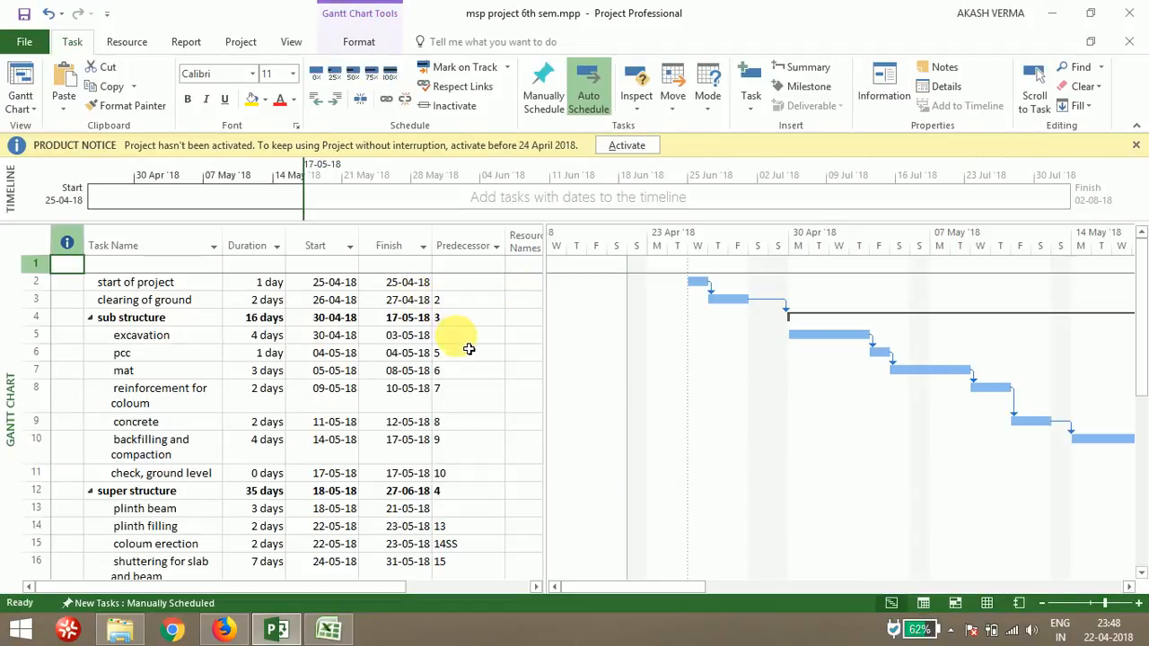
click(519, 336)
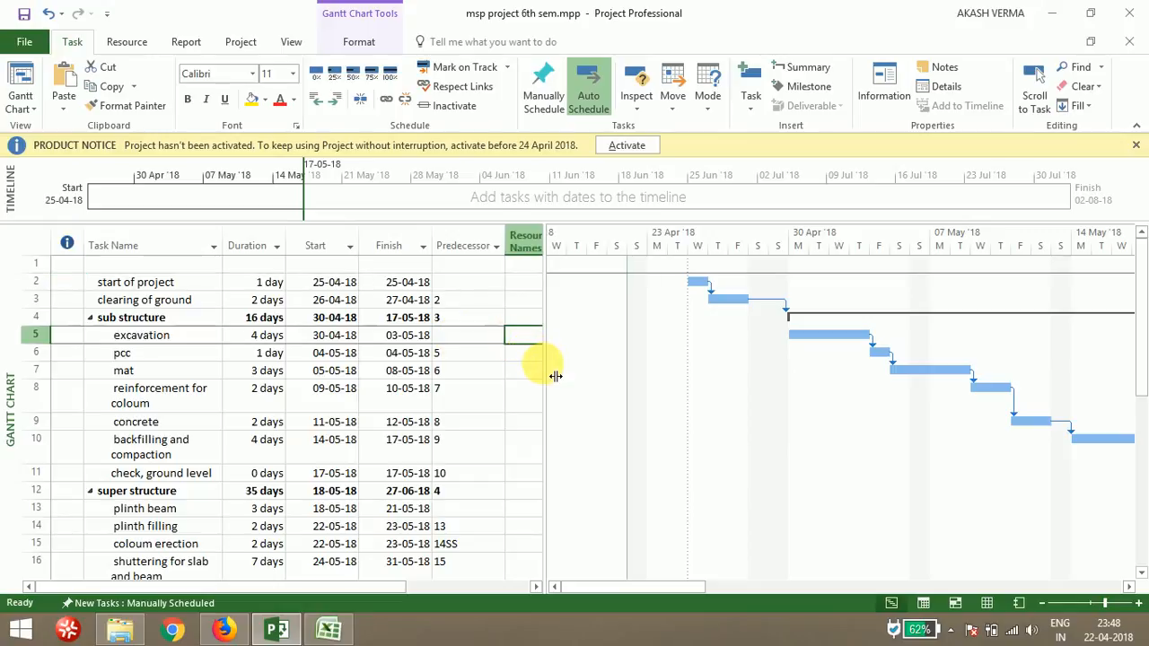
drag(556, 376, 623, 376)
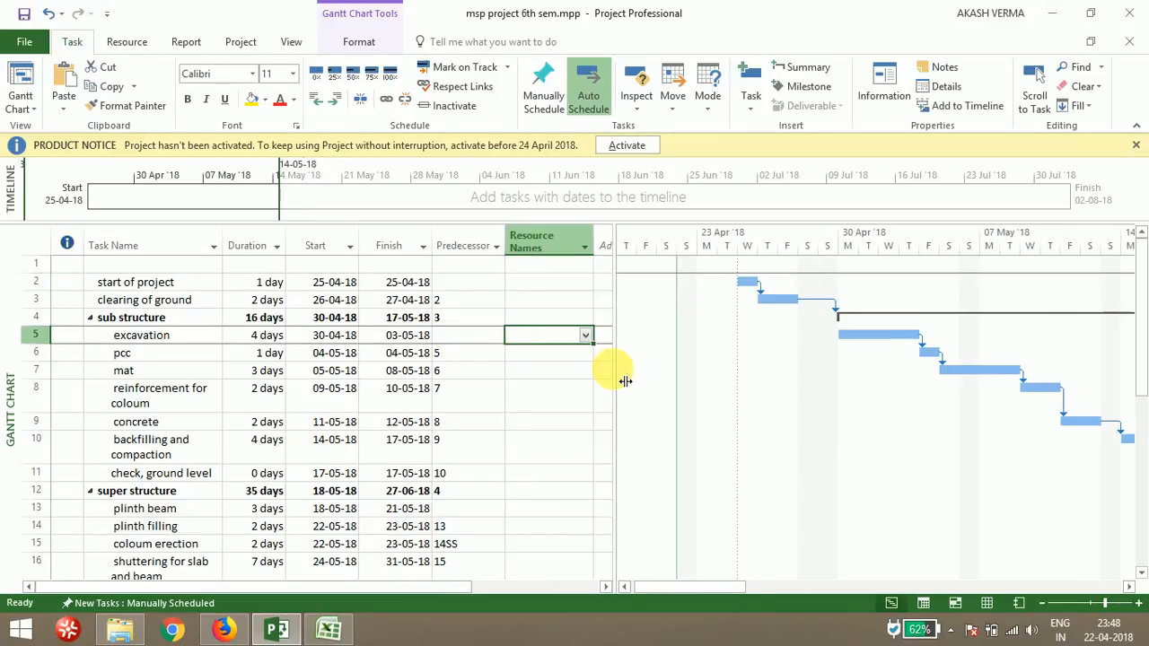
click(585, 338)
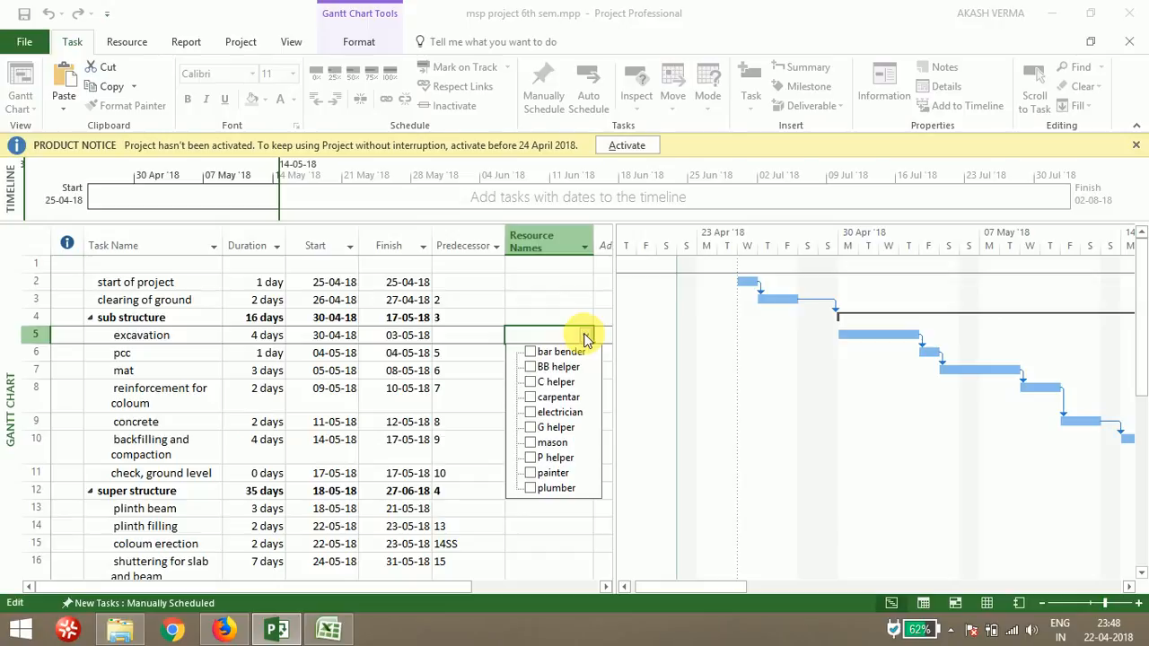
click(533, 429)
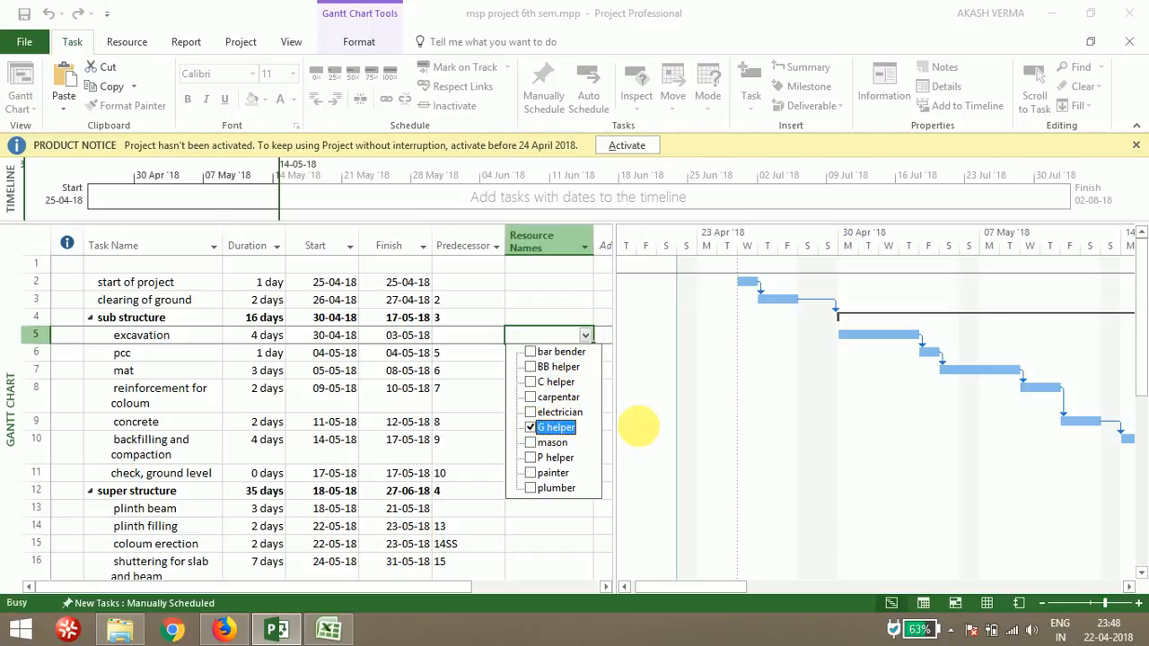
click(559, 356)
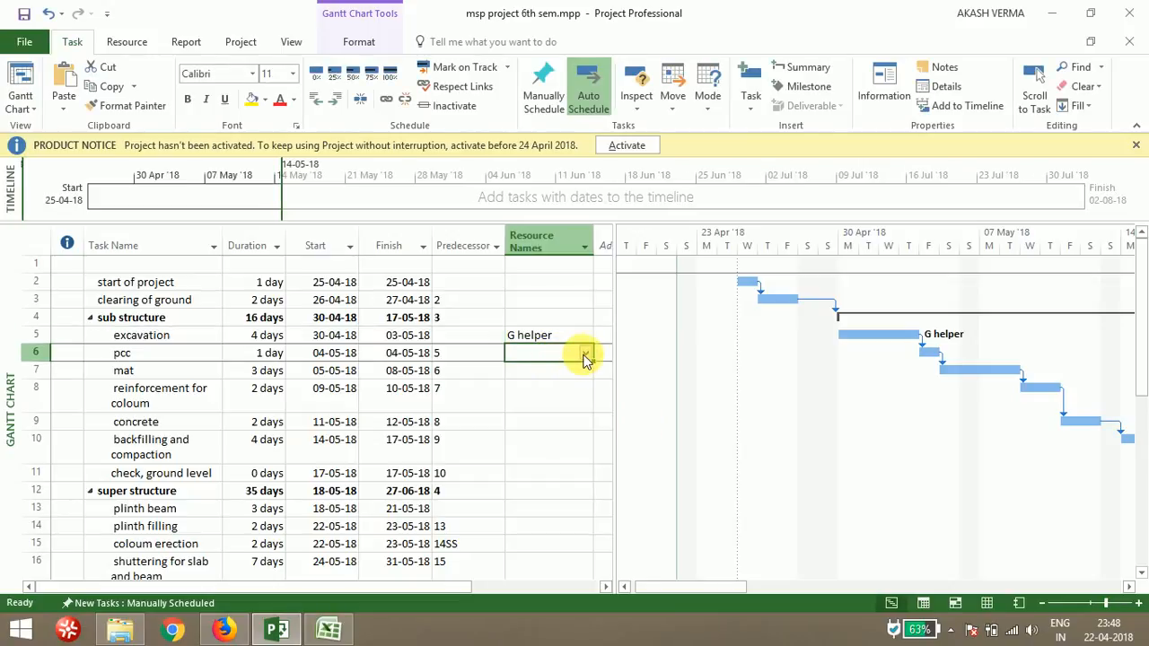
Assign G helper and mason as resources to the pcc task
click(584, 356)
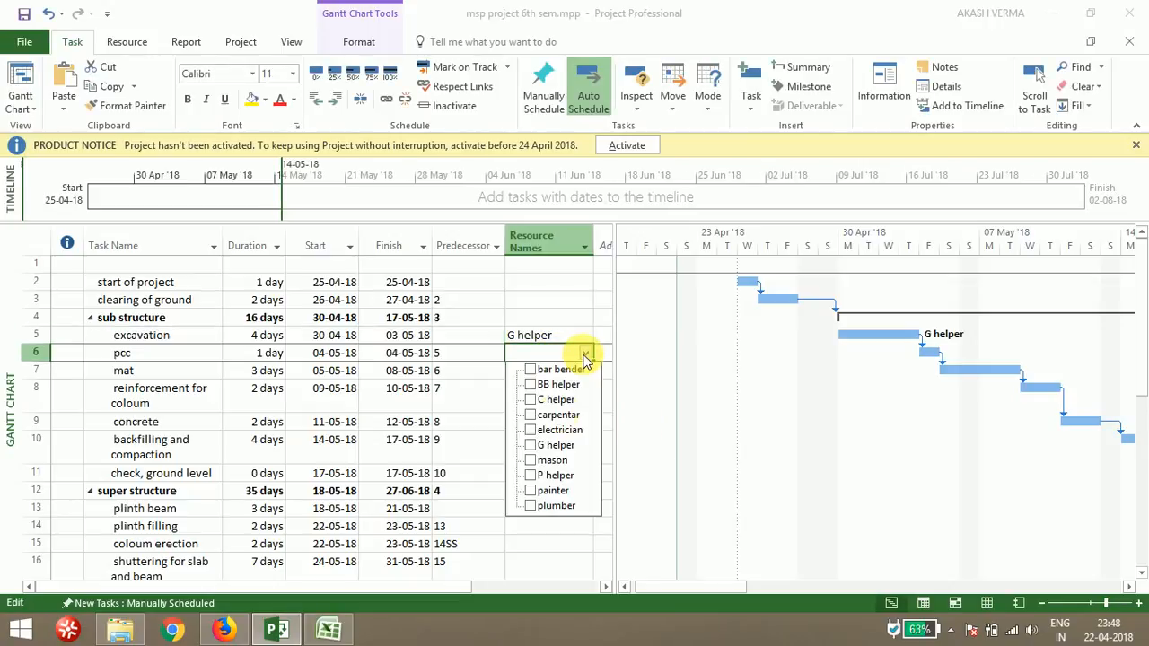
click(550, 447)
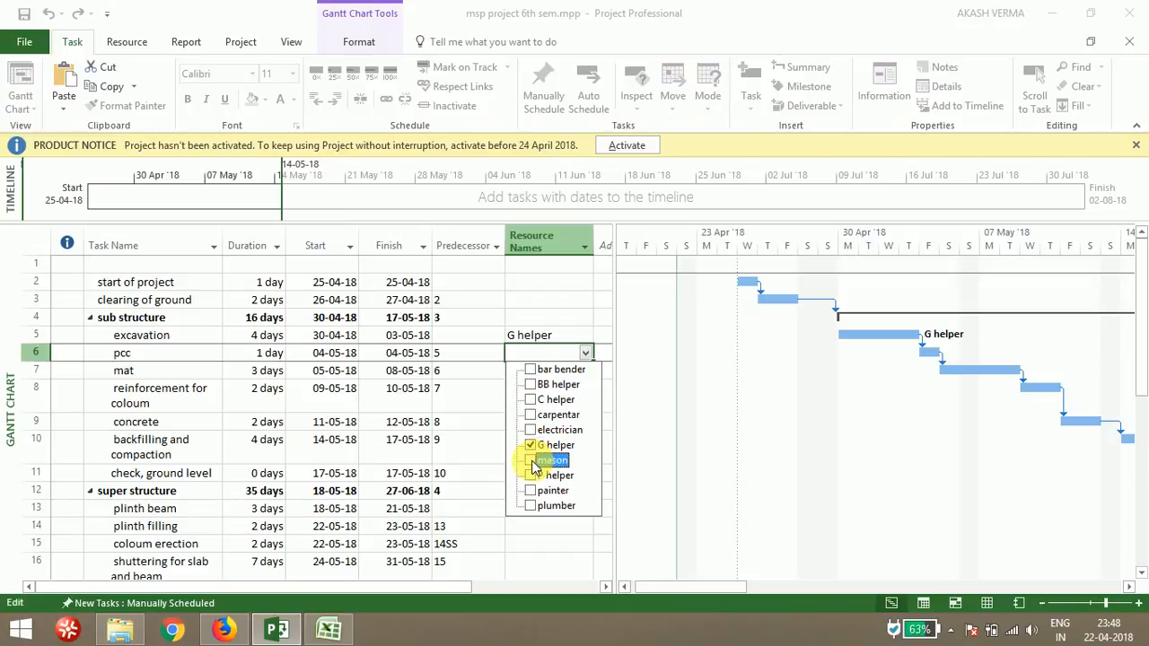
click(532, 460)
click(649, 469)
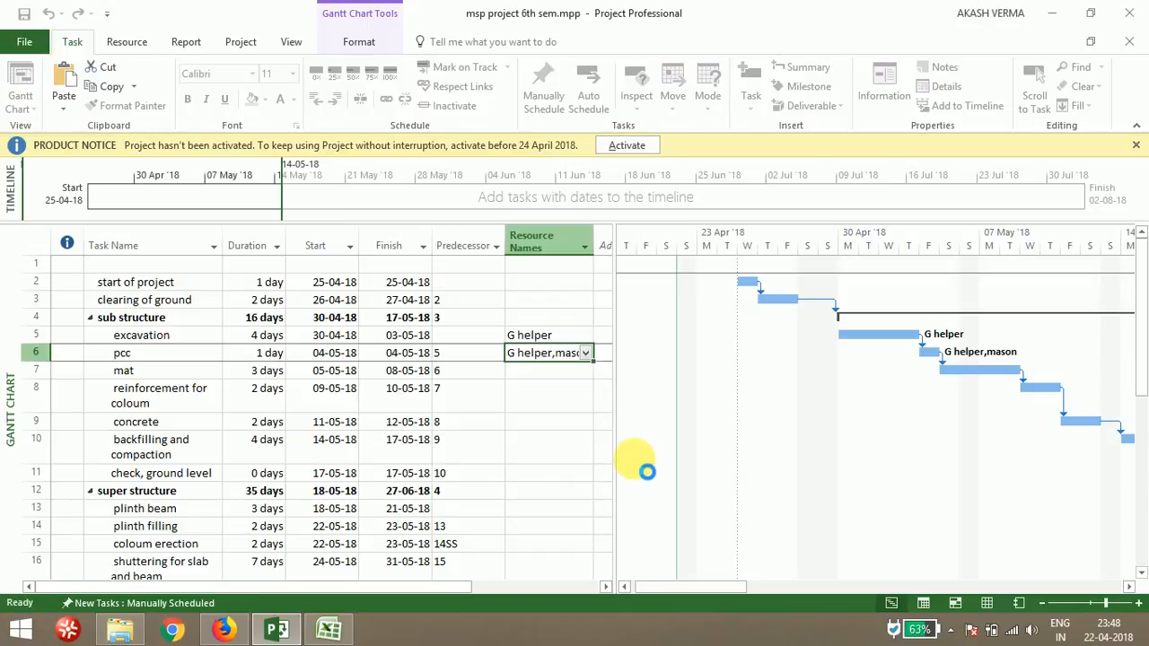
click(561, 429)
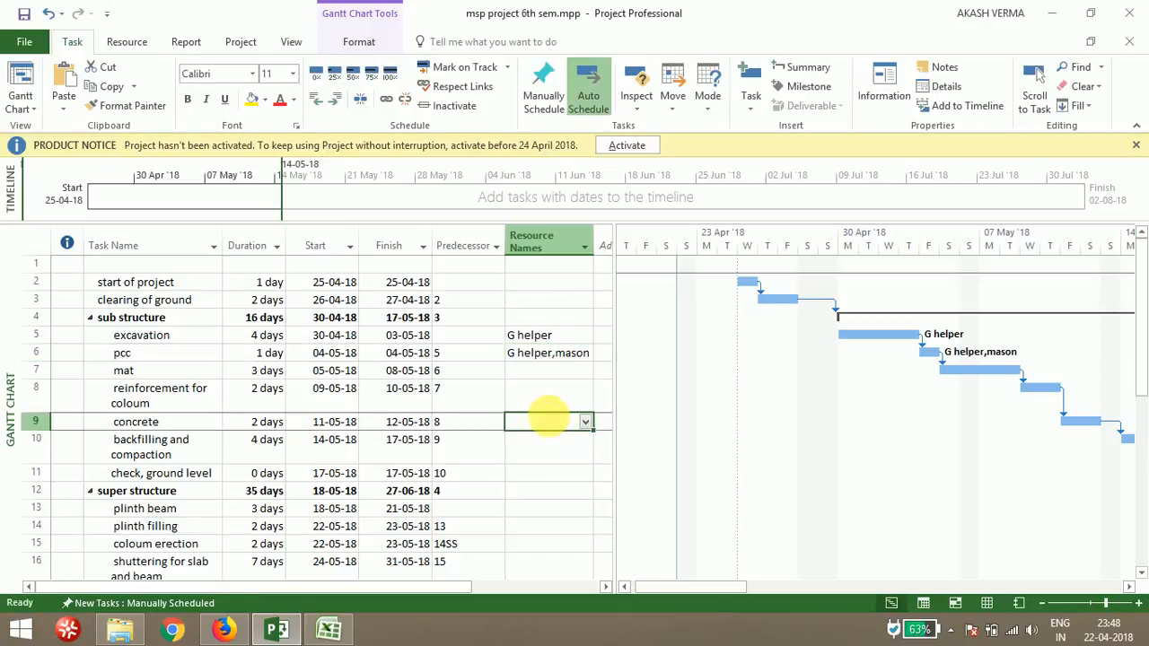
Assign G helper and mason as resources to the concrete task
click(585, 424)
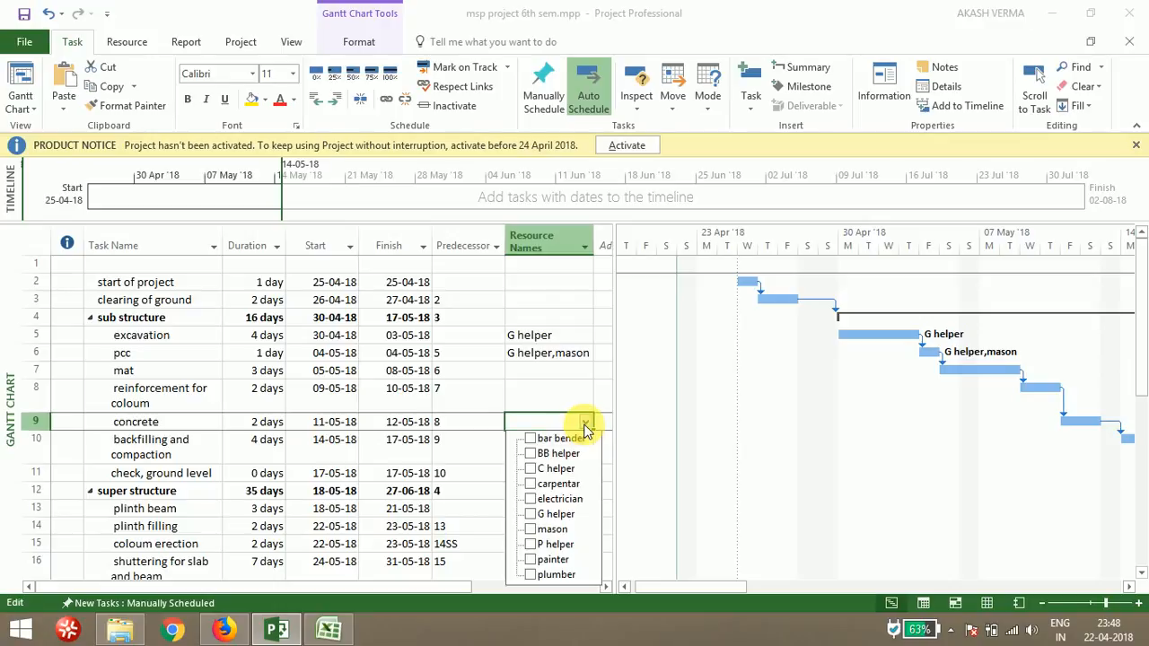
click(531, 514)
click(530, 530)
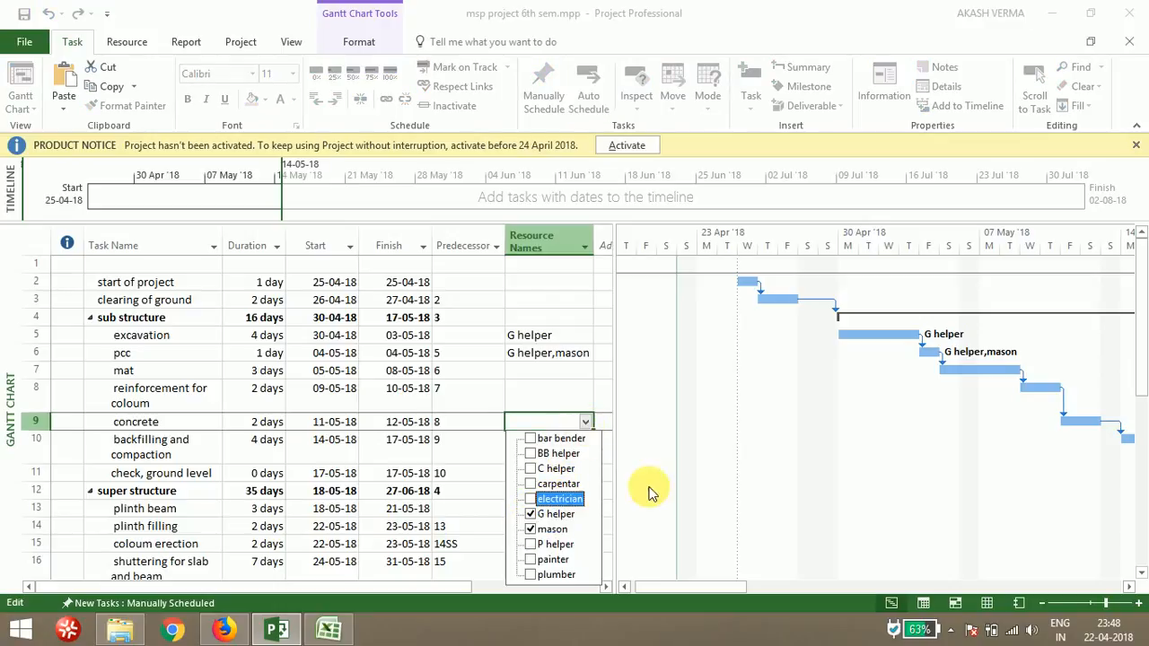
click(585, 422)
click(572, 406)
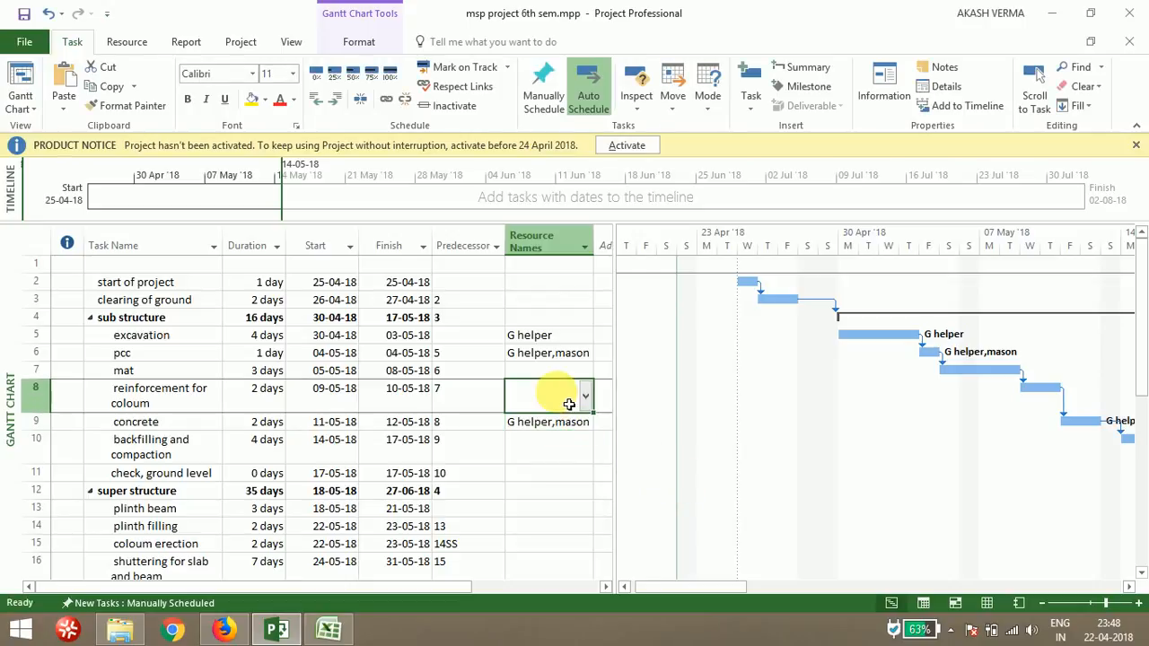
Assign bar bender, BB helper, C helper, carpentar, G helper and mason as resources to the reinforcement for coloum task
click(584, 400)
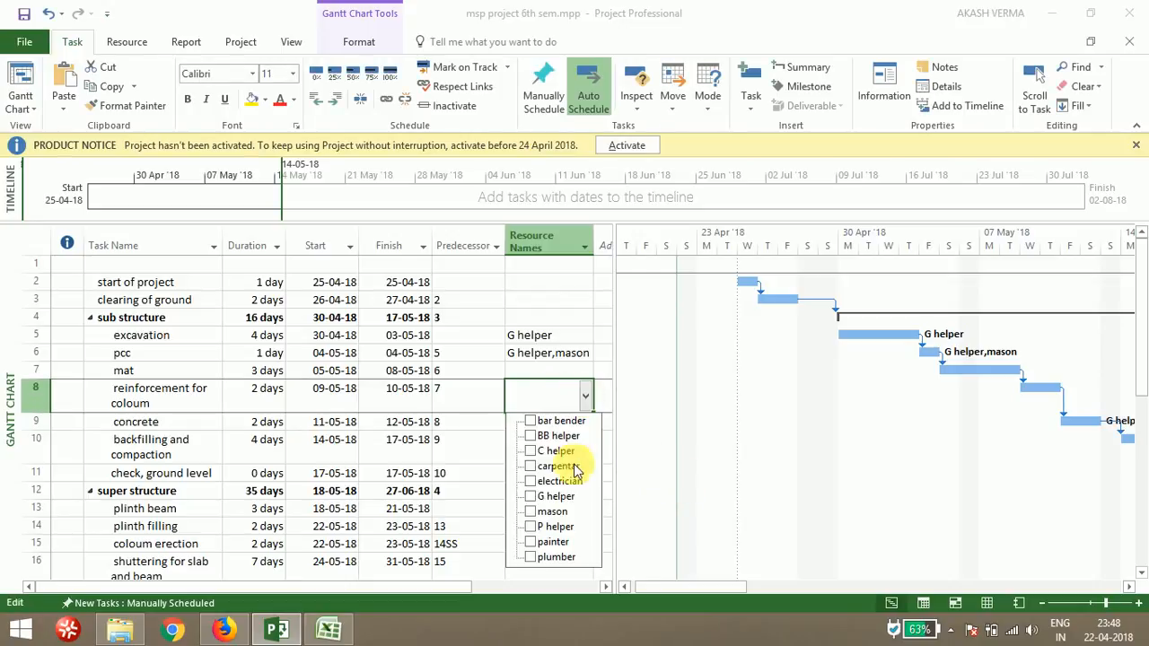
click(563, 455)
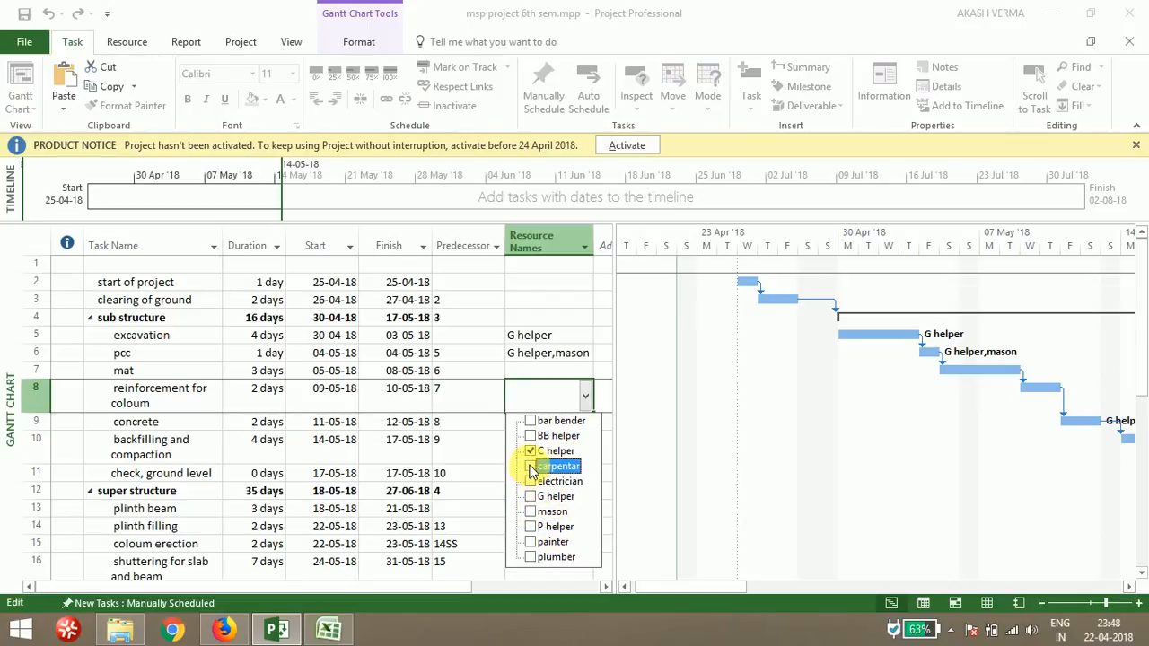
click(530, 467)
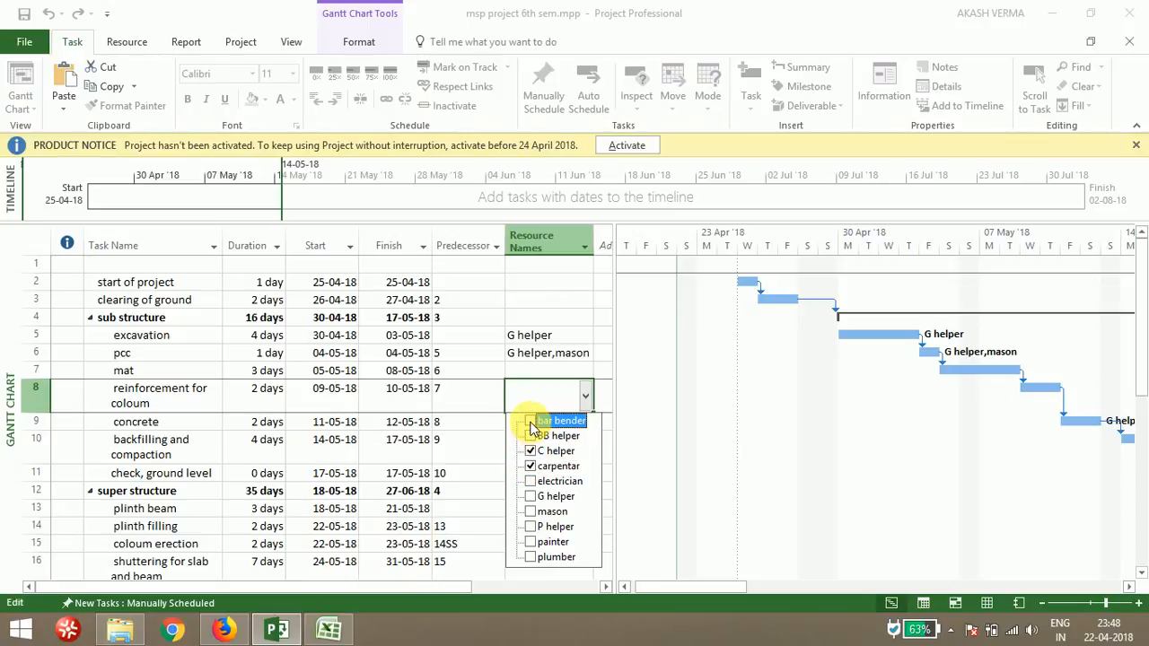
click(530, 421)
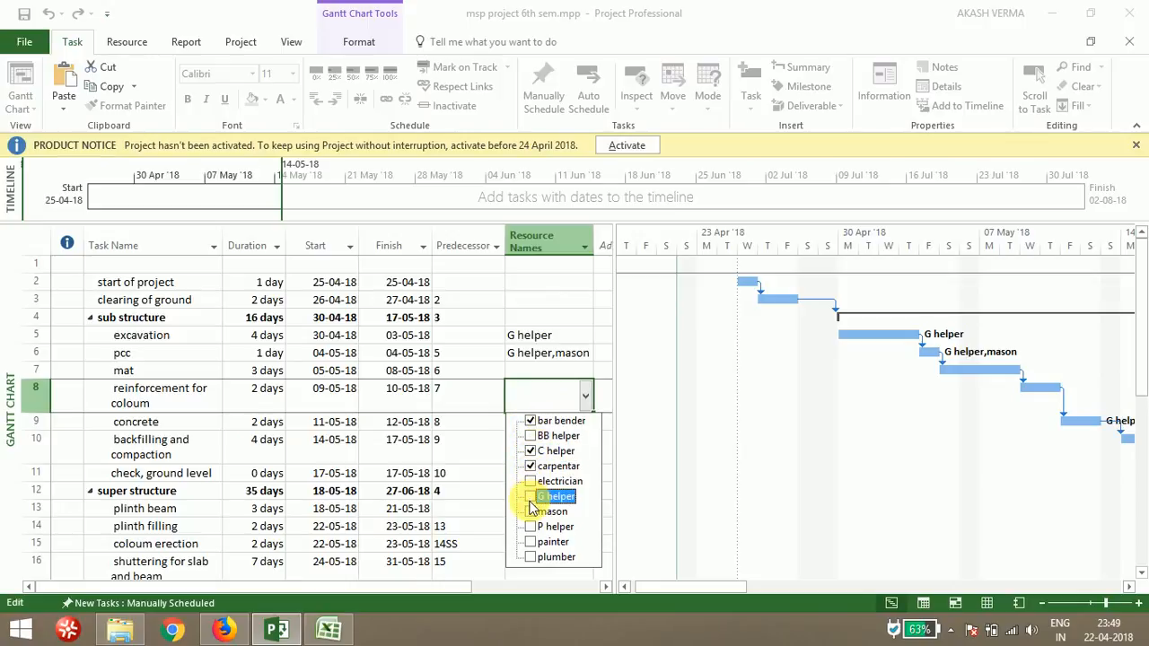
click(531, 436)
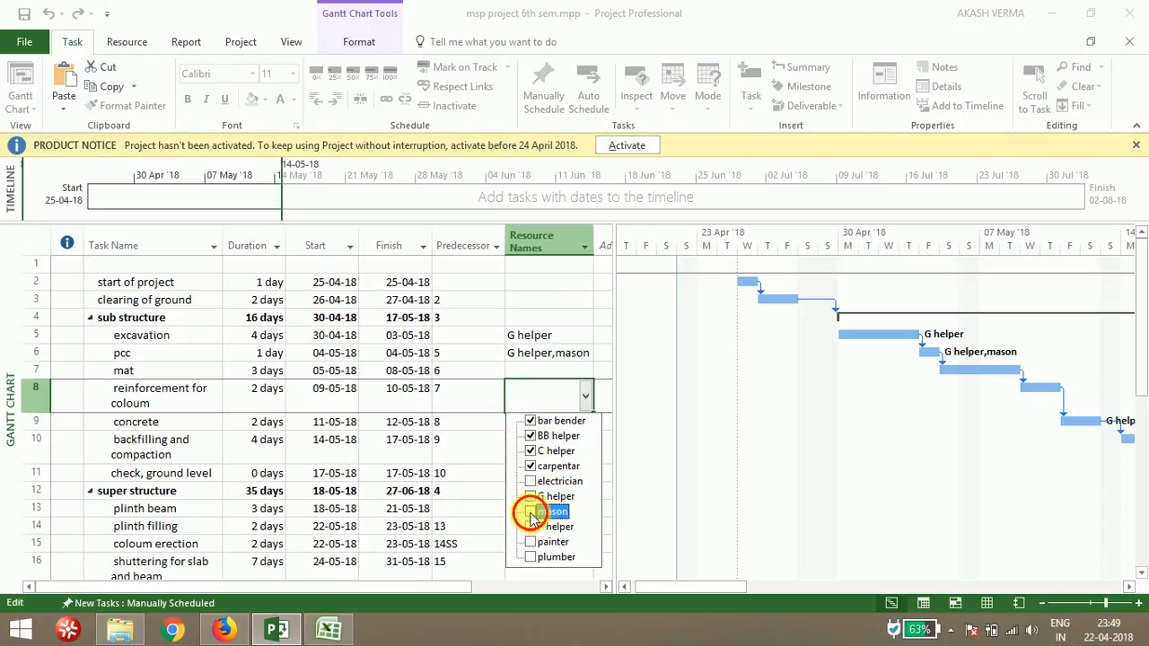
click(531, 512)
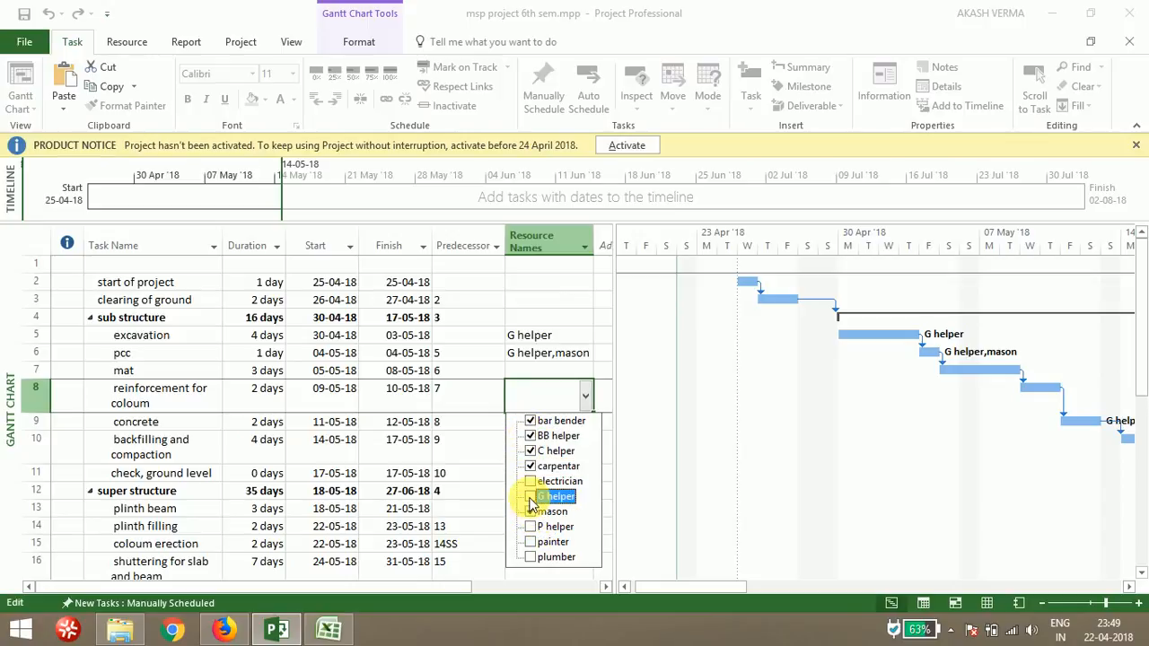
click(638, 475)
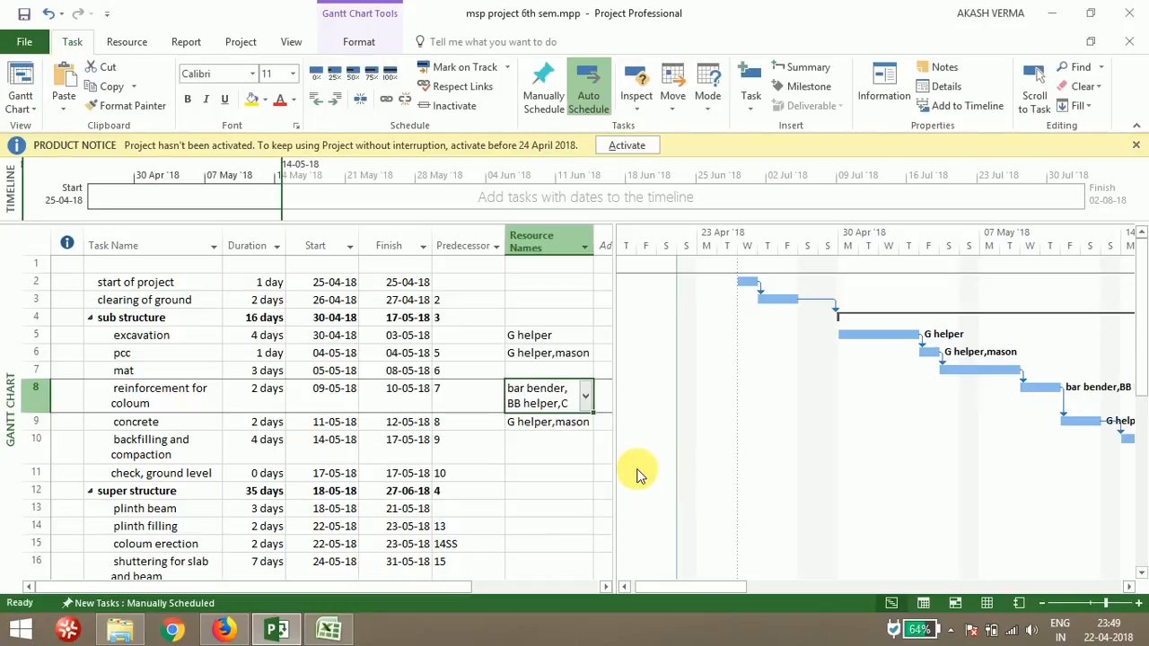
Switch to the MSP ACTIVITY TASK spreadsheet and review the resource requirements listed for each task
click(330, 630)
click(425, 503)
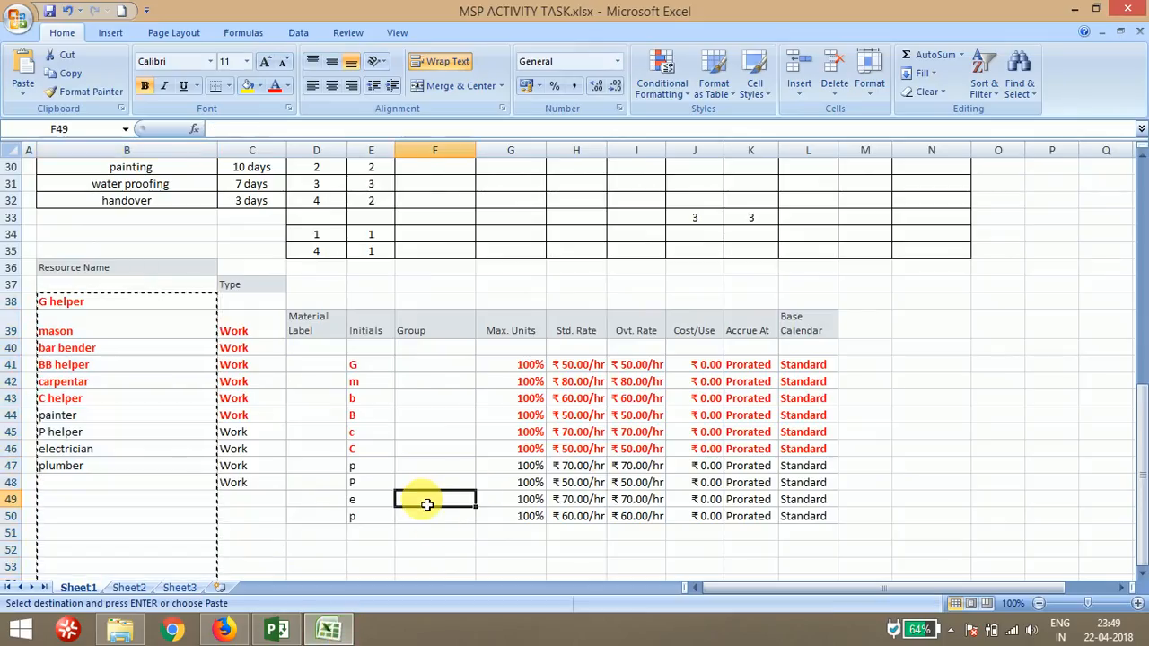
key(Up)
key(Up)
key(Up)
key(Up)
key(Up)
key(Up)
key(Up)
key(Up)
key(Up)
key(Up)
key(Up)
key(Up)
key(Up)
key(Up)
key(Up)
key(Up)
key(Up)
key(Up)
key(Up)
key(Up)
key(Up)
key(Up)
key(Up)
key(Up)
key(Up)
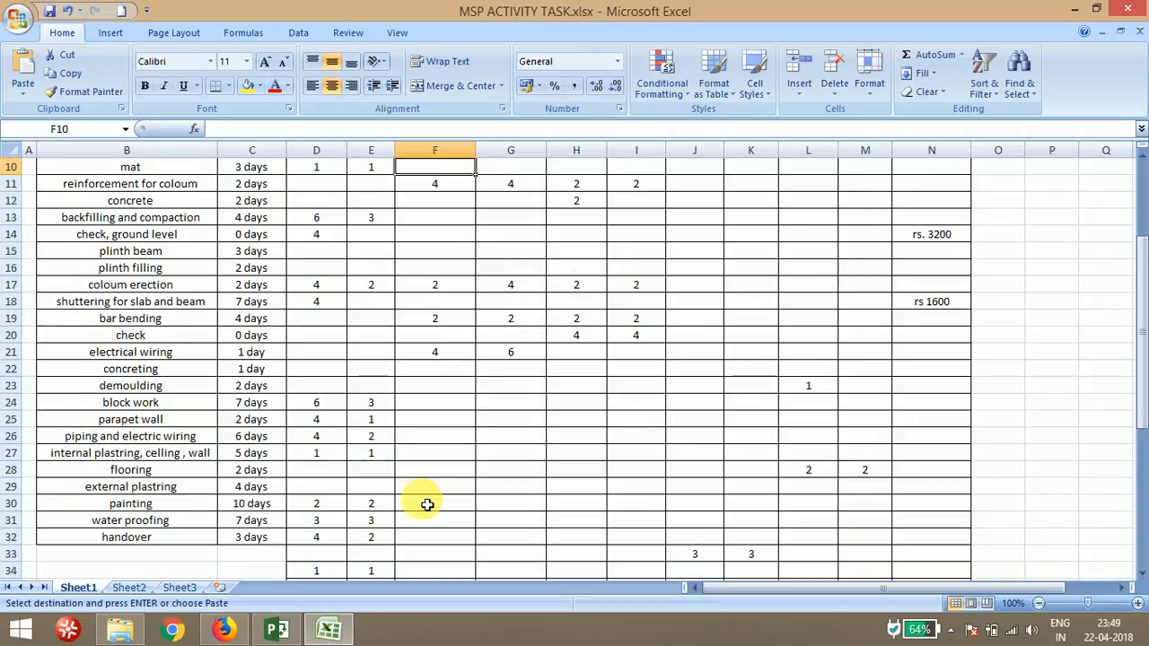
key(Up)
key(Up)
key(Up)
key(Up)
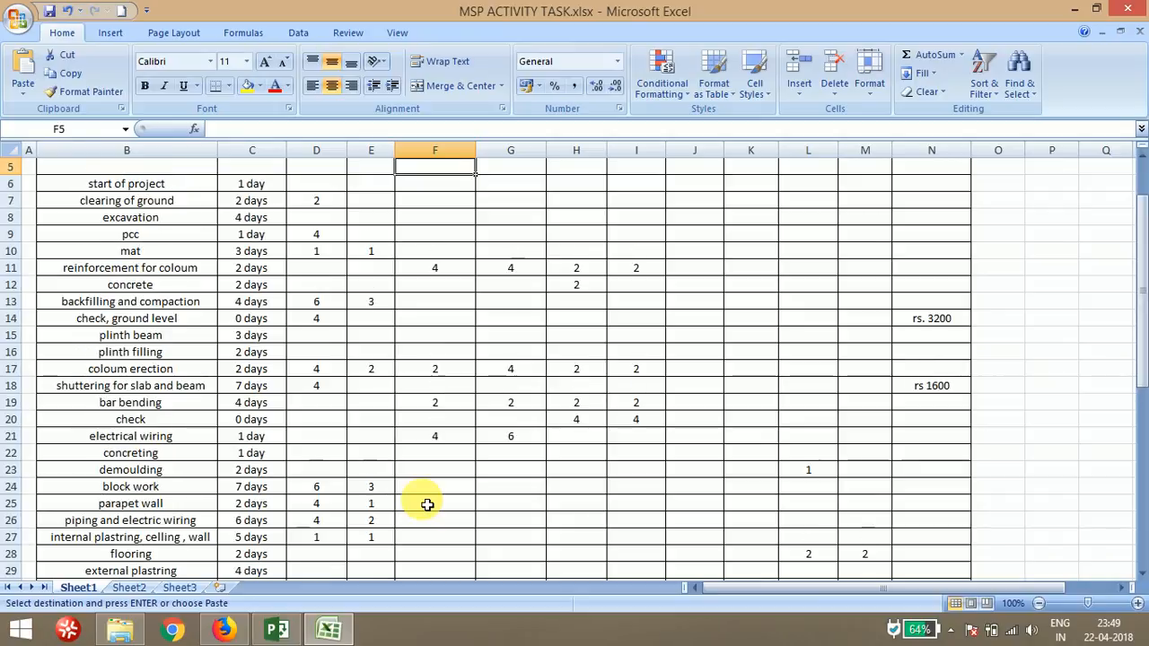
key(Down)
key(Down)
key(Down)
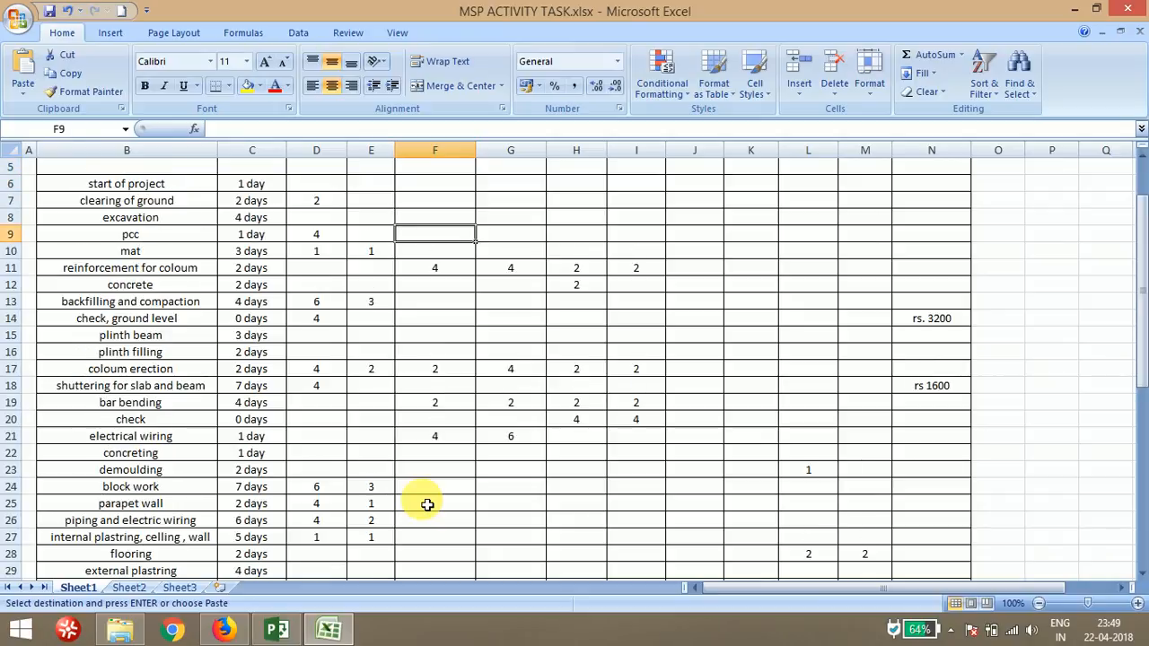
Return to the project and open the Resource Overview report to examine the work charted for each resource
click(276, 631)
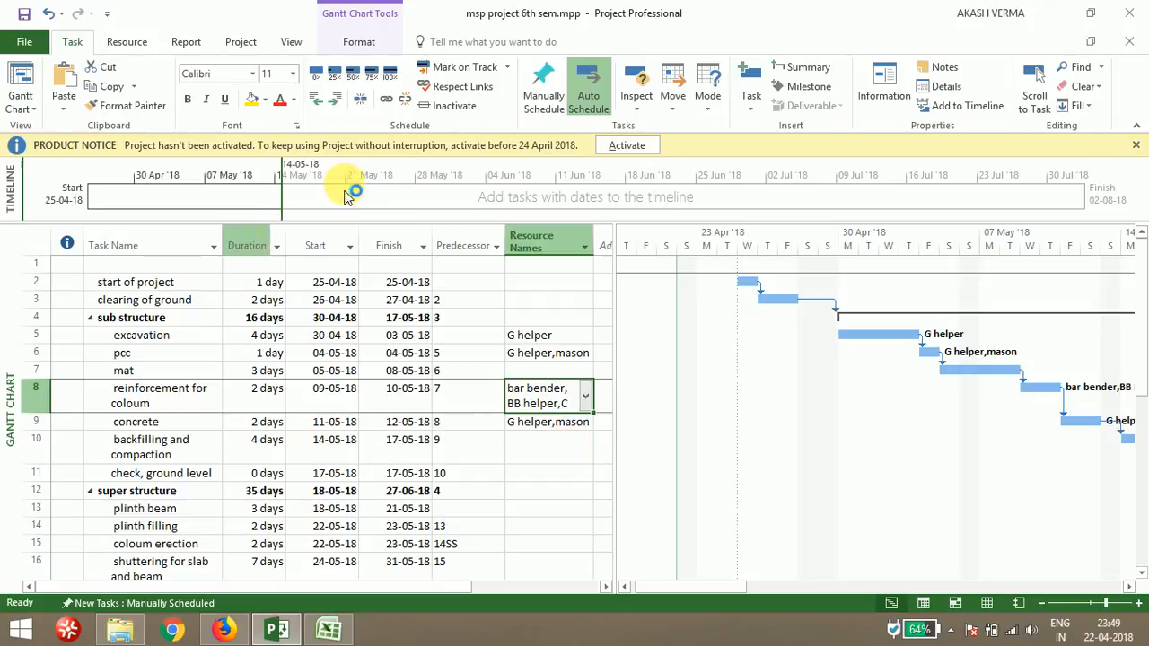
click(188, 42)
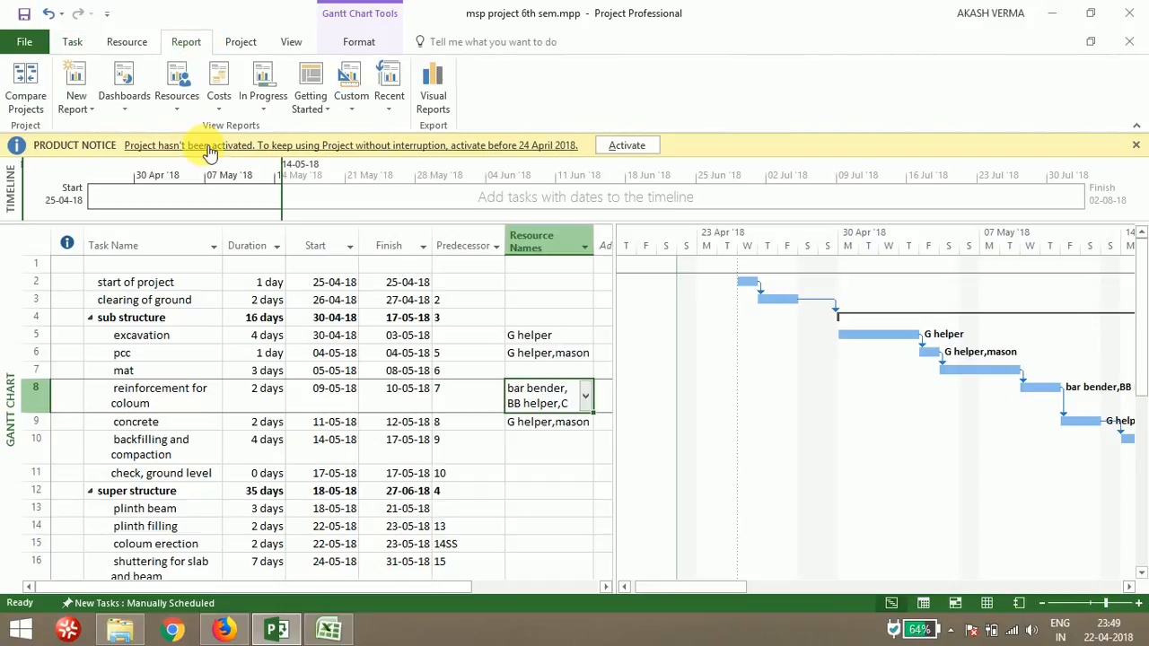
click(170, 111)
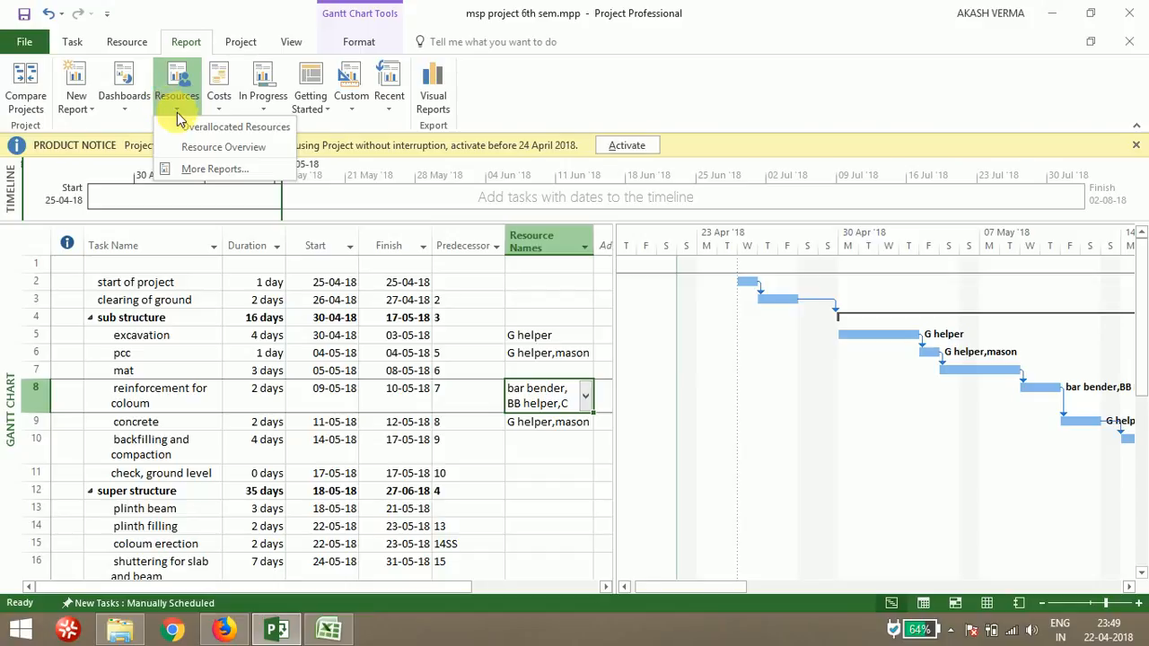
click(197, 149)
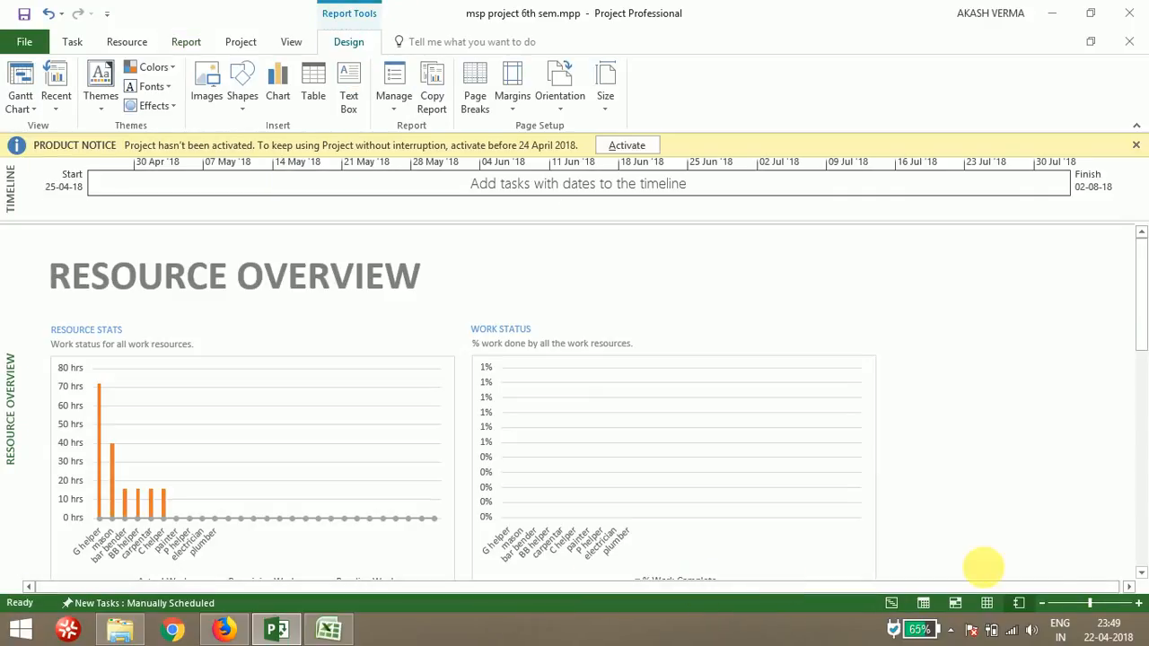
click(1128, 587)
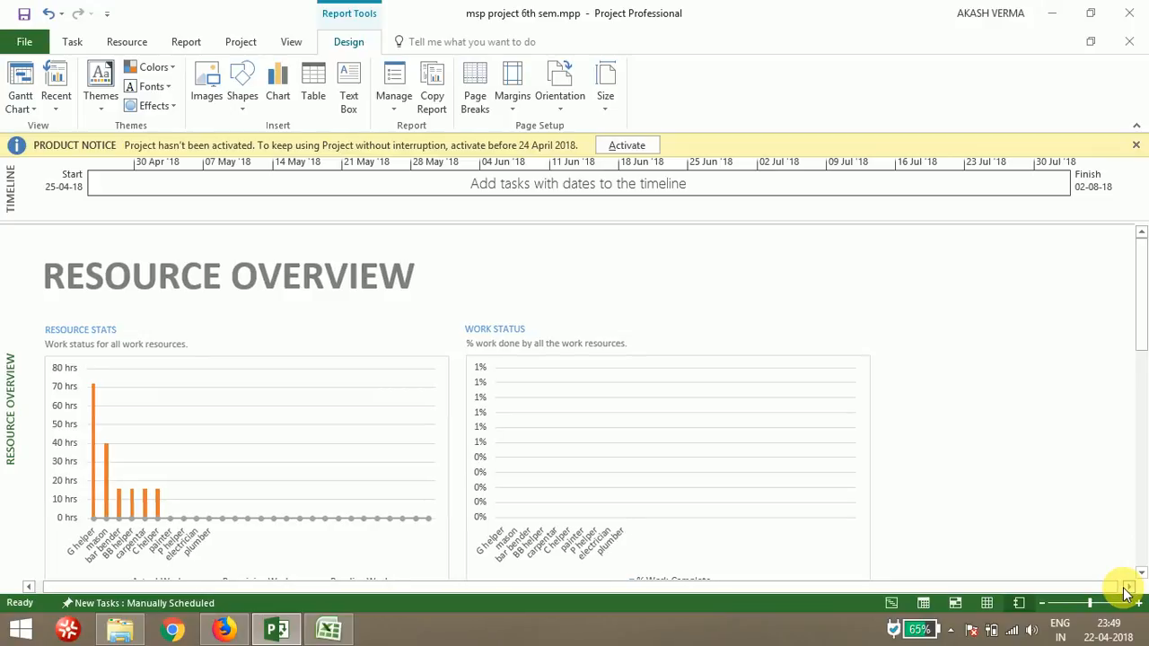
click(1142, 575)
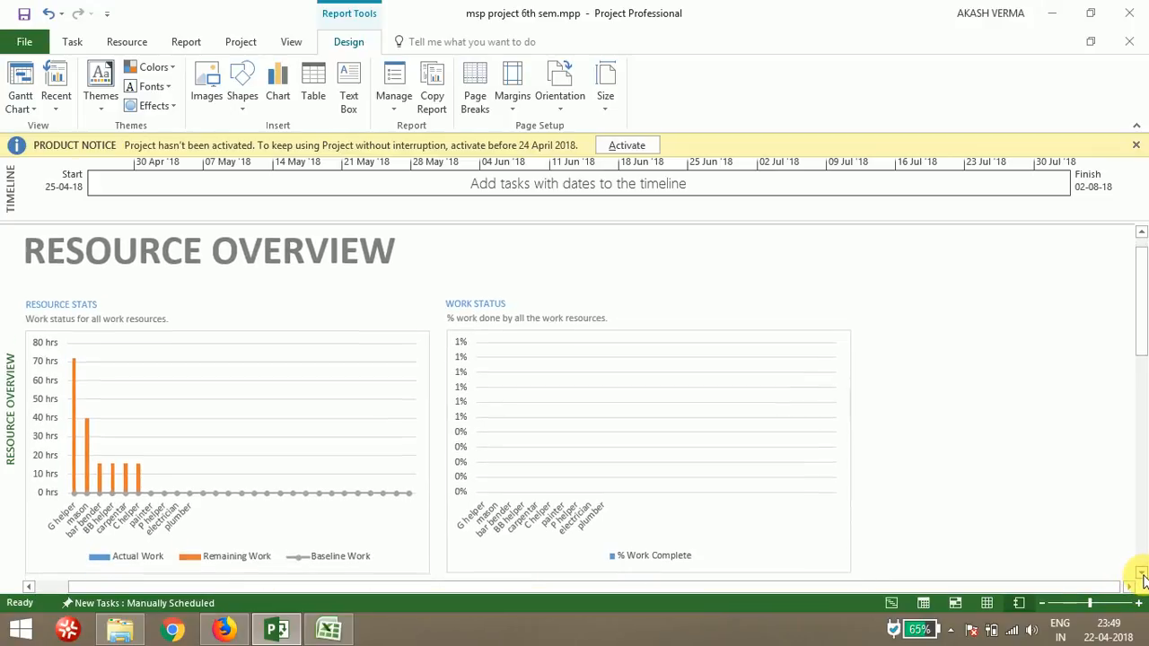
click(1142, 575)
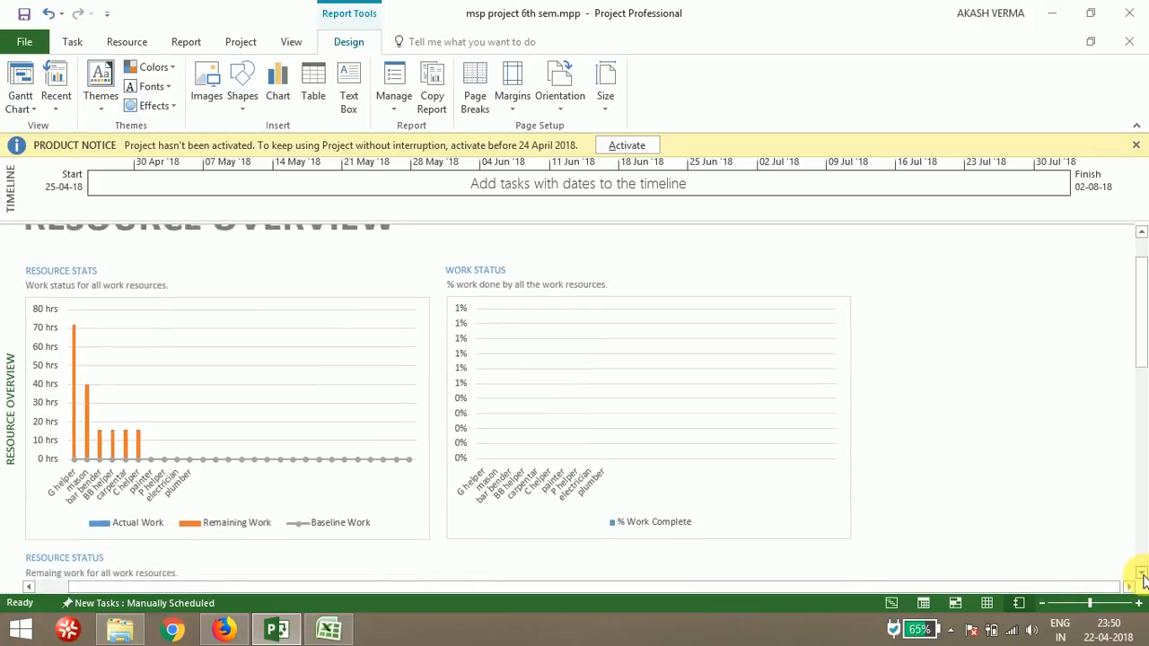
click(1142, 575)
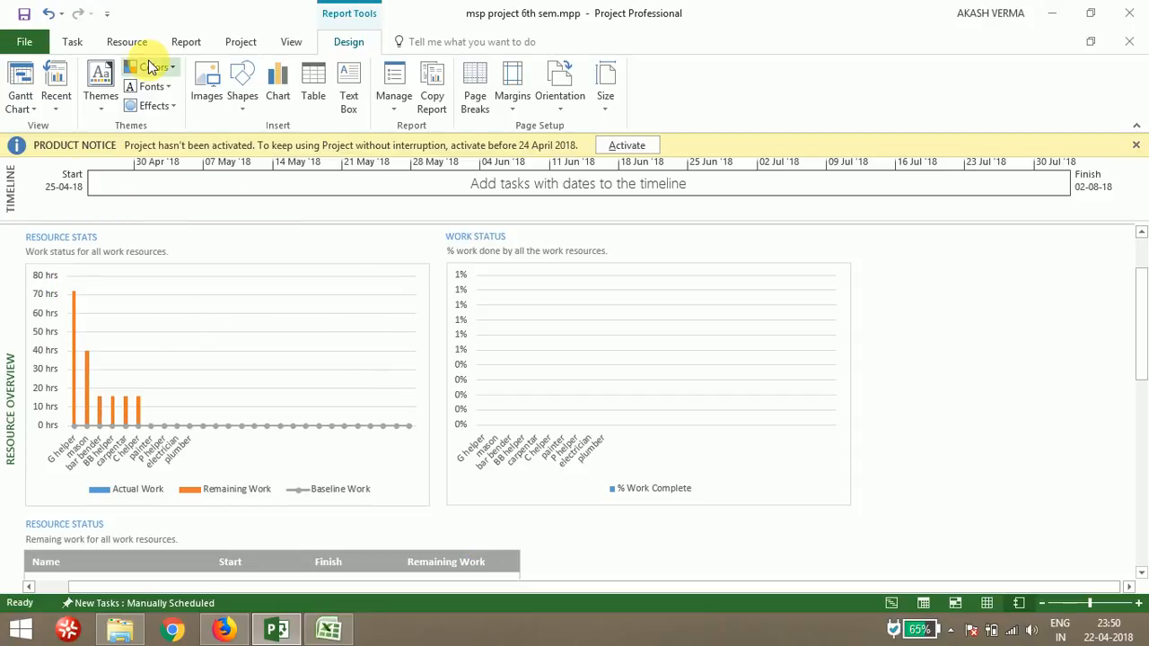
click(87, 44)
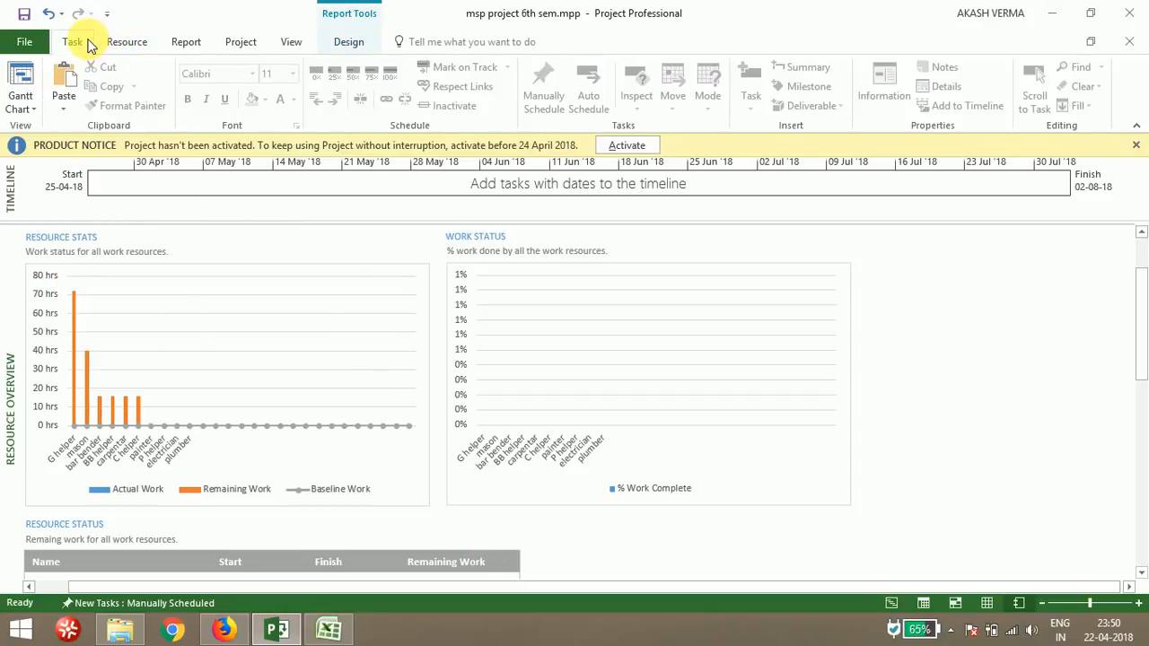
click(33, 41)
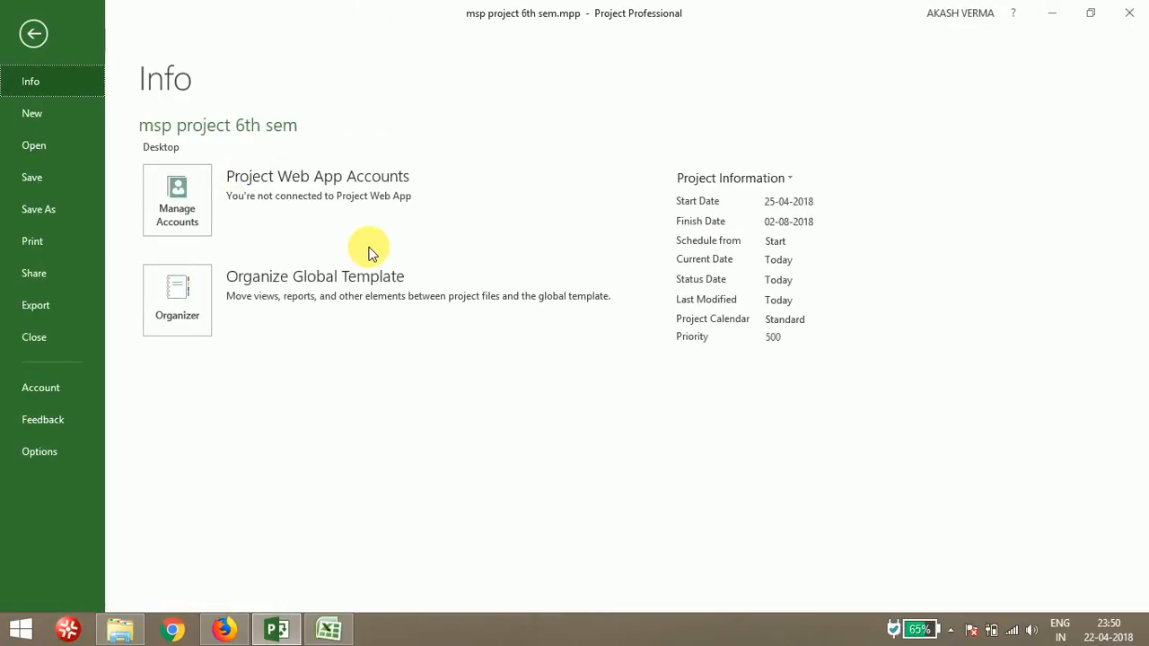
click(39, 32)
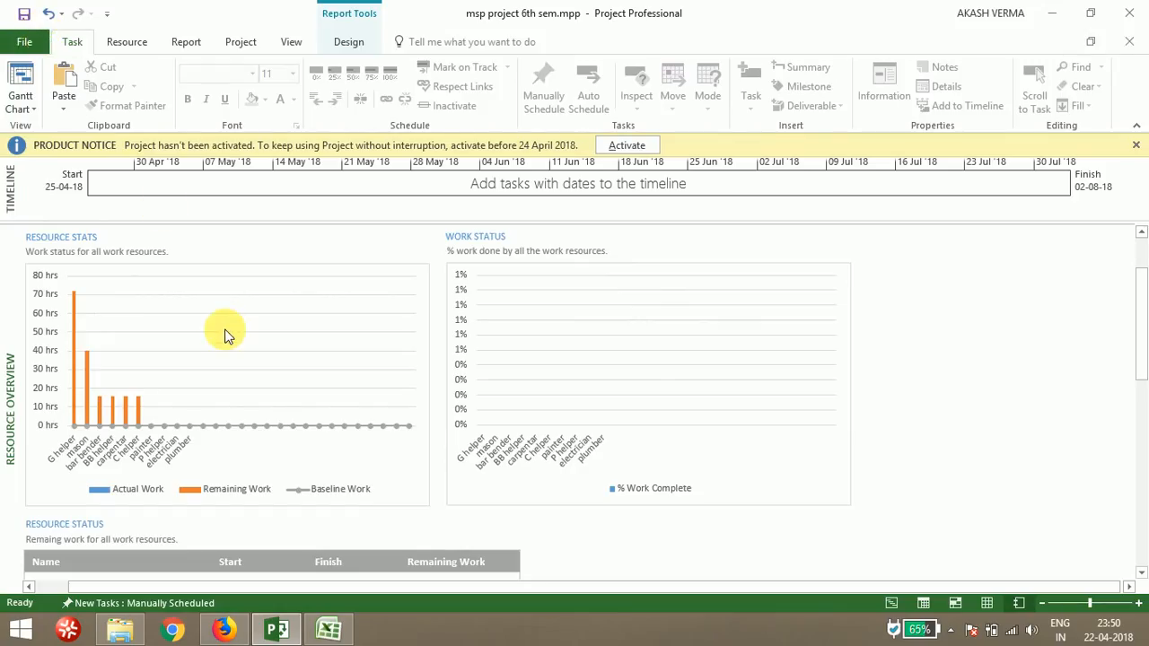